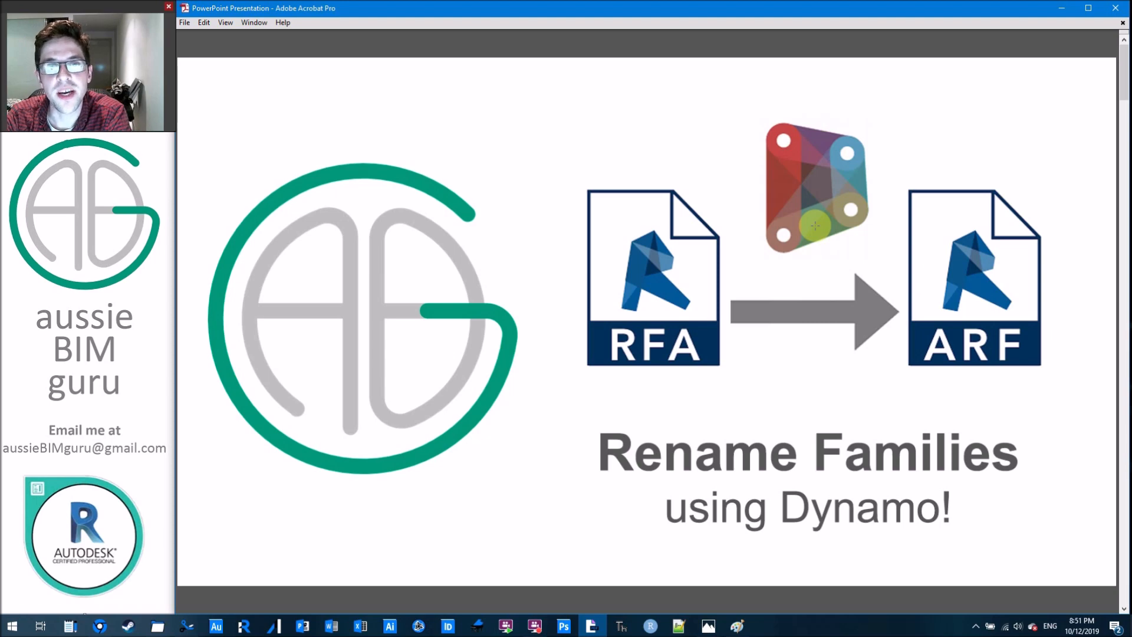
scroll(814, 226, "down", 1)
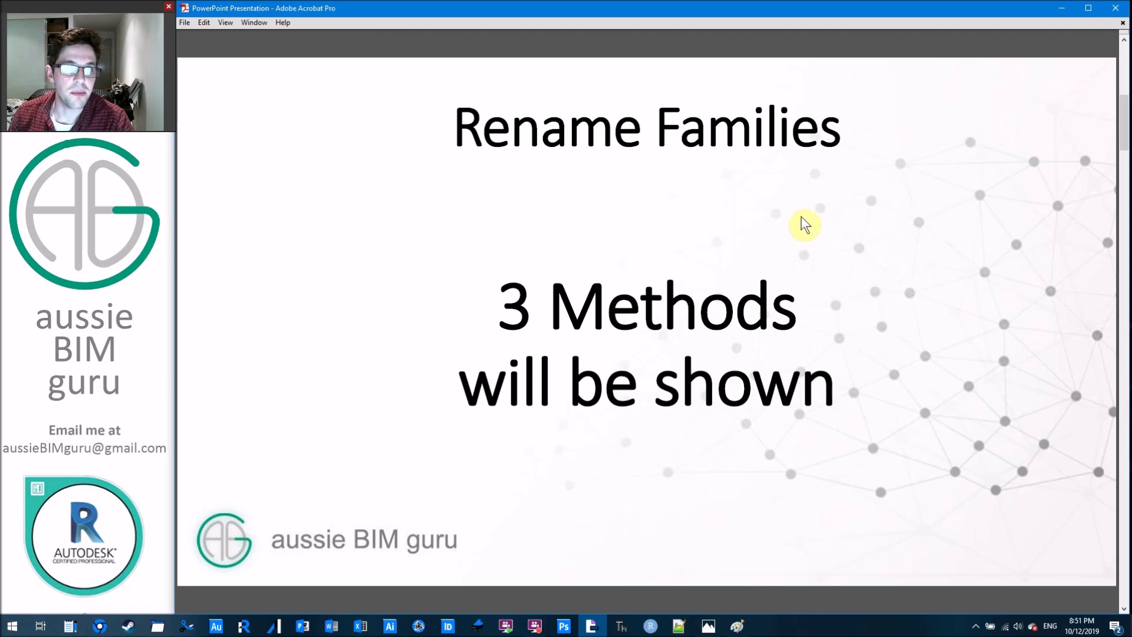
scroll(881, 238, "down", 1)
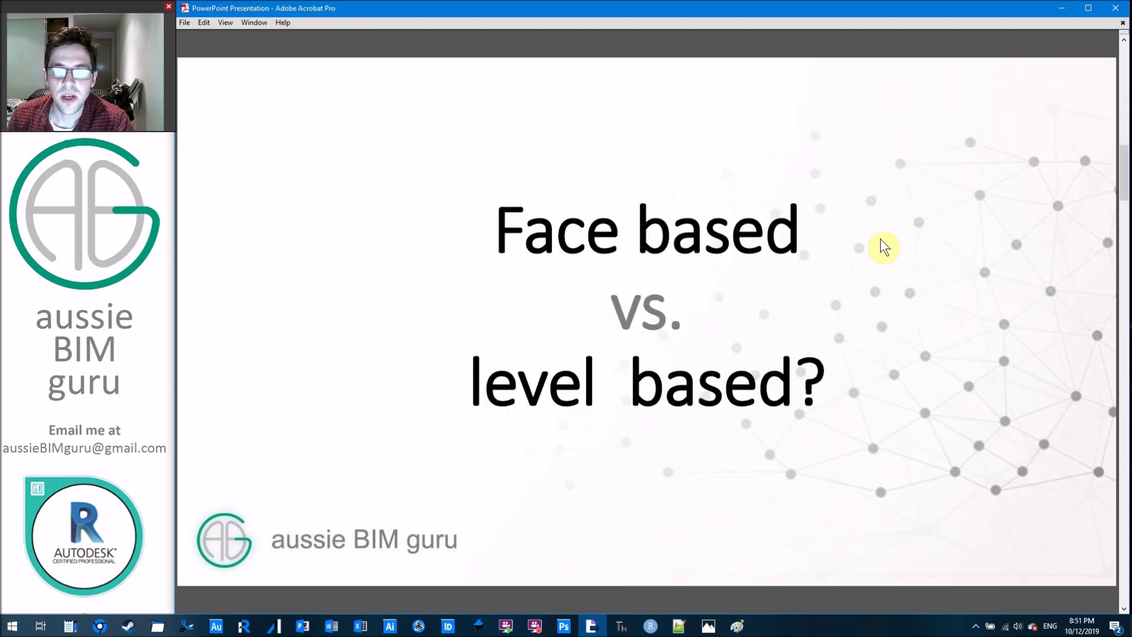
scroll(885, 246, "down", 1)
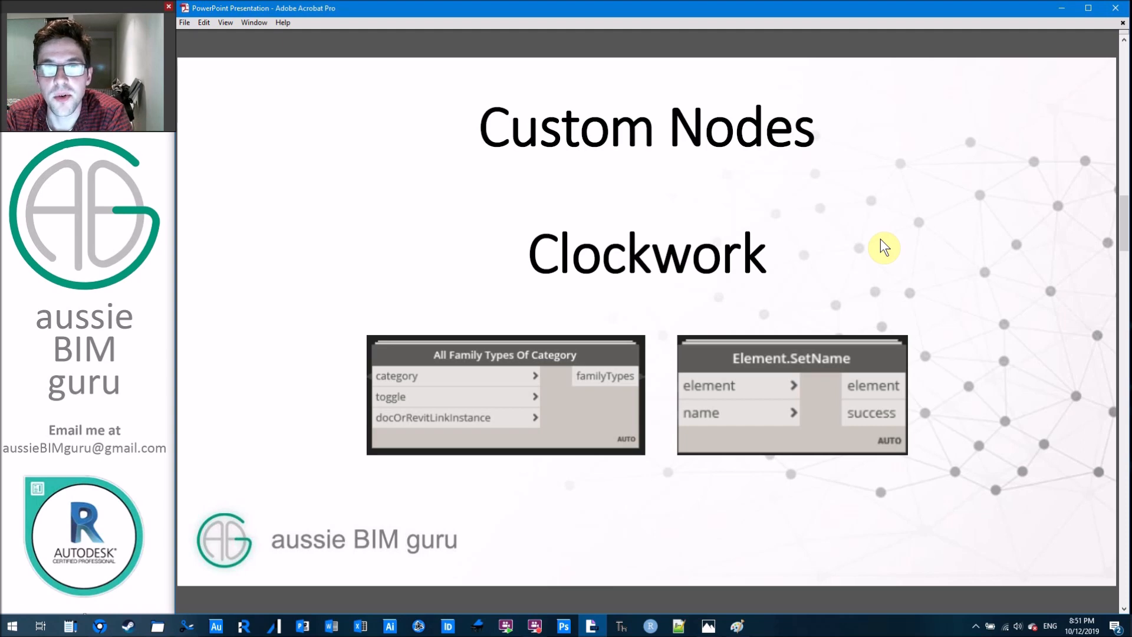
scroll(881, 239, "down", 1)
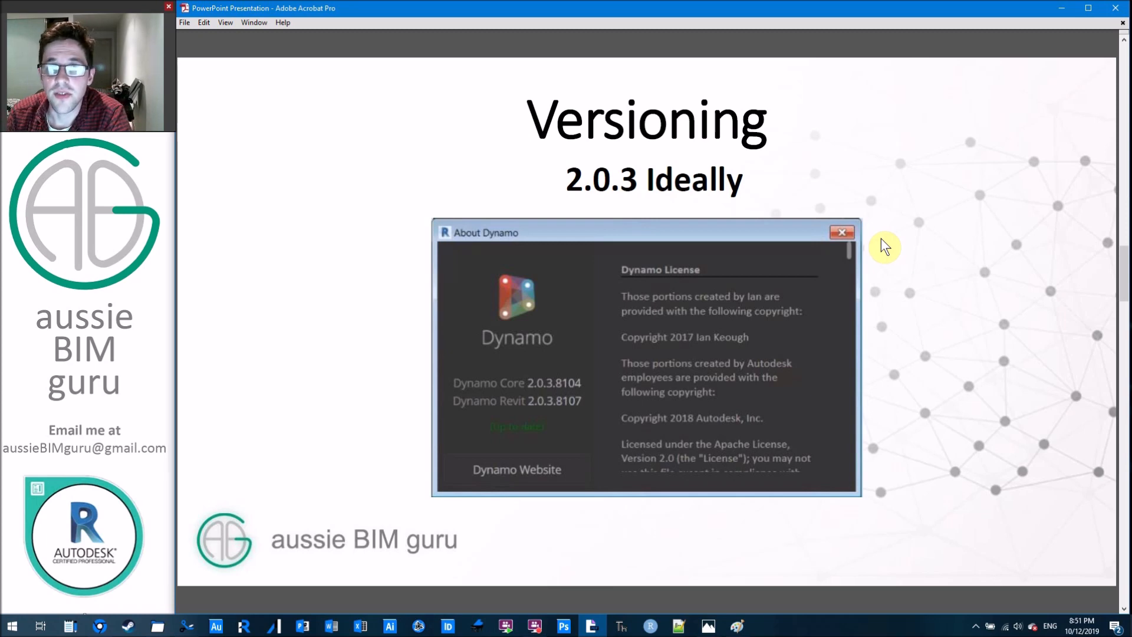
Advance the slides, then switch to the Revit project and pick the Specialty Equipment category
key("Page_Down")
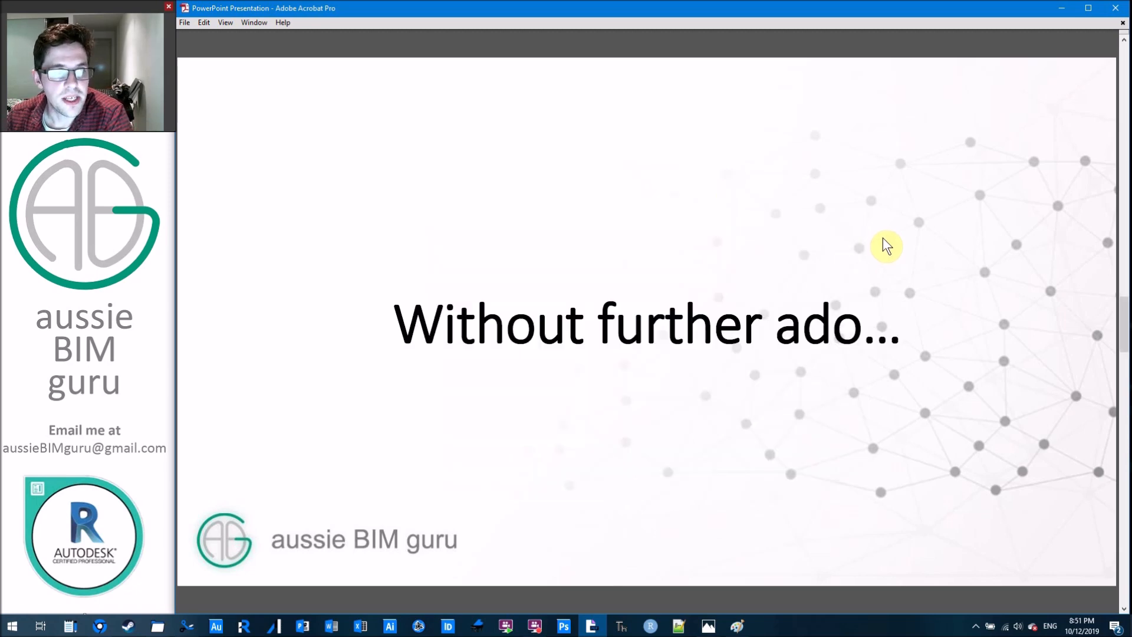
scroll(883, 237, "down", 1)
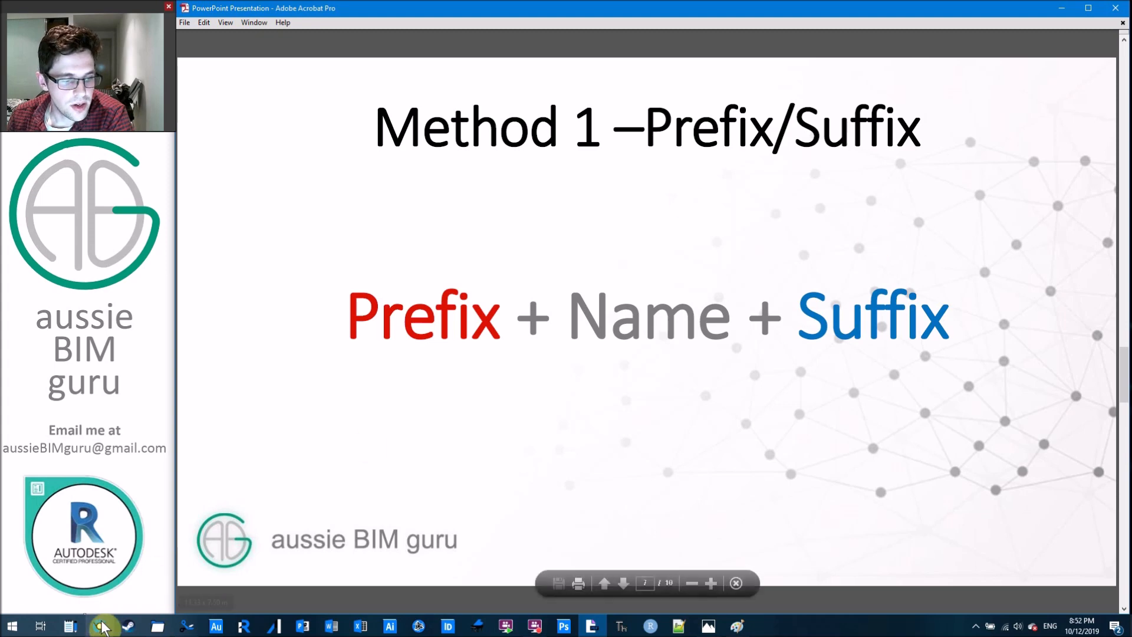
left_click(100, 626)
left_click(531, 221)
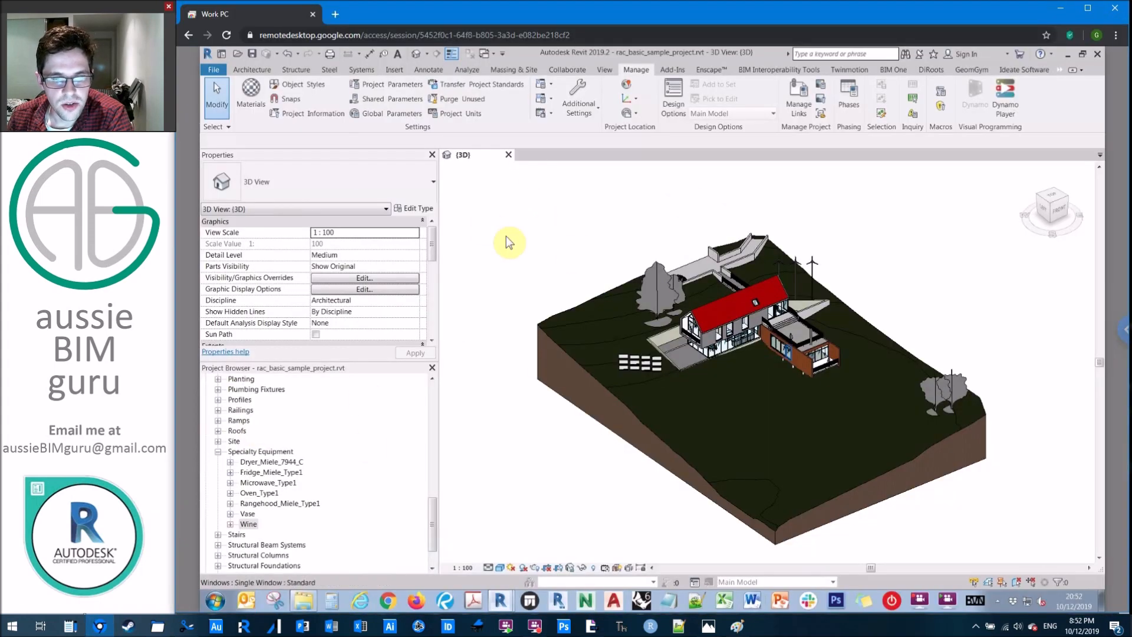
left_click(260, 451)
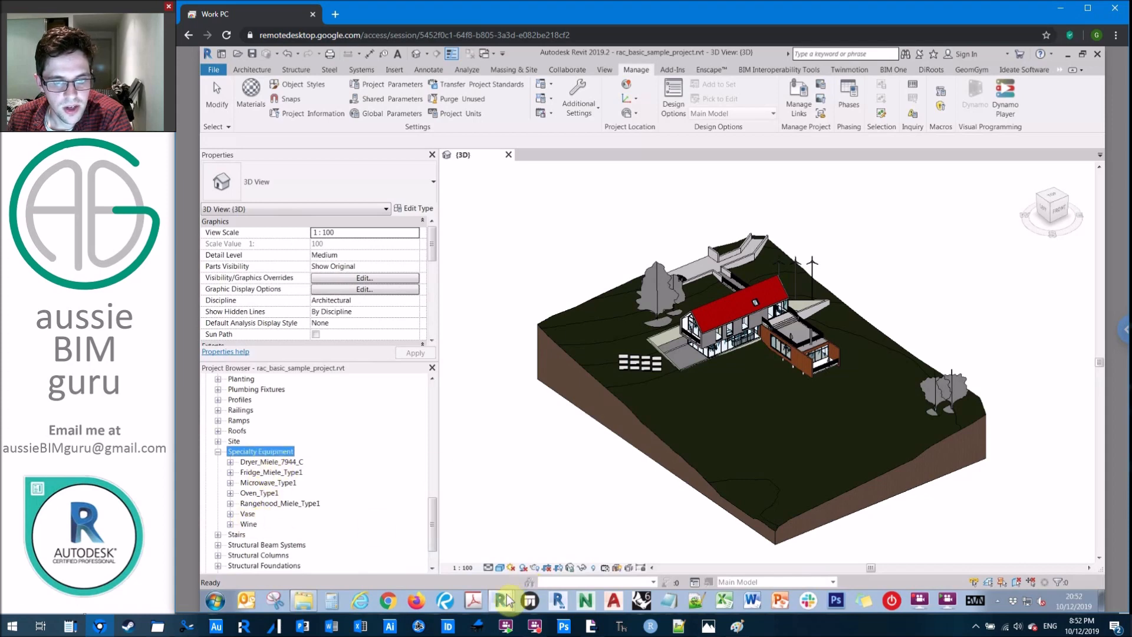
Find and place the Clockwork All Family Types Of Category node from the library search
mouse_move(501, 602)
left_click(403, 576)
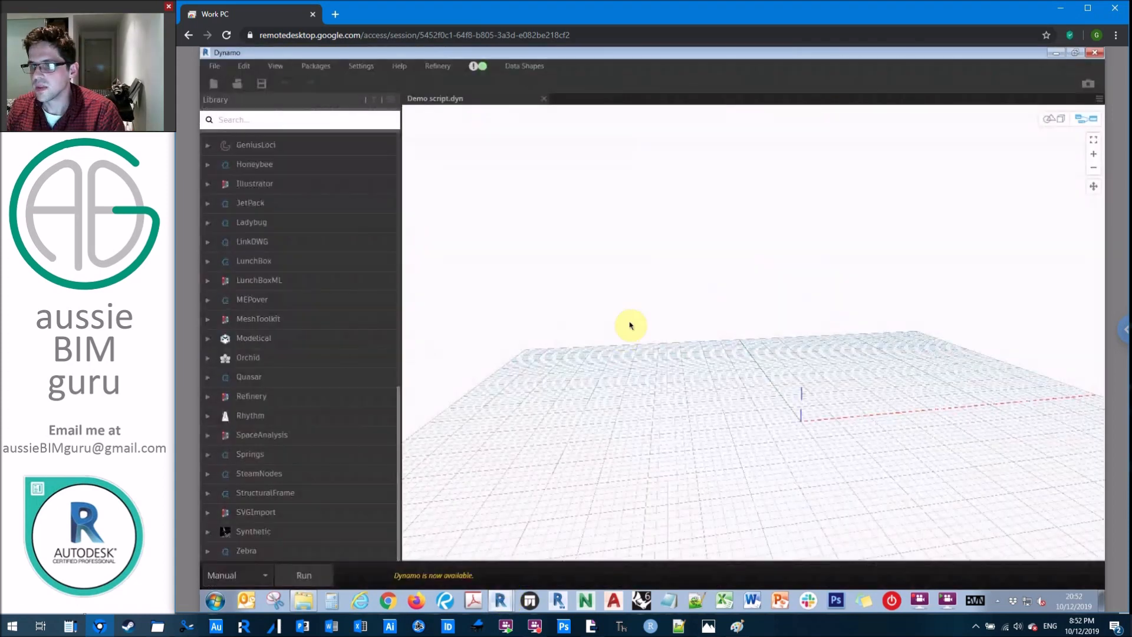
left_click(261, 120)
type("al family")
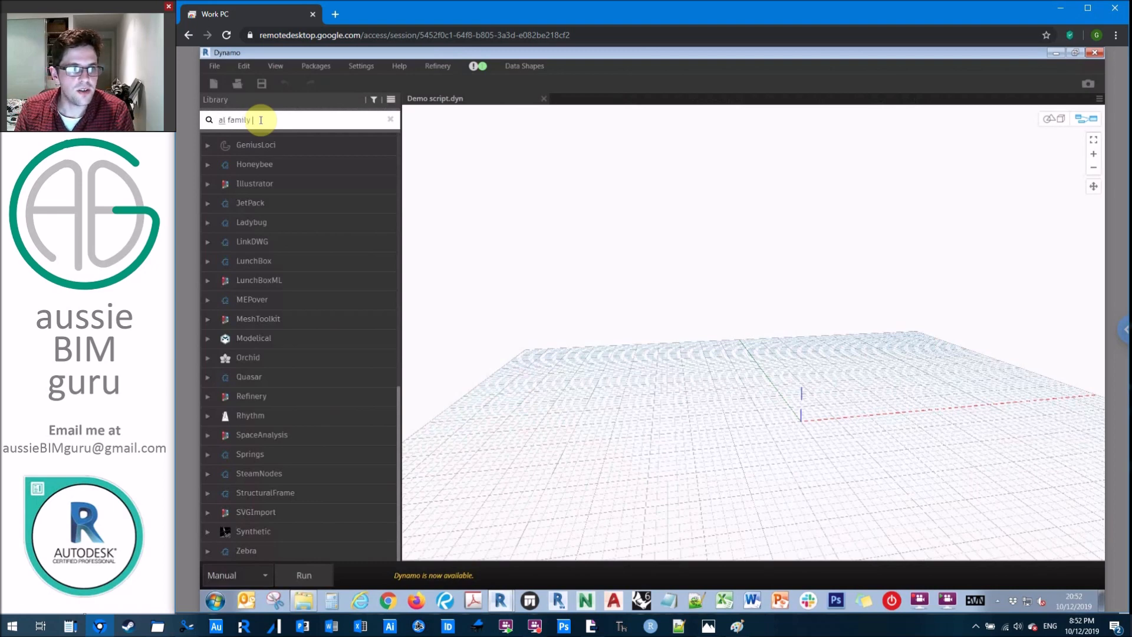
type("l")
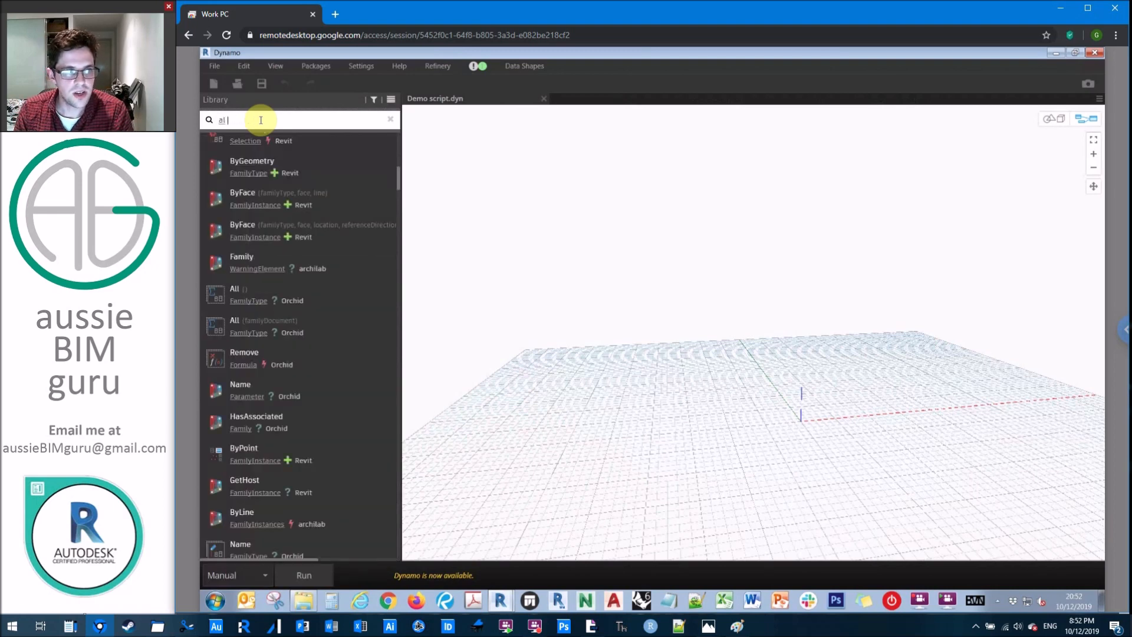
type("l family types of")
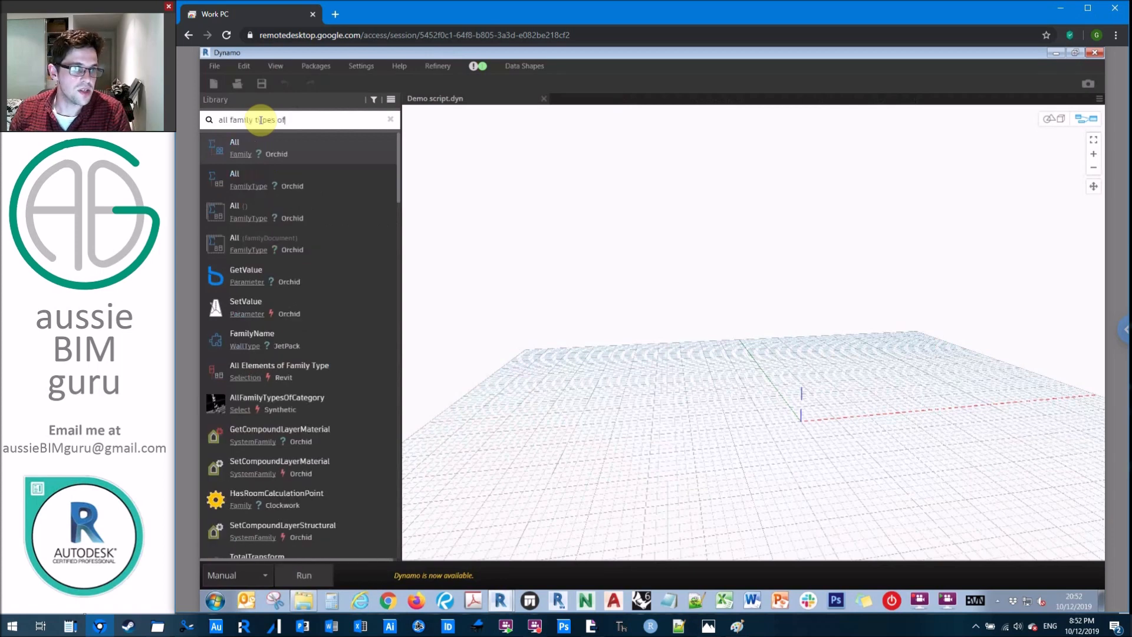
type("  category")
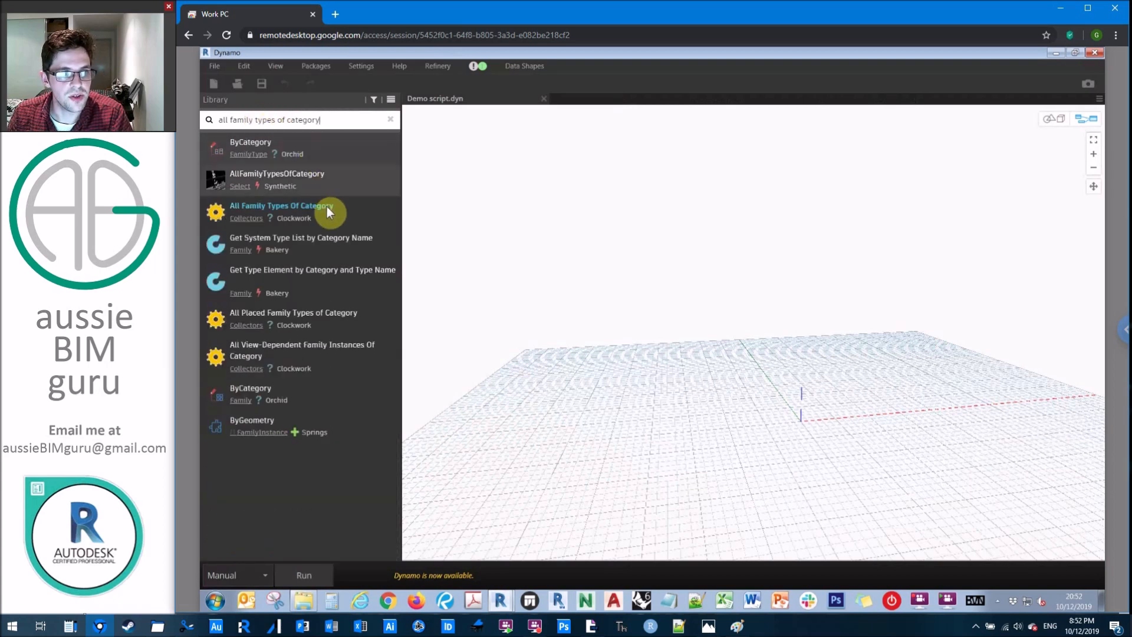
left_click(327, 211)
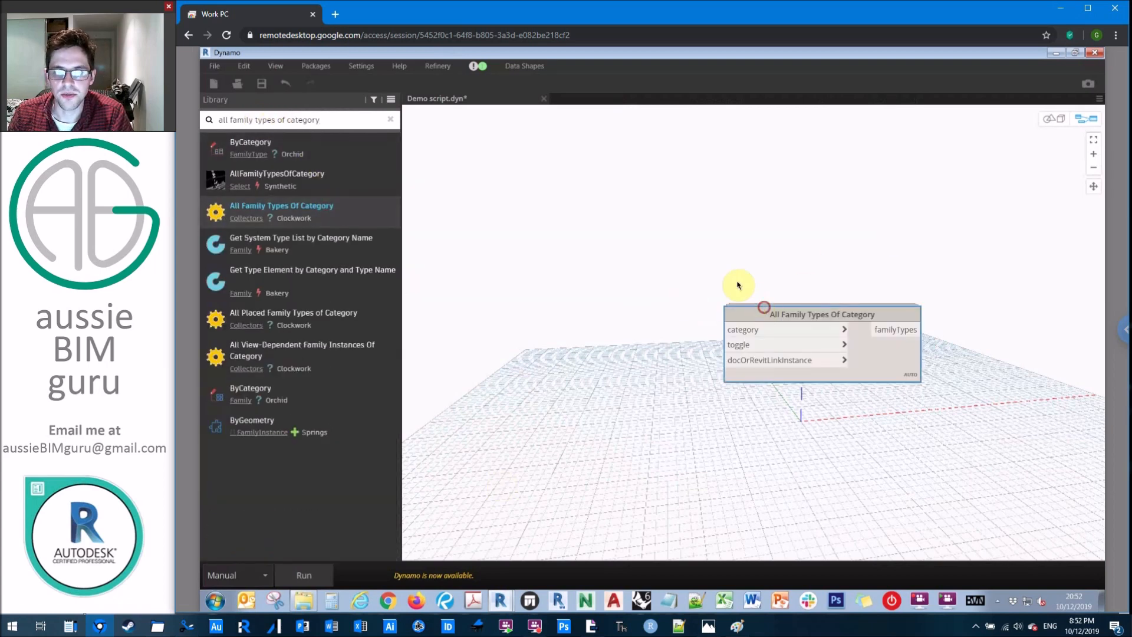
left_click_drag(797, 314, 741, 274)
Add a Categories node and set it to Specialty Equipment
right_click(600, 197)
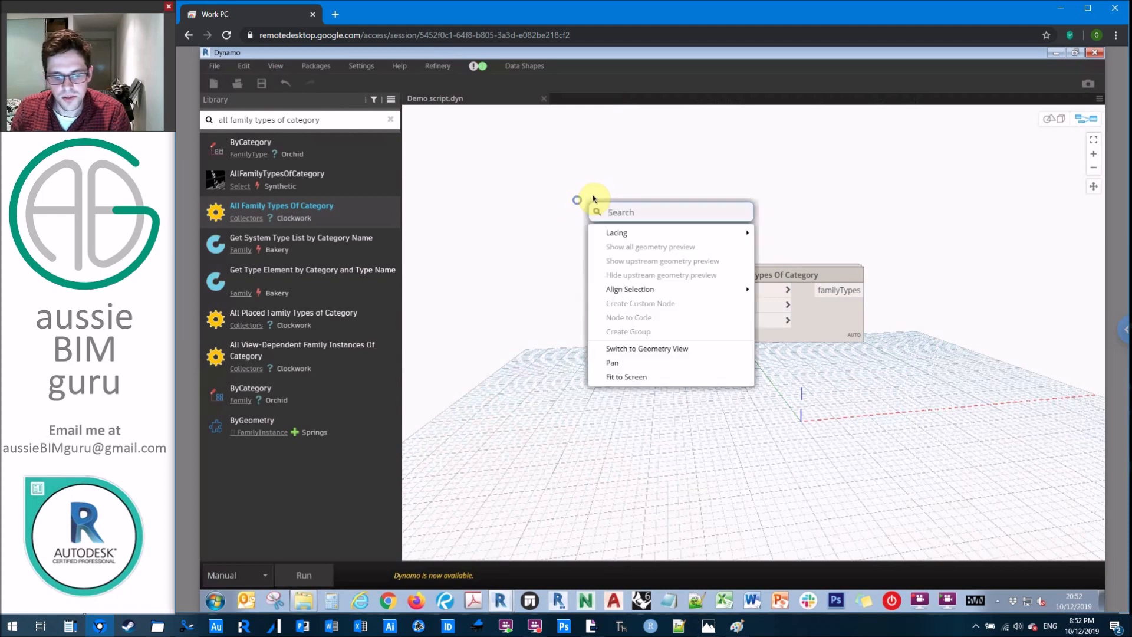
type("categories")
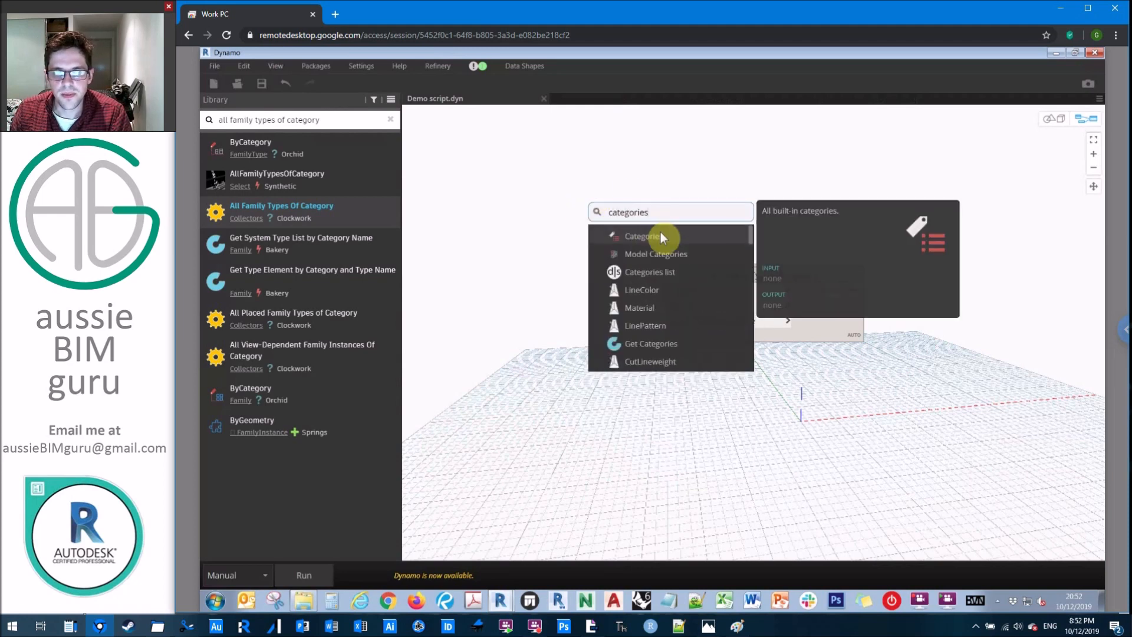
left_click(660, 233)
left_click_drag(673, 243, 534, 257)
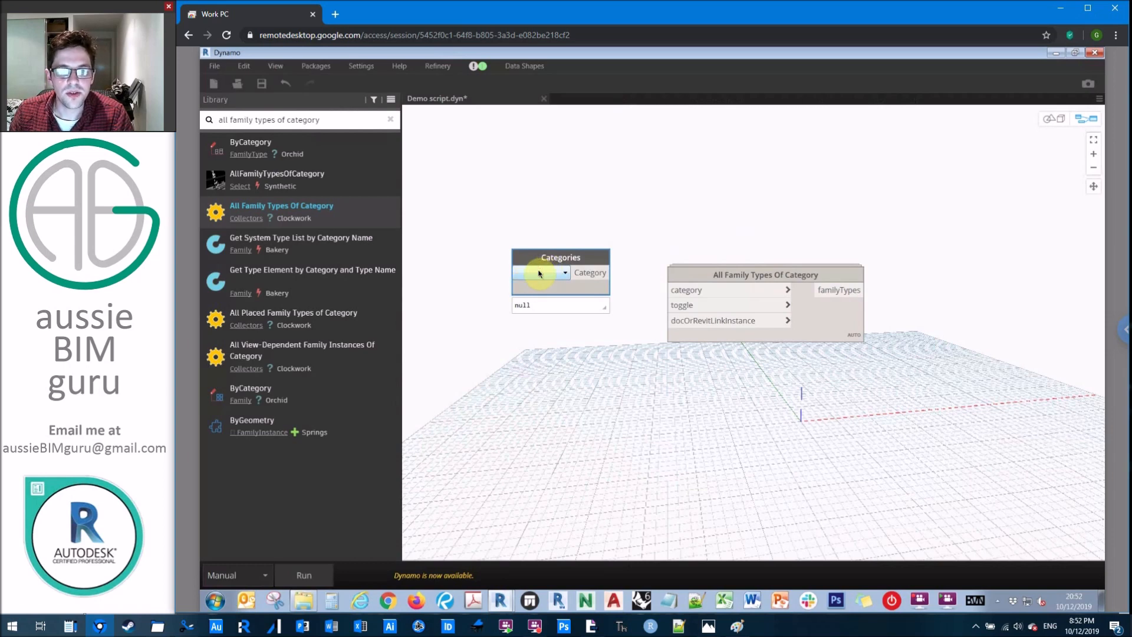
left_click(539, 274)
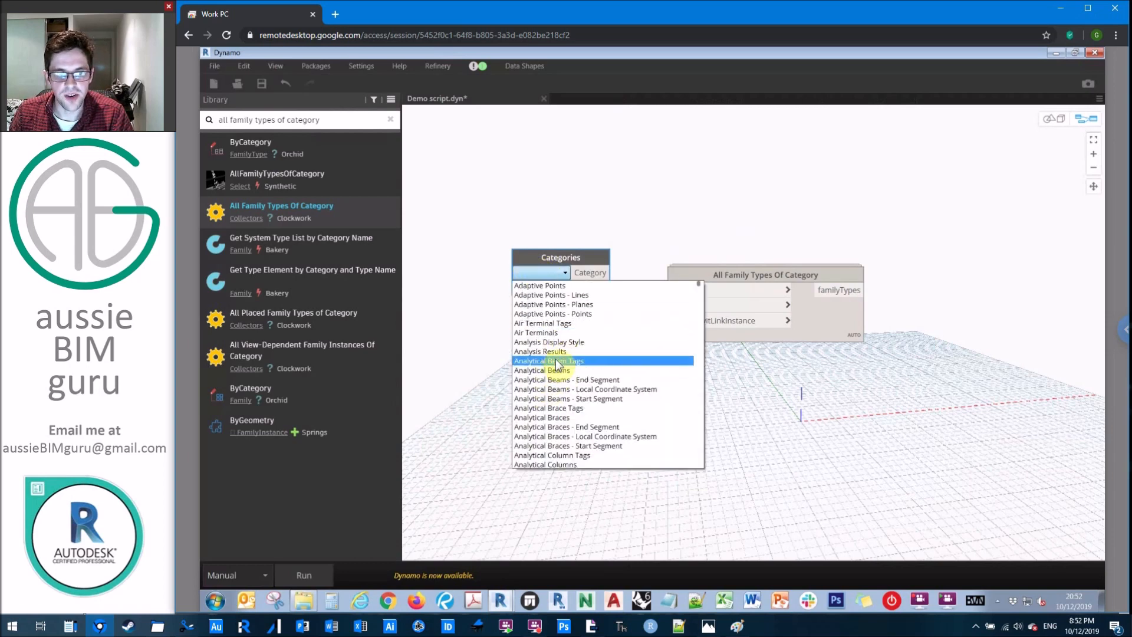
scroll(558, 362, "down", 10)
scroll(558, 361, "down", 10)
scroll(558, 362, "down", 5)
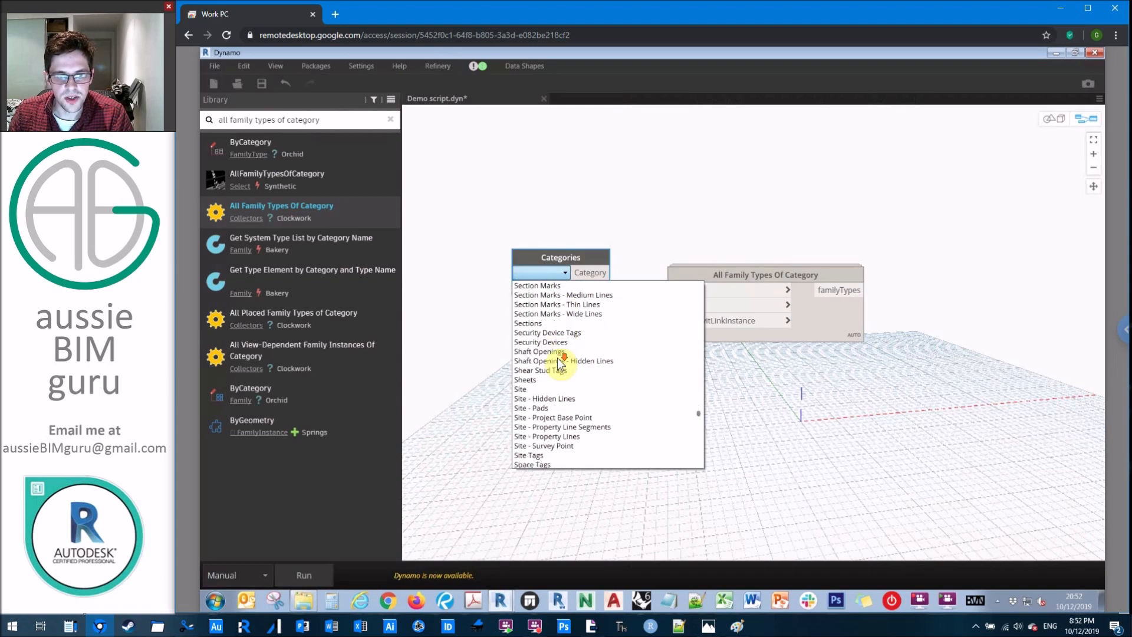
scroll(561, 362, "down", 3)
scroll(549, 405, "down", 1)
left_click(548, 411)
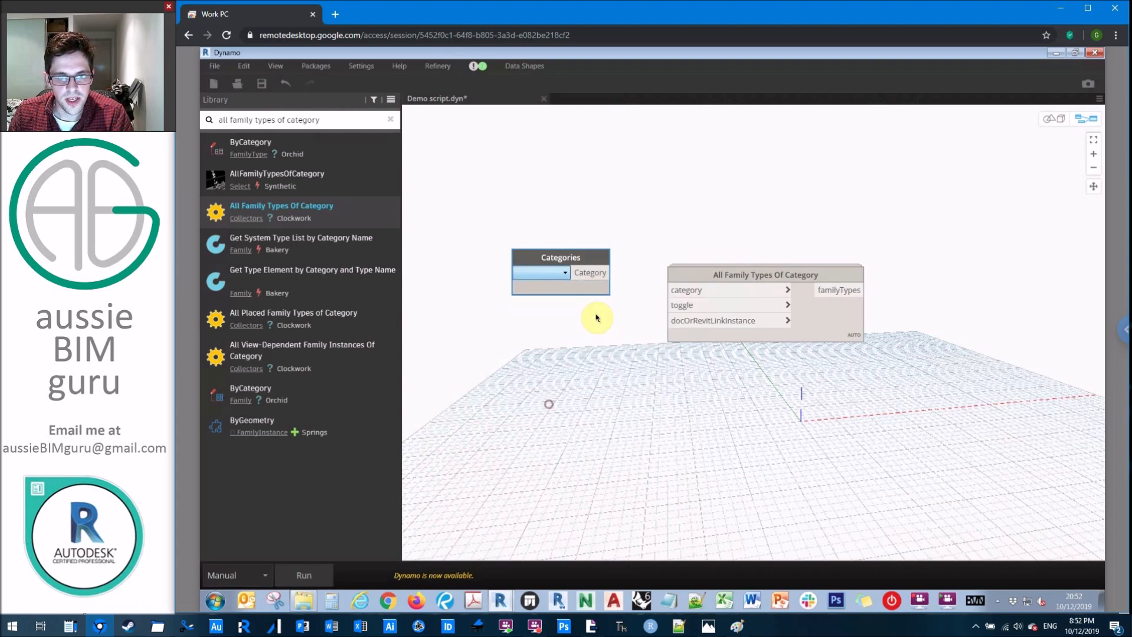
Wire the Category output into the category input of All Family Types Of Category
left_click(612, 274)
left_click(687, 290)
left_click_drag(716, 275, 742, 255)
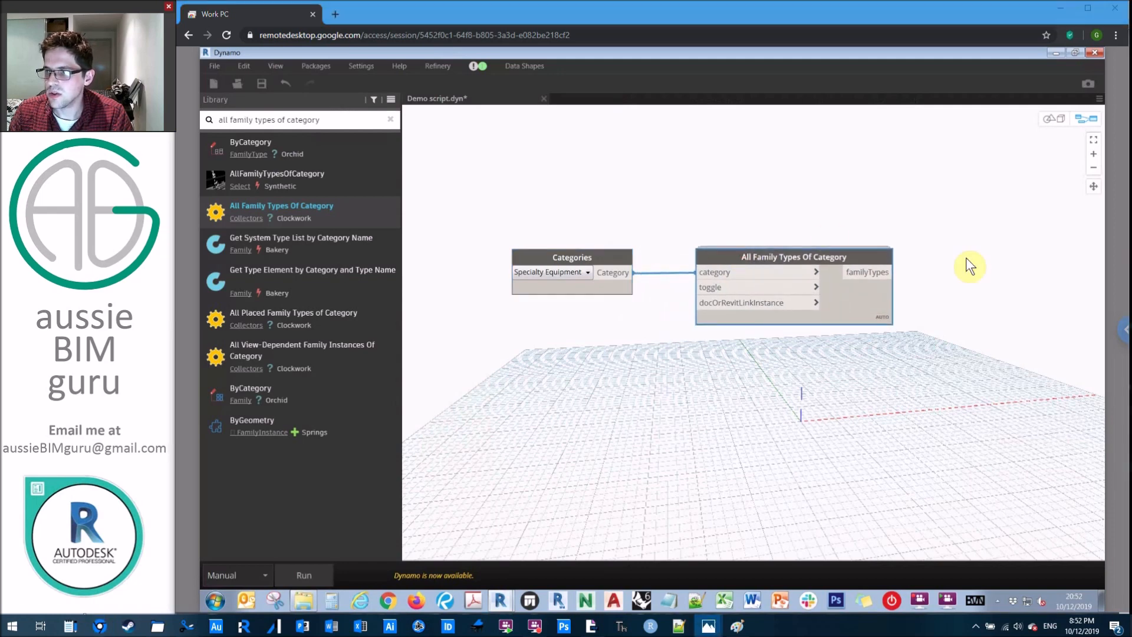
middle_click_drag(796, 182, 644, 184)
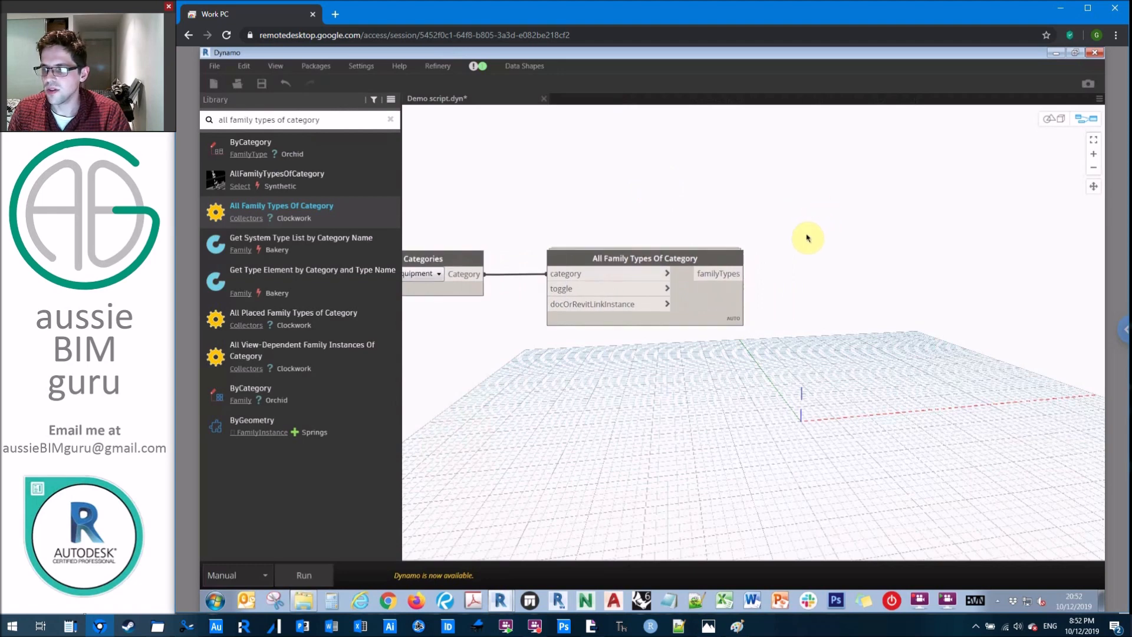
Add a FamilyType.Family node fed by familyTypes and run to list the seven Specialty Equipment families
right_click(752, 202)
type("fa")
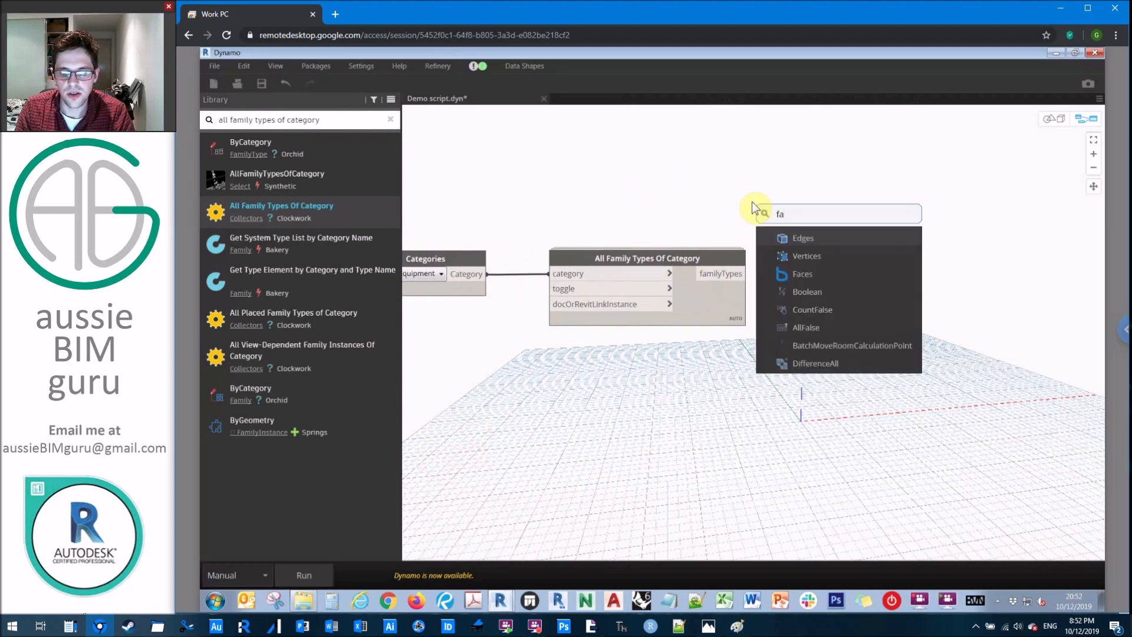
type("mily of famil")
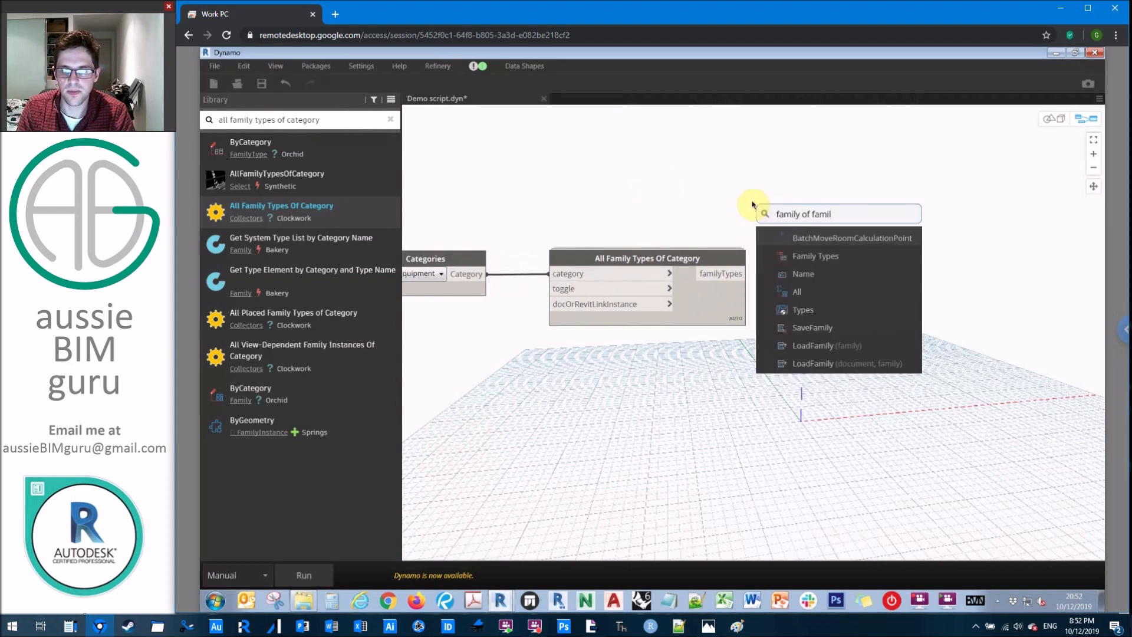
type("y type")
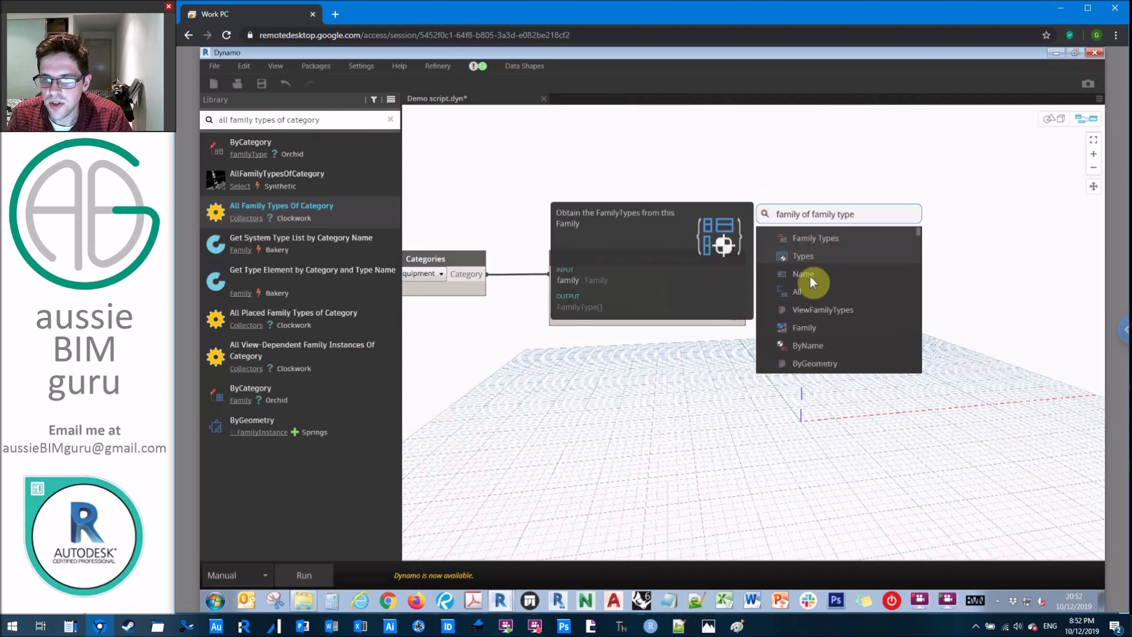
left_click(817, 328)
left_click_drag(849, 335, 871, 251)
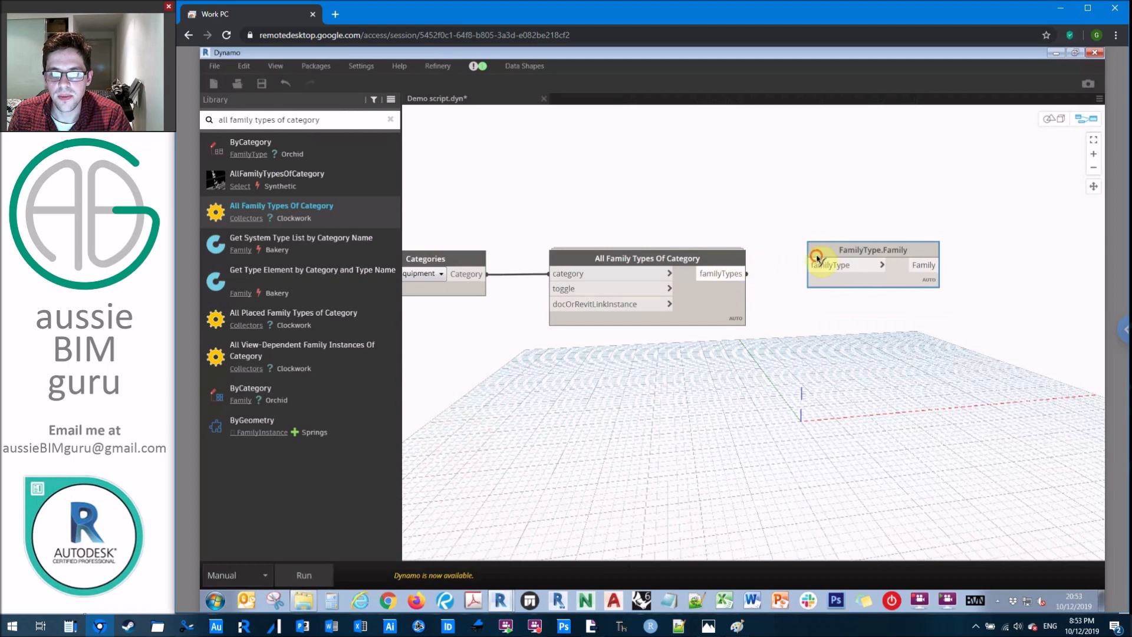
left_click_drag(748, 273, 813, 266)
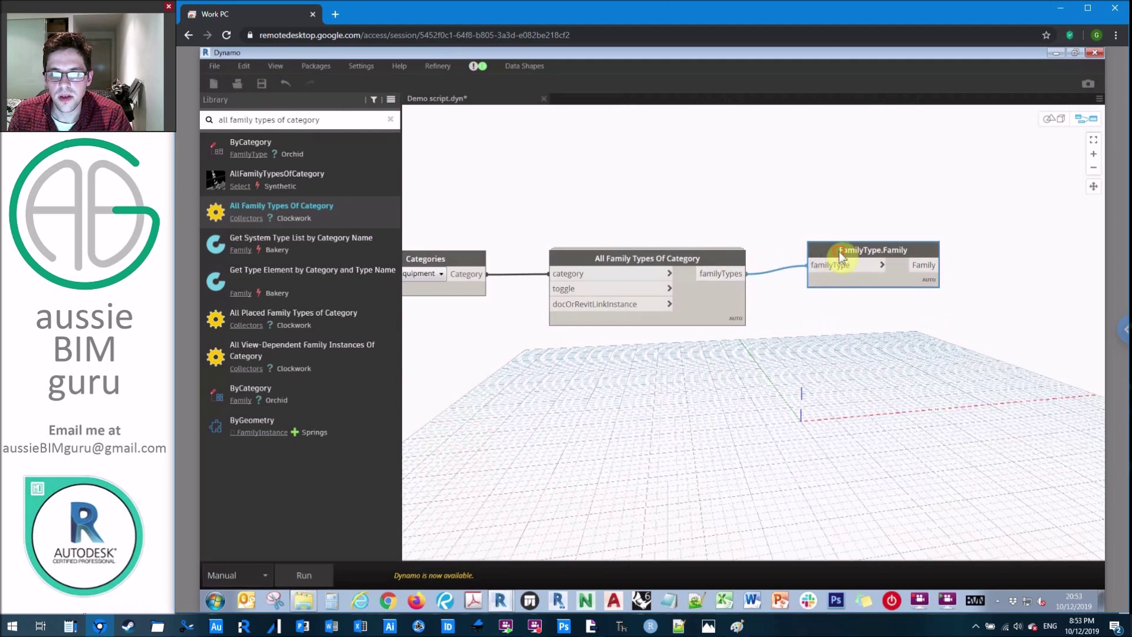
left_click(308, 575)
left_click(735, 335)
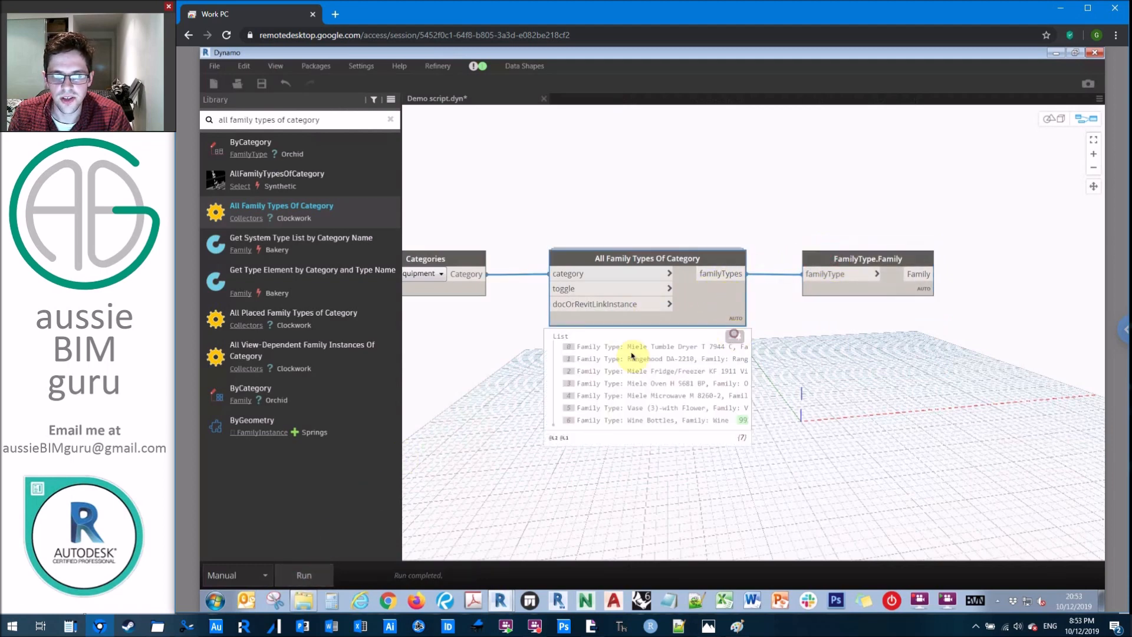
mouse_move(868, 283)
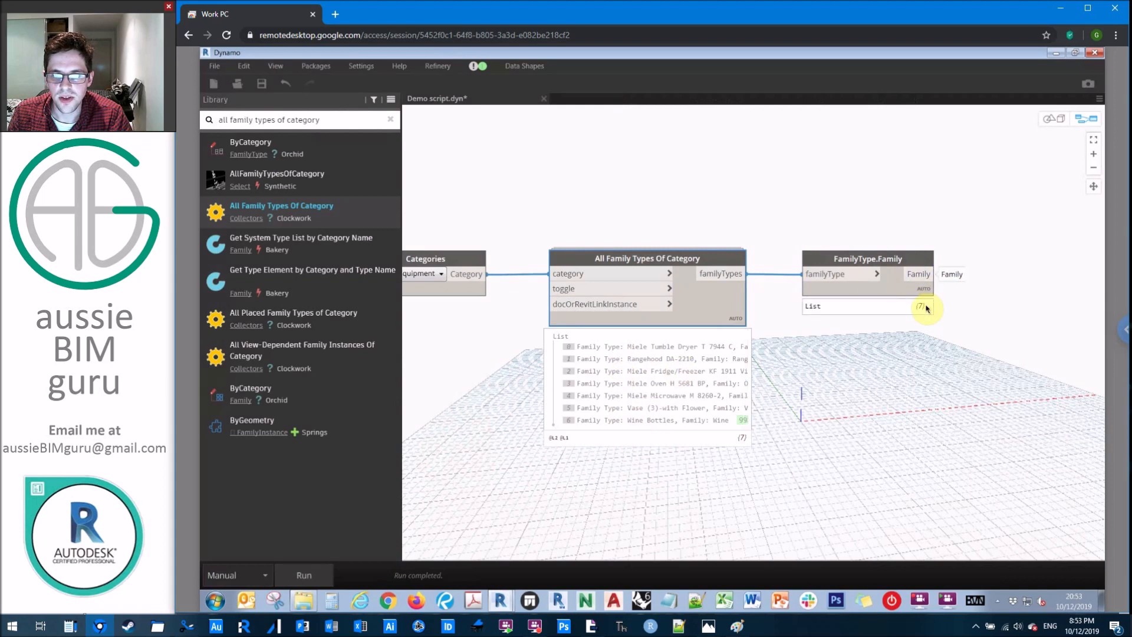
left_click(928, 308)
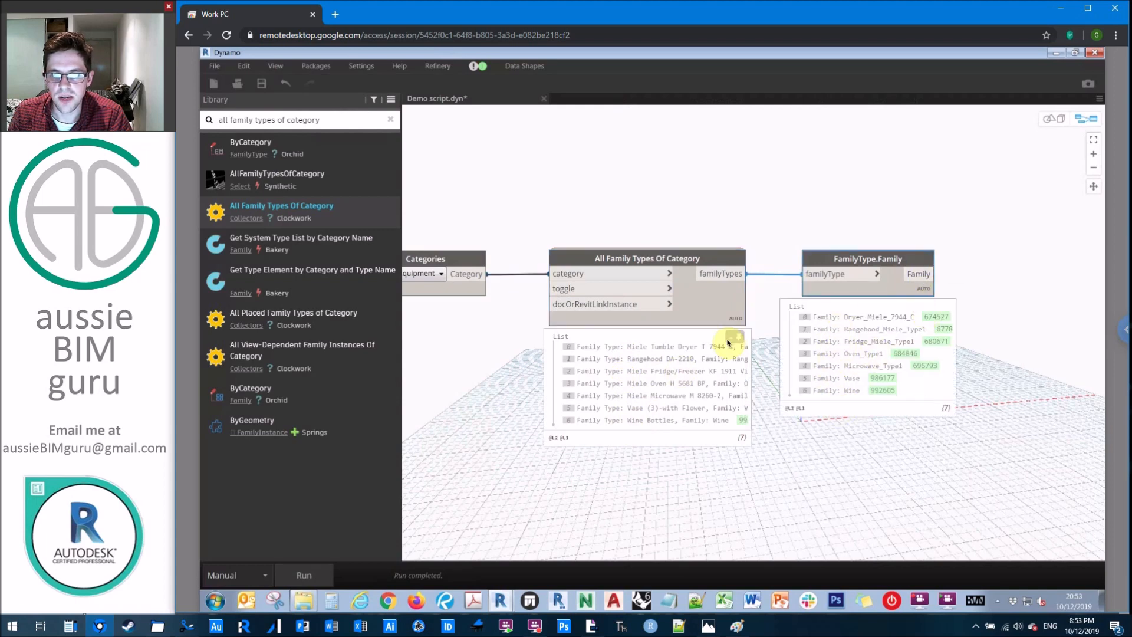
left_click(734, 340)
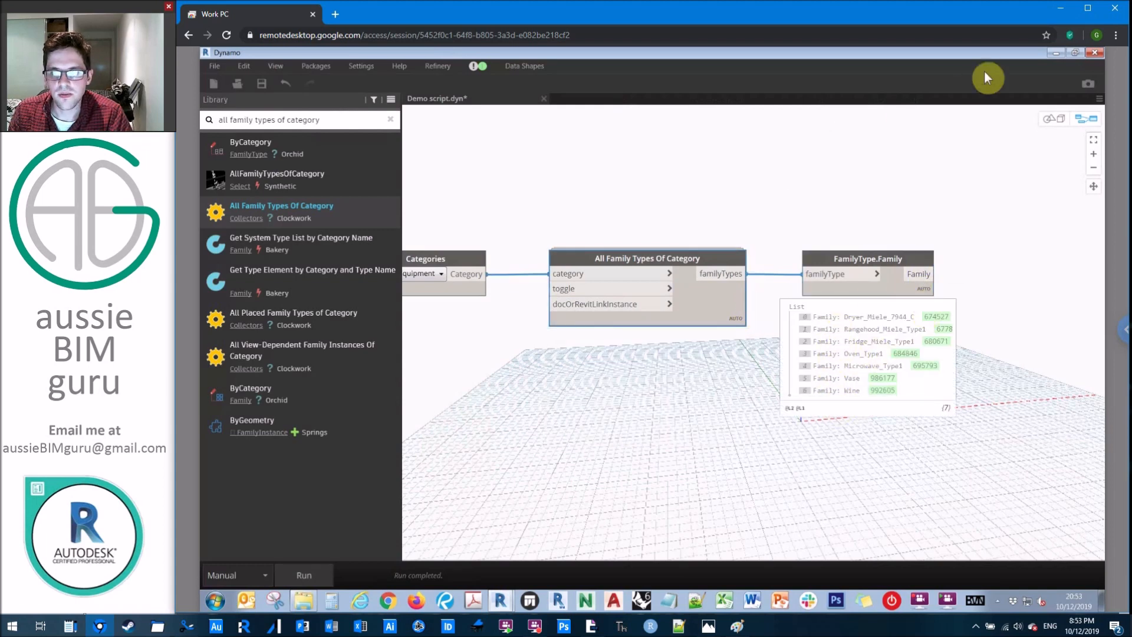
In Revit's Project Browser, duplicate the Miele Tumble Dryer T 7944 C type inside Dryer_Miele_7944_C
left_click(1051, 57)
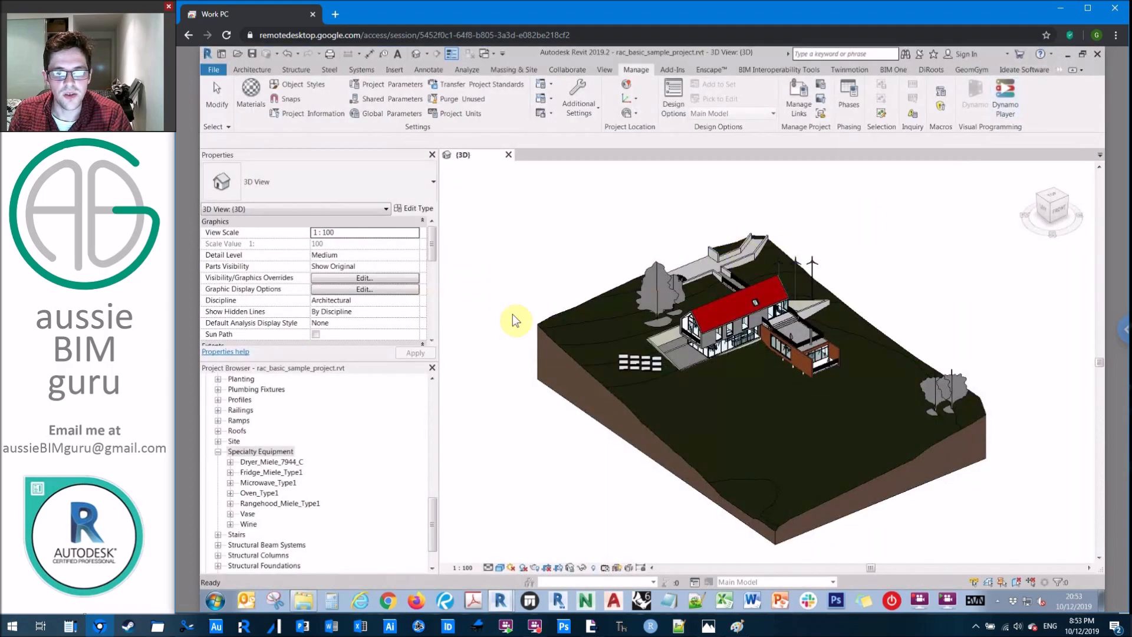
left_click(260, 451)
left_click(231, 461)
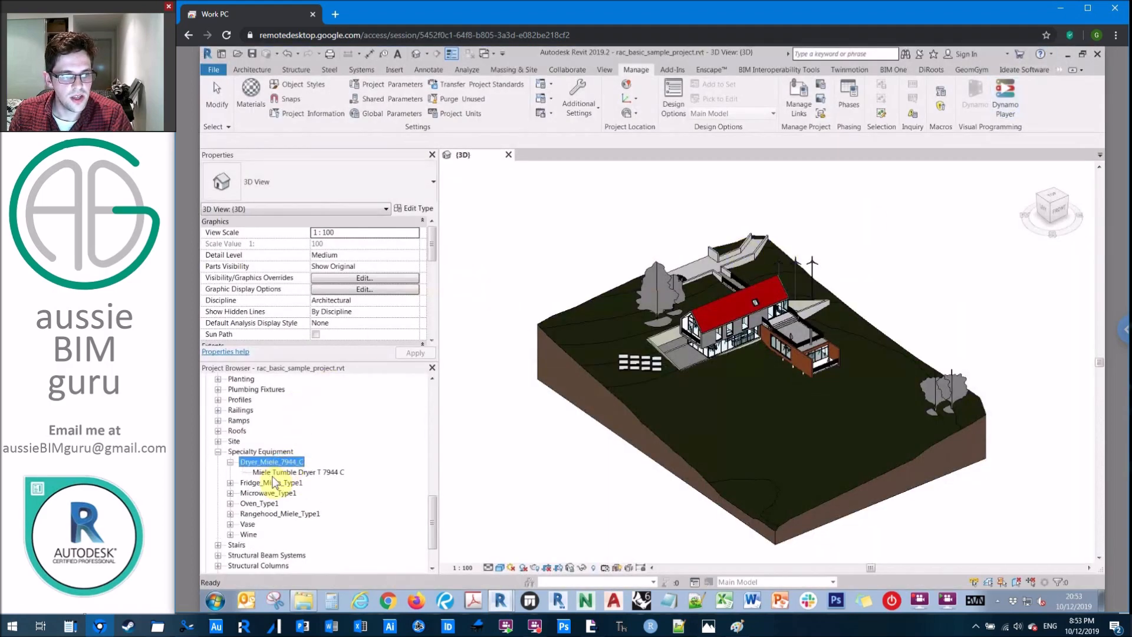
right_click(287, 473)
left_click(311, 346)
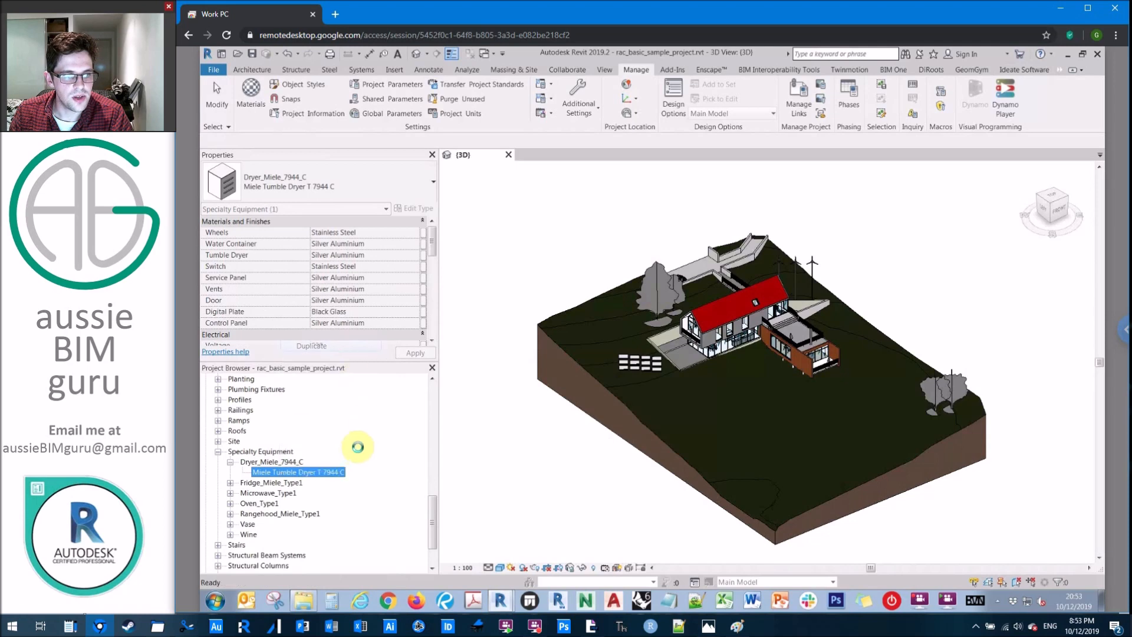
left_click(290, 463)
double_click(290, 462)
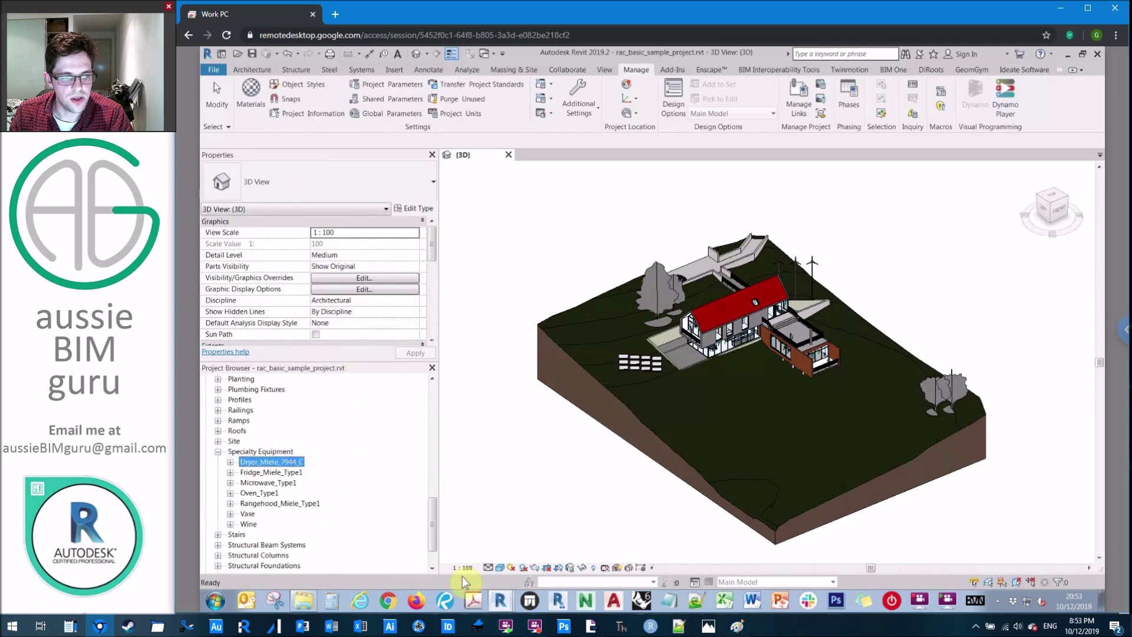
left_click(500, 602)
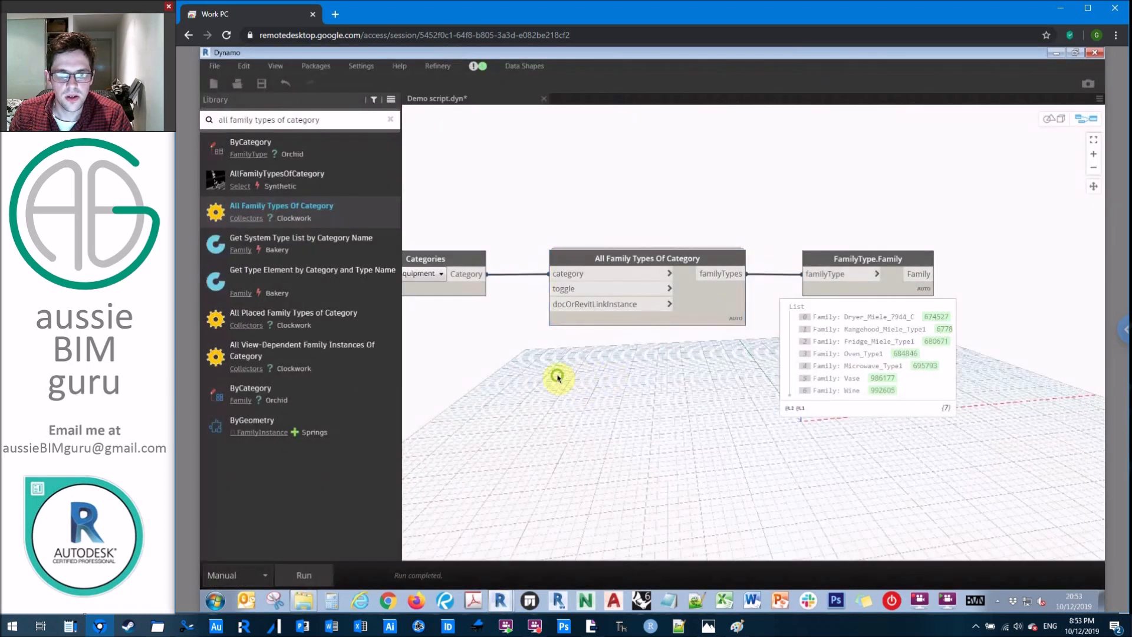
Add a Boolean set to True on the collector's toggle and run so the family list shows eight entries
right_click(598, 366)
type("bool")
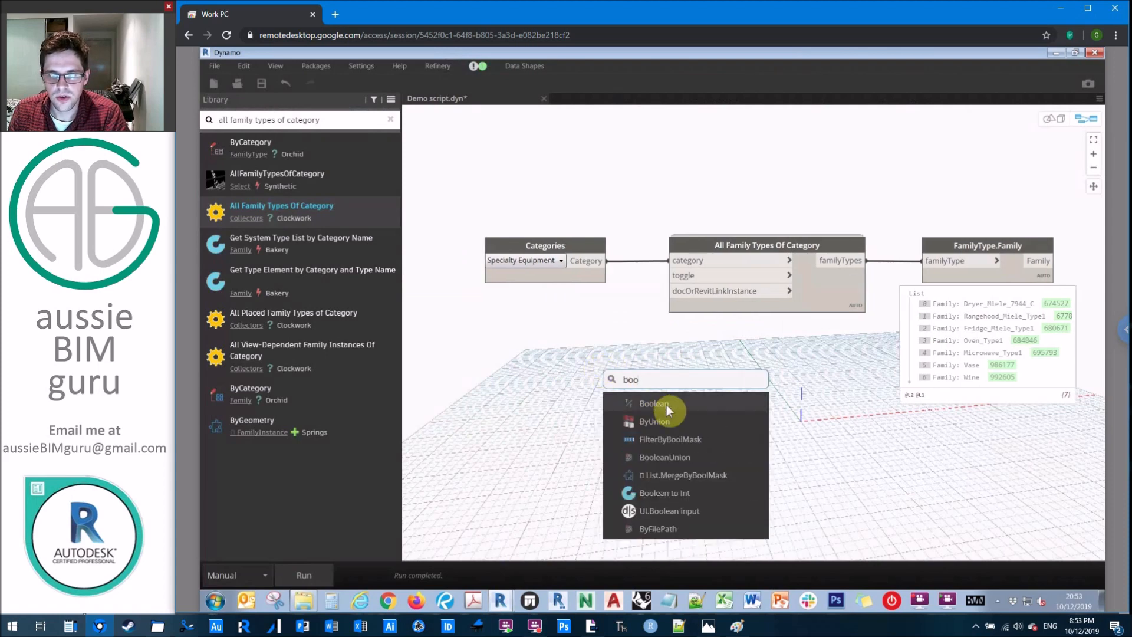
left_click(667, 405)
mouse_move(694, 416)
left_mouse_down()
mouse_move(566, 320)
mouse_move(674, 276)
left_mouse_up()
left_click(304, 575)
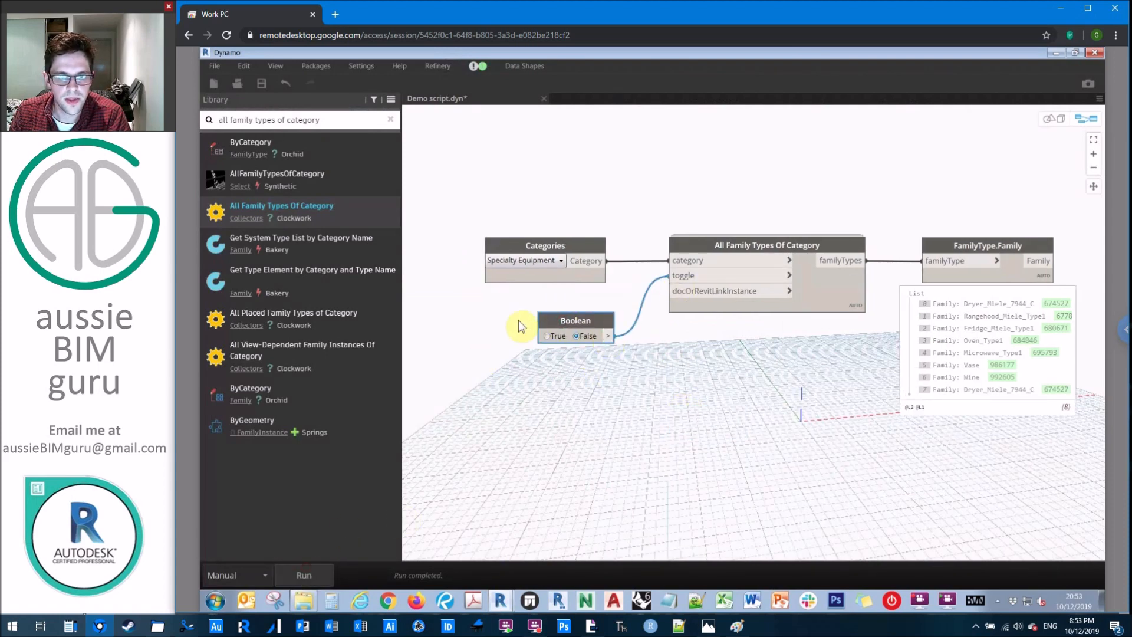
left_click(553, 337)
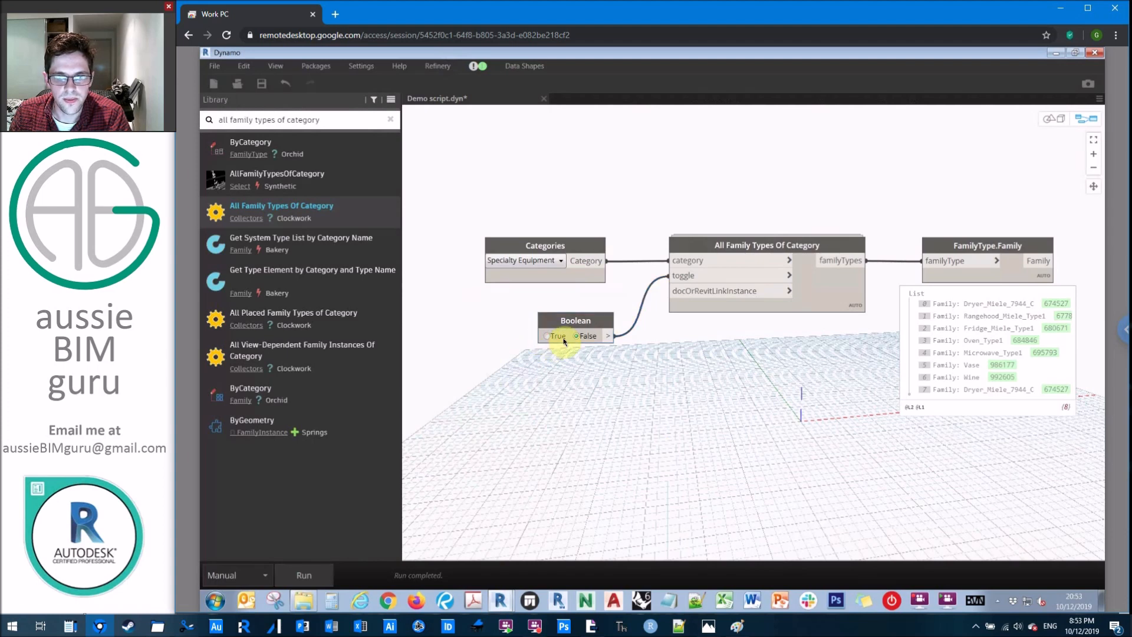
left_click(552, 339)
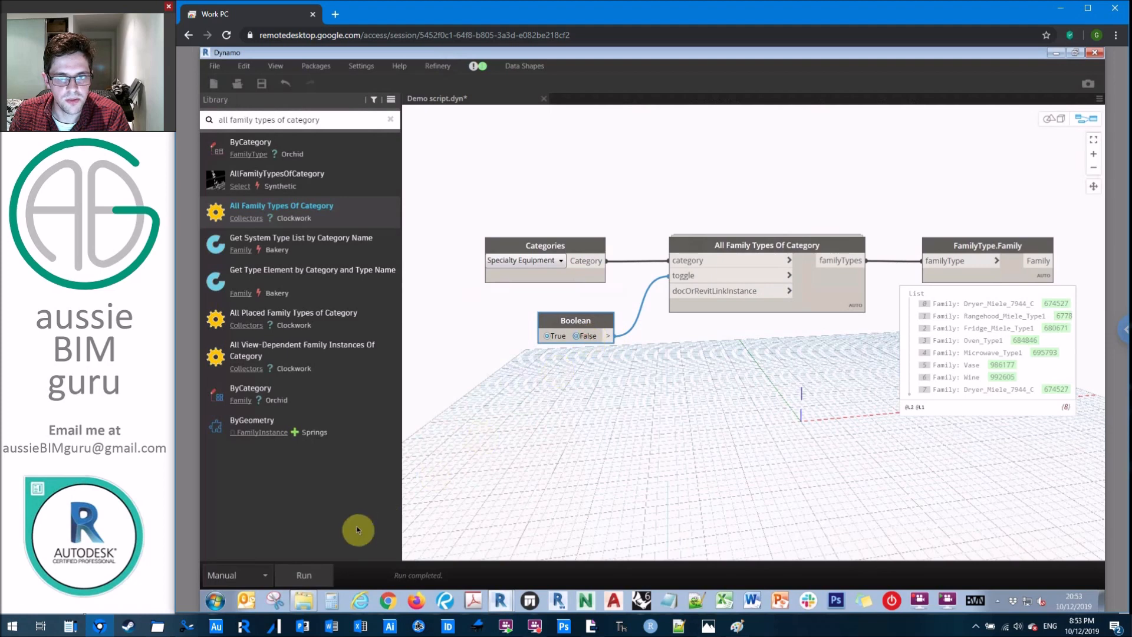
left_click(313, 575)
Delete the Boolean node and start a node search beside the family list
left_click(575, 321)
key("Delete")
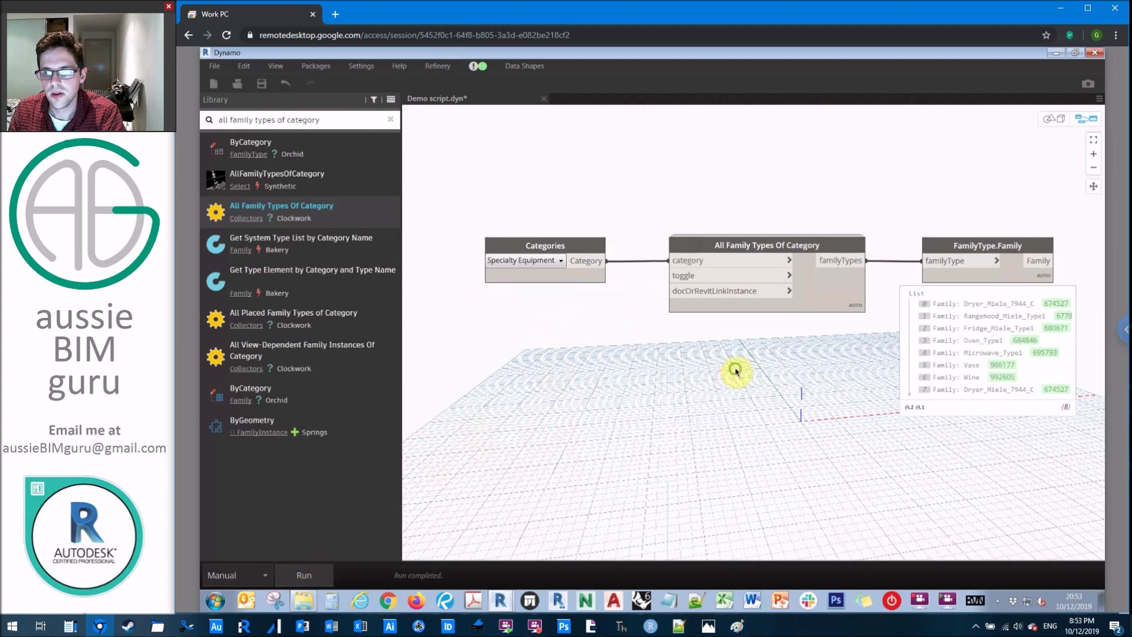
middle_click_drag(653, 372, 457, 352)
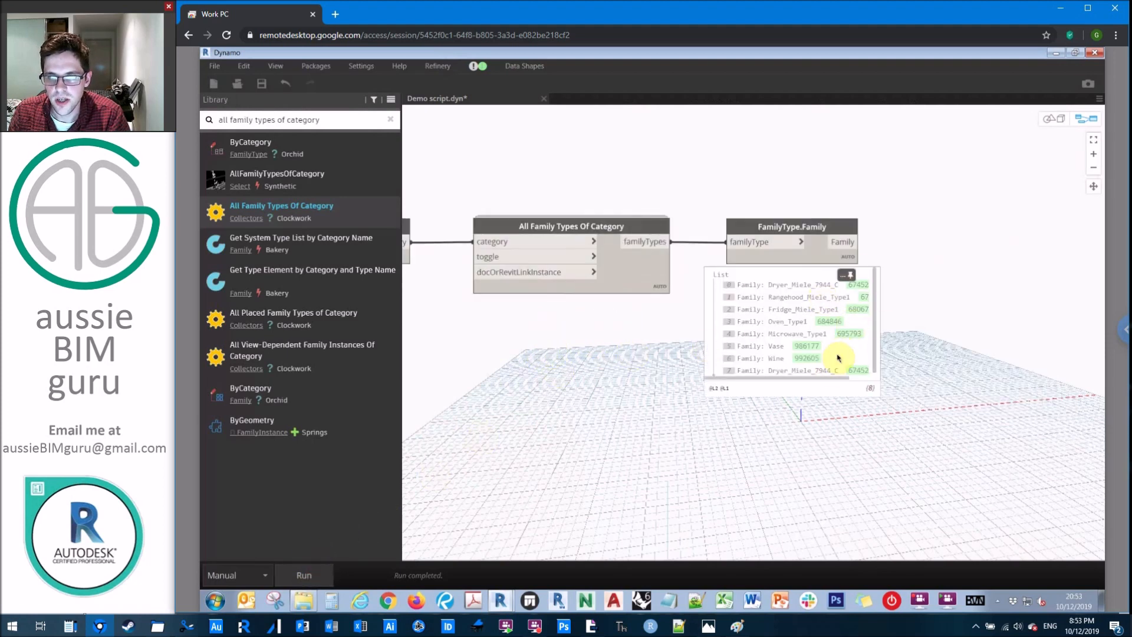
scroll(835, 347, "up", 1)
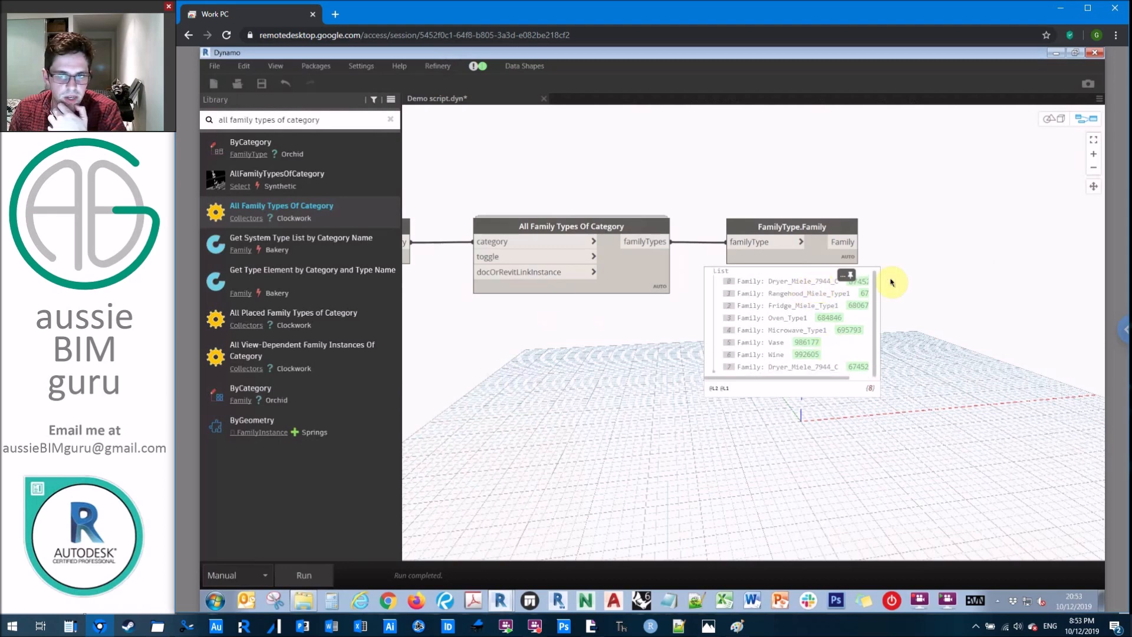
right_click(938, 230)
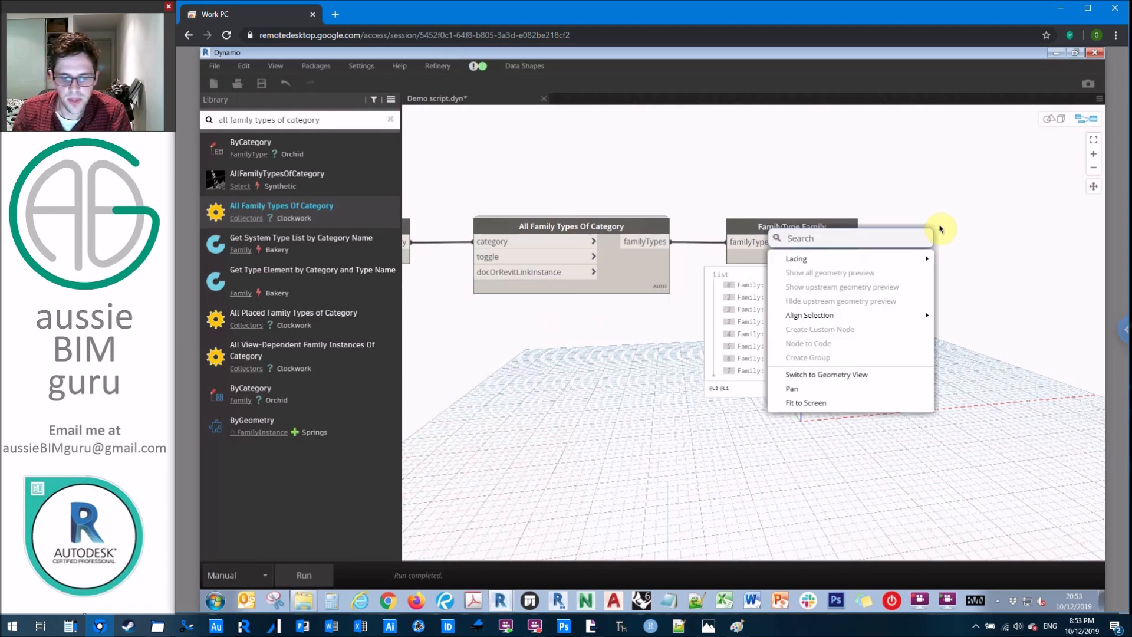
type("uniqu")
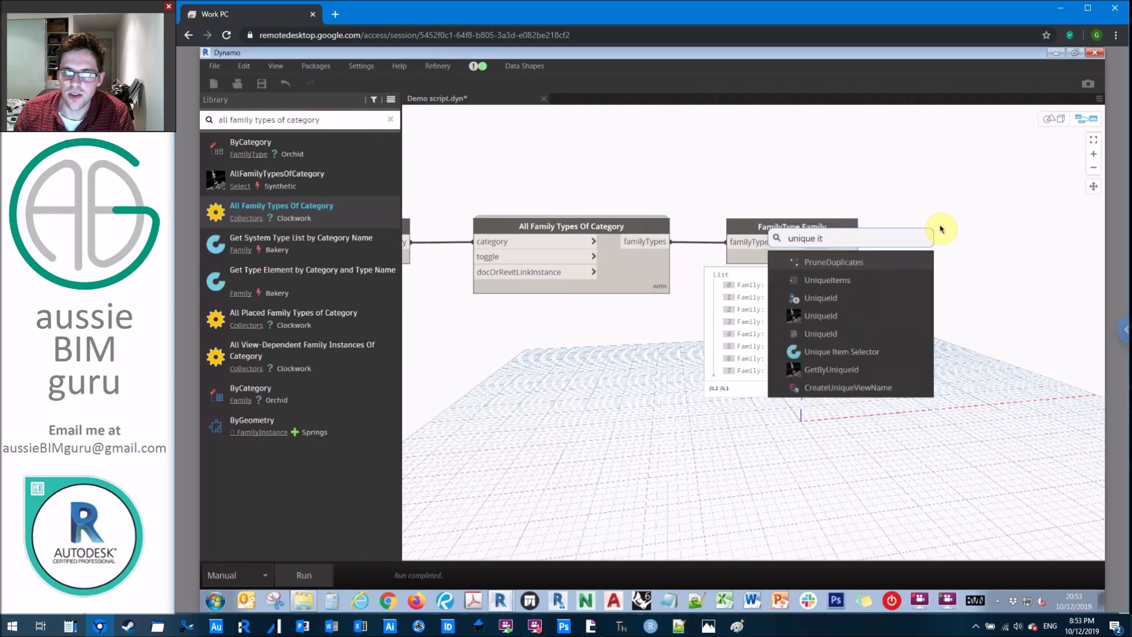
type("e it")
Add List.UniqueItems fed by FamilyType.Family and run to get seven unique families
left_click(828, 279)
left_click_drag(938, 266, 1000, 239)
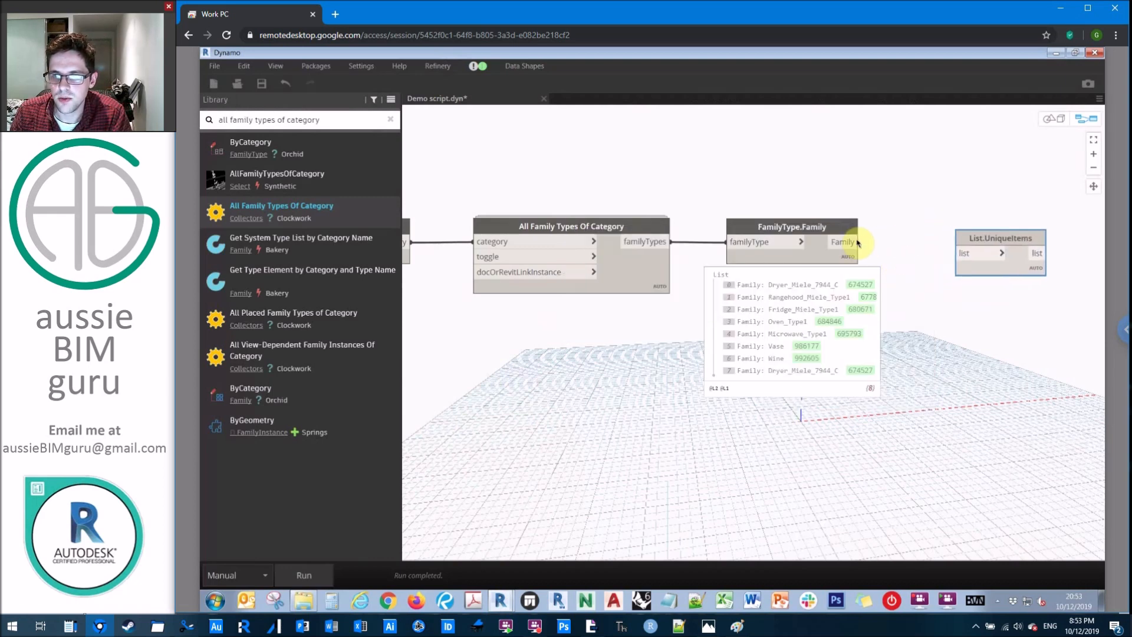
left_click(858, 241)
left_click(964, 253)
left_click(303, 575)
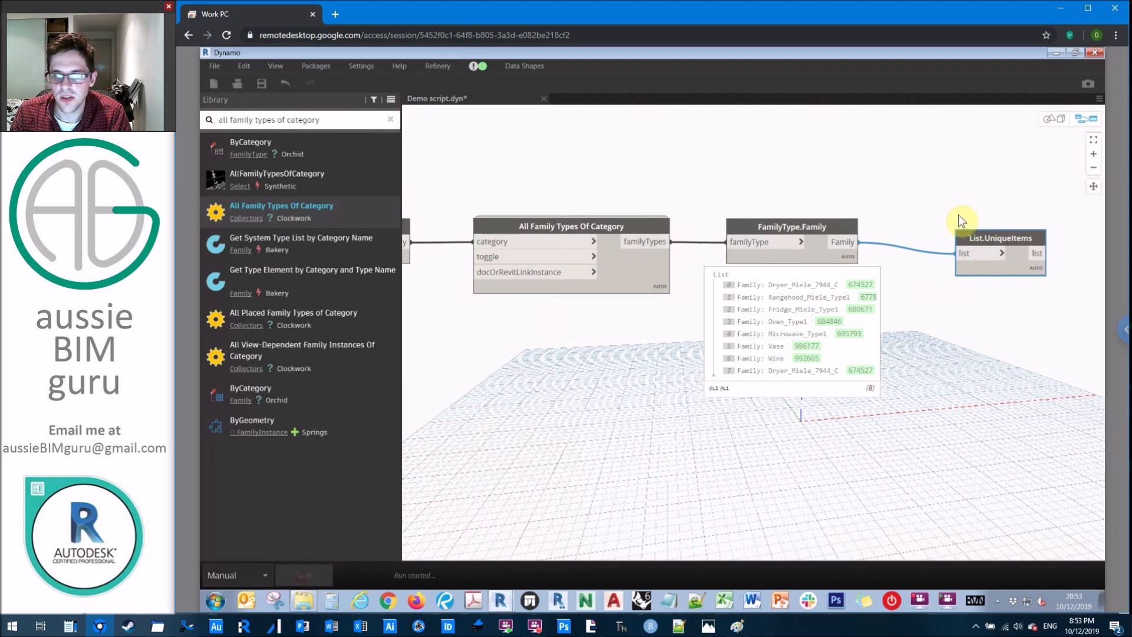
left_click(1037, 270)
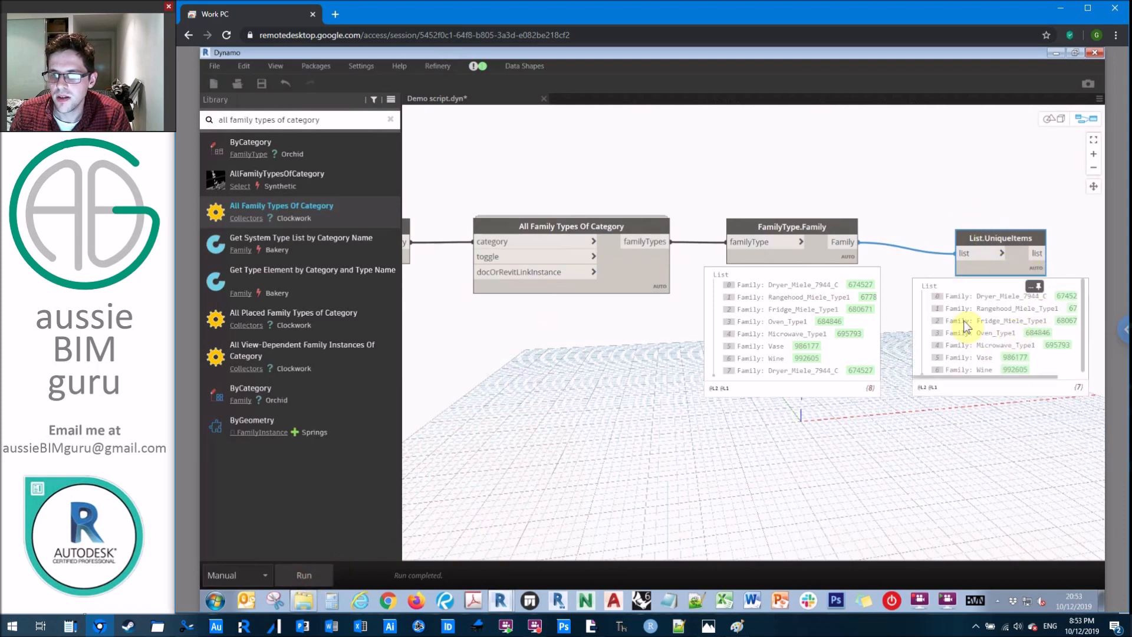
mouse_move(1000, 328)
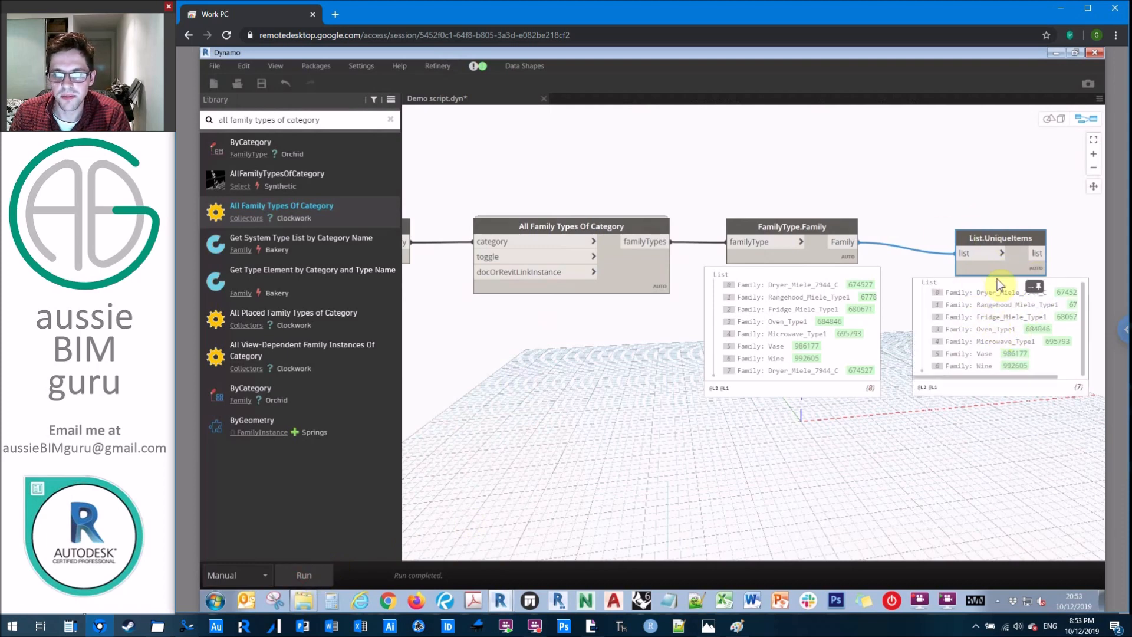
Tidy the nodes and bring the unique items node toward the centre of the view
left_click_drag(1002, 239, 998, 226)
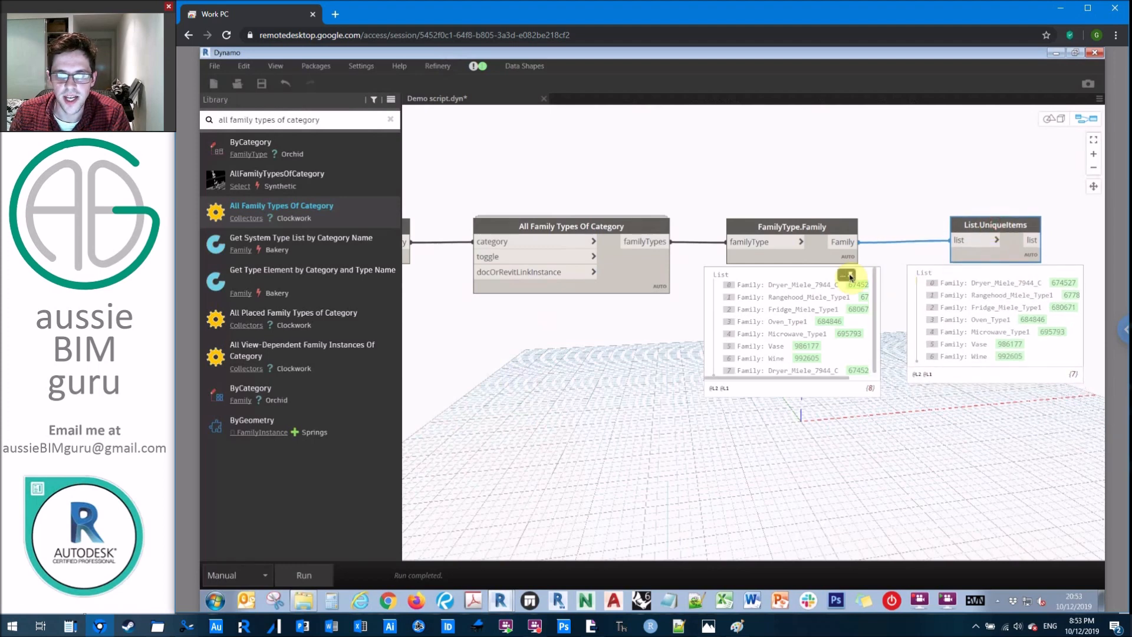
left_click(847, 256)
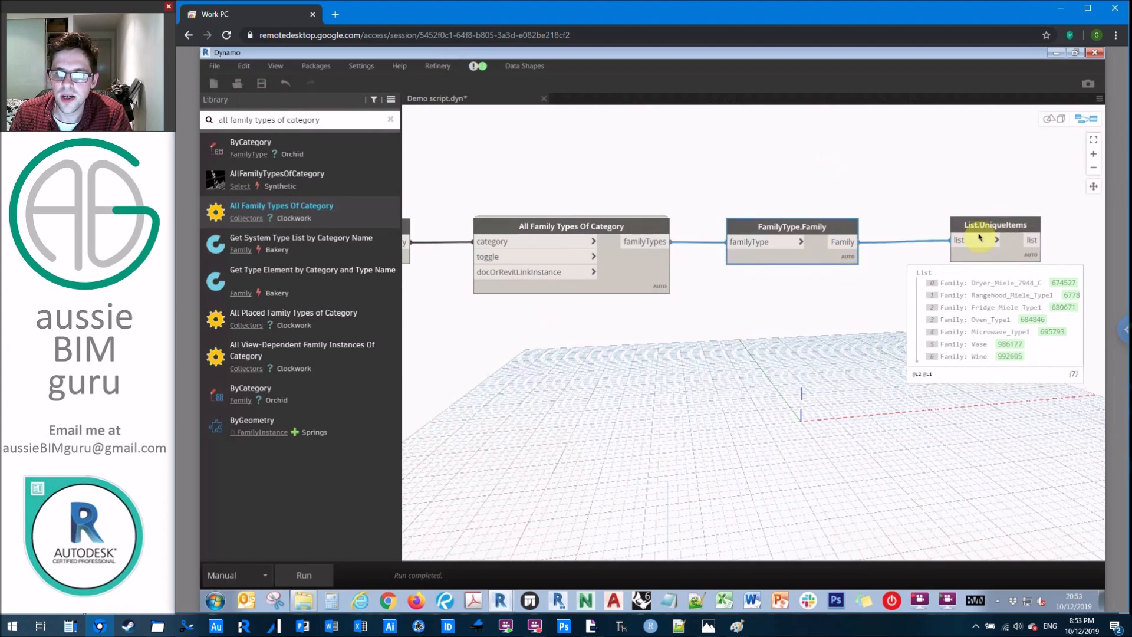
left_click_drag(984, 230, 967, 228)
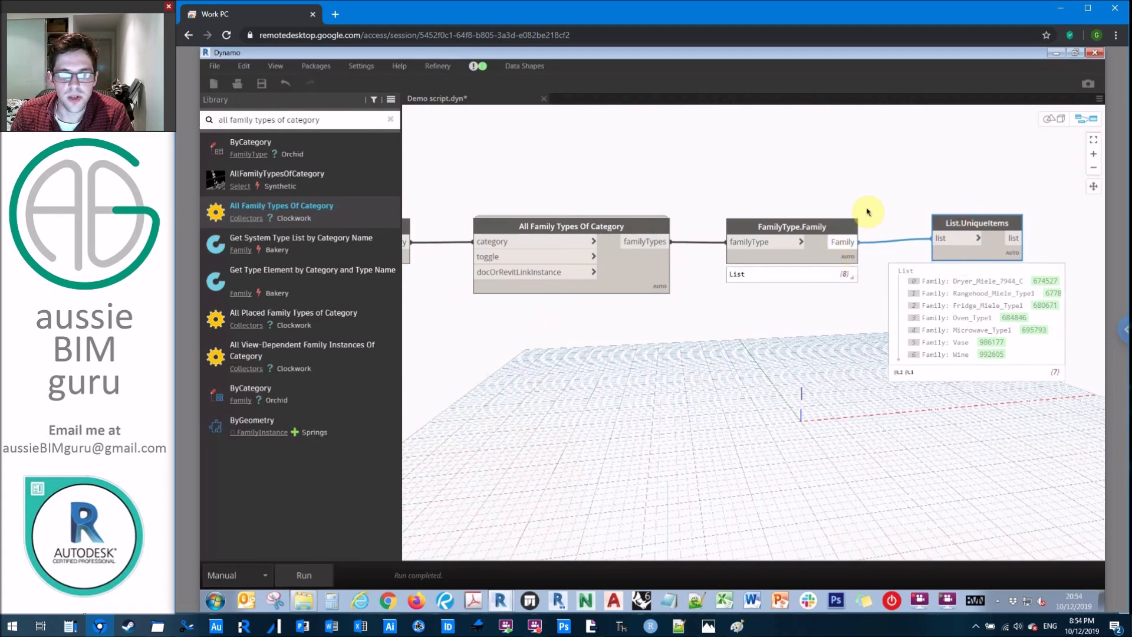
left_click_drag(901, 171, 646, 177)
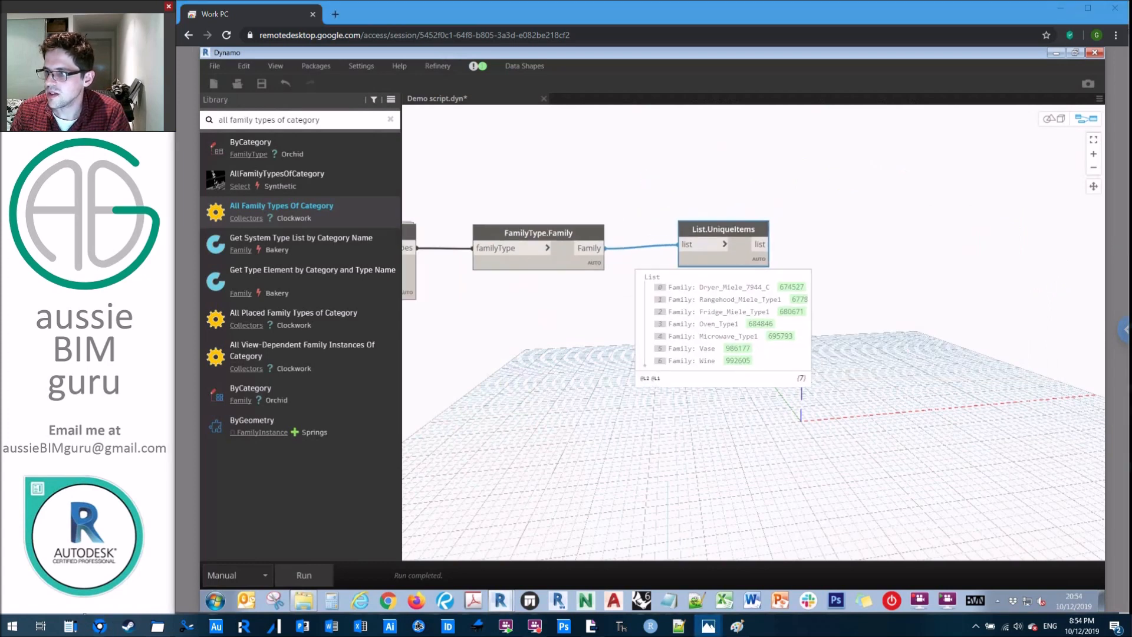
Add a Family.Name node fed by the unique families and run to output the seven name strings
right_click(880, 282)
type("f")
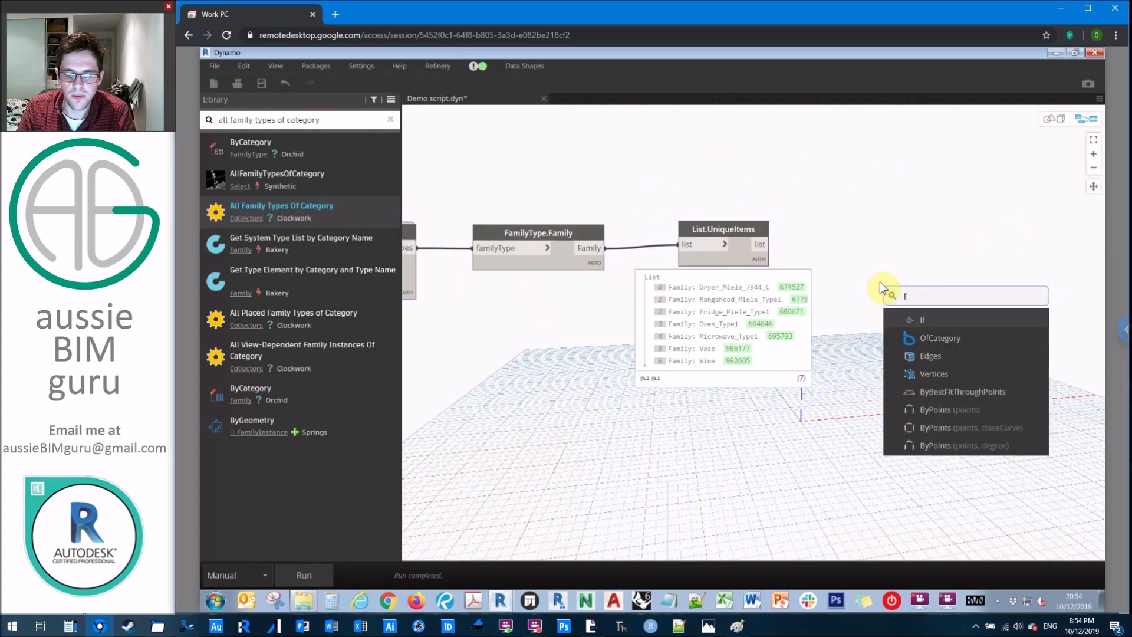
type("amily name")
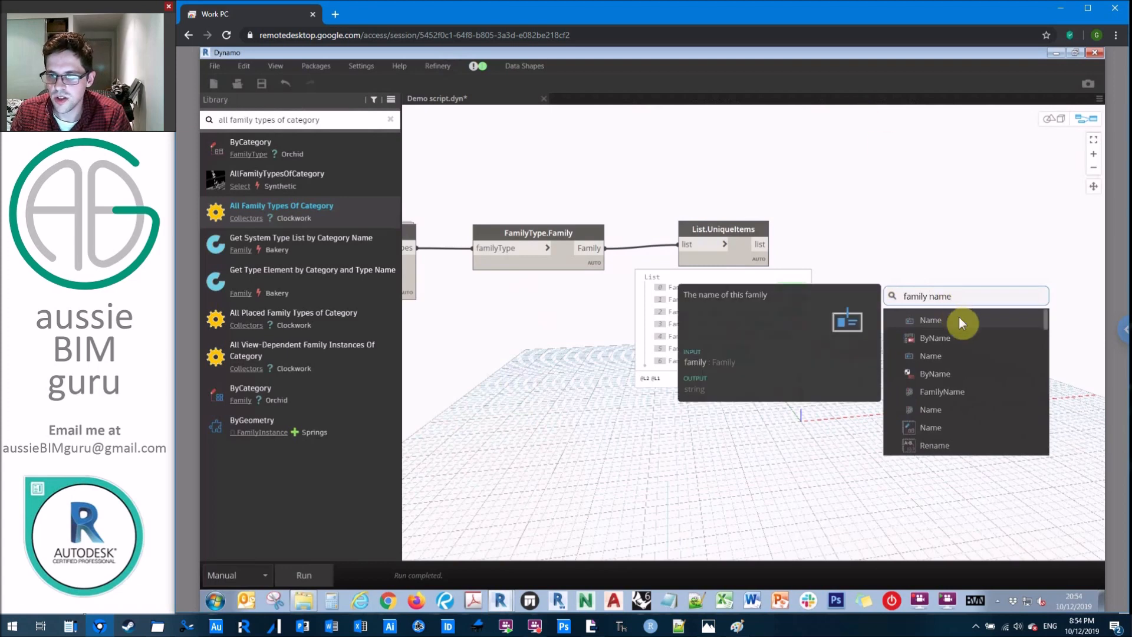
left_click(959, 320)
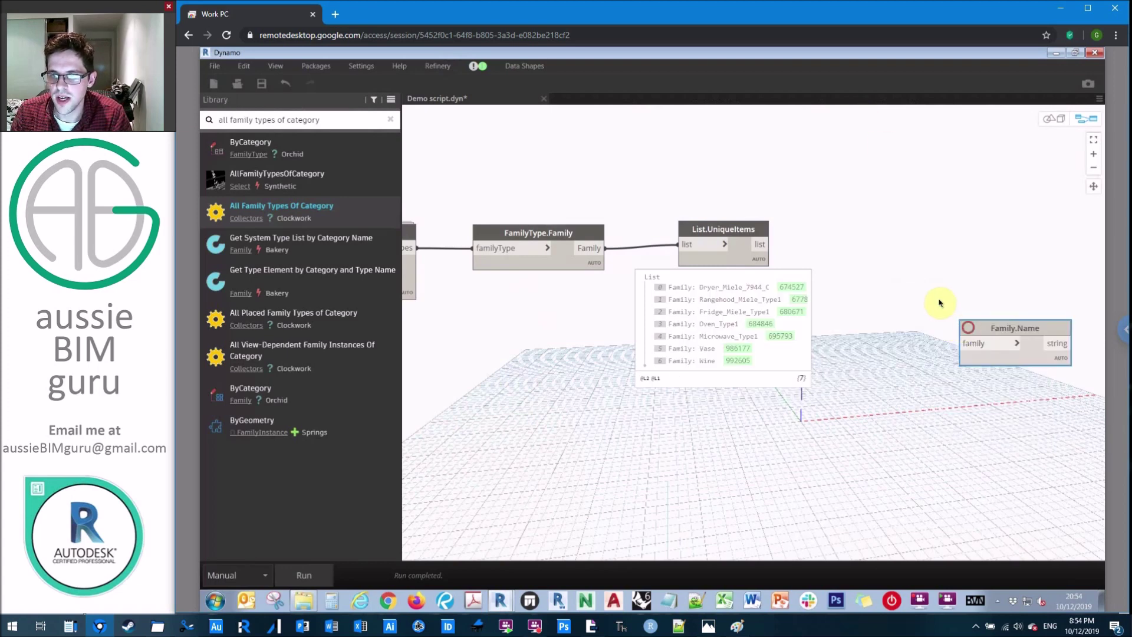
left_click(761, 245)
left_click(940, 316)
left_click(761, 274)
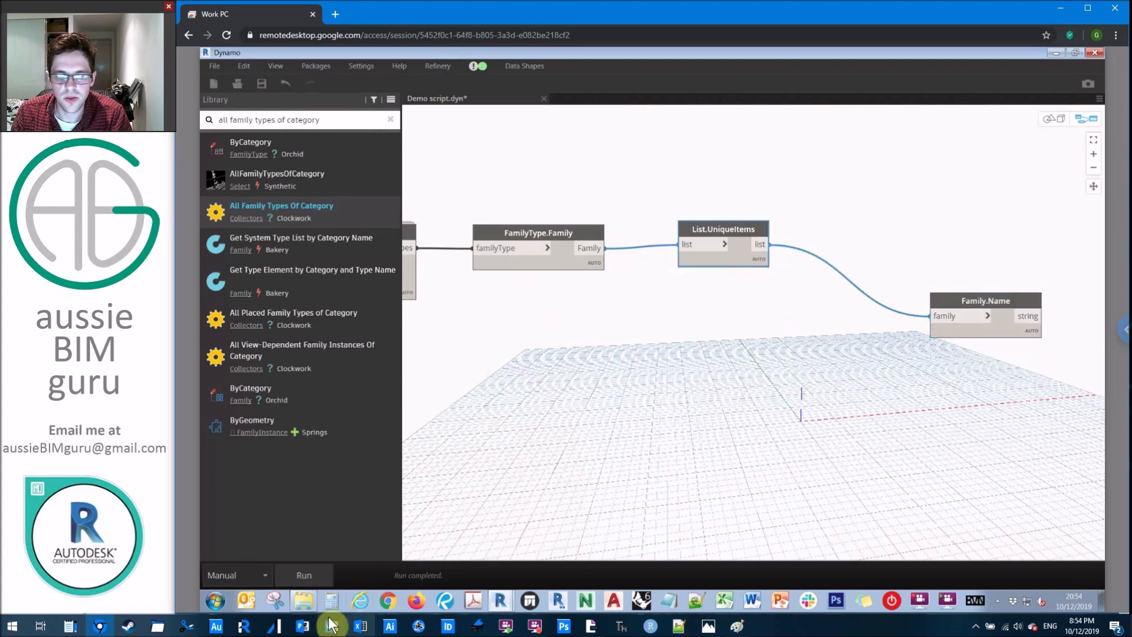
left_click_drag(1004, 301, 920, 298)
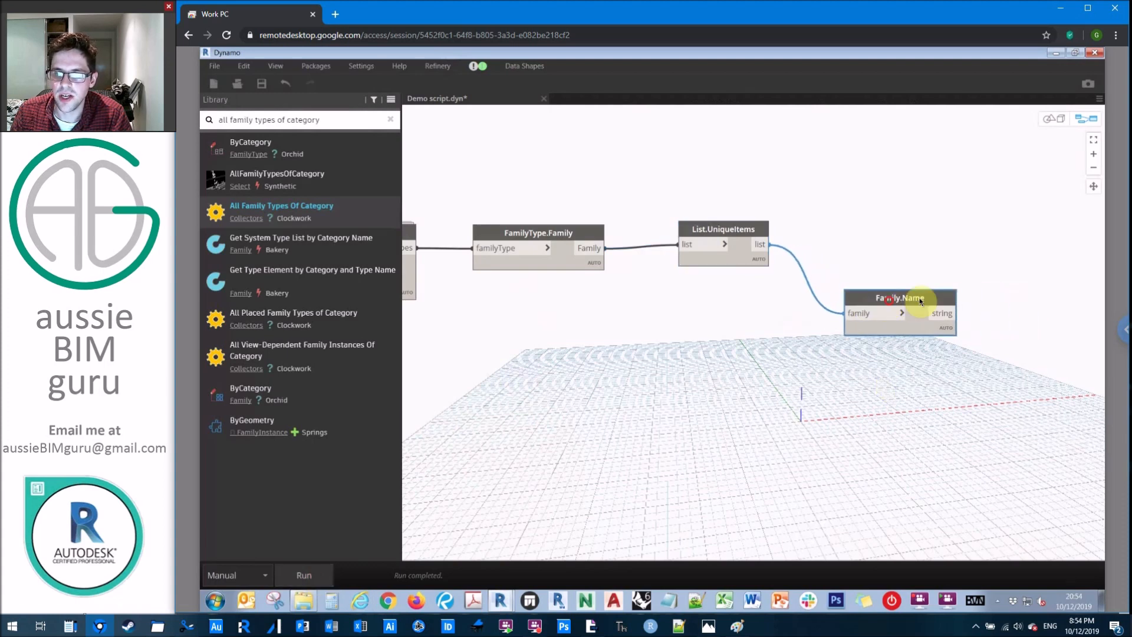
mouse_move(899, 332)
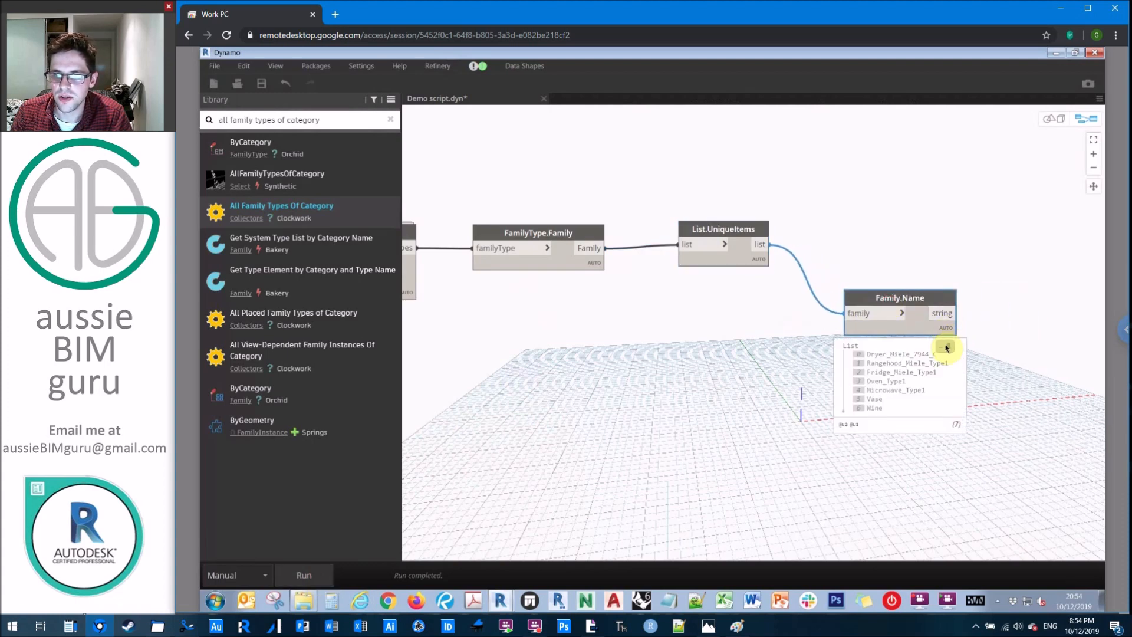
left_click_drag(1000, 351, 917, 319)
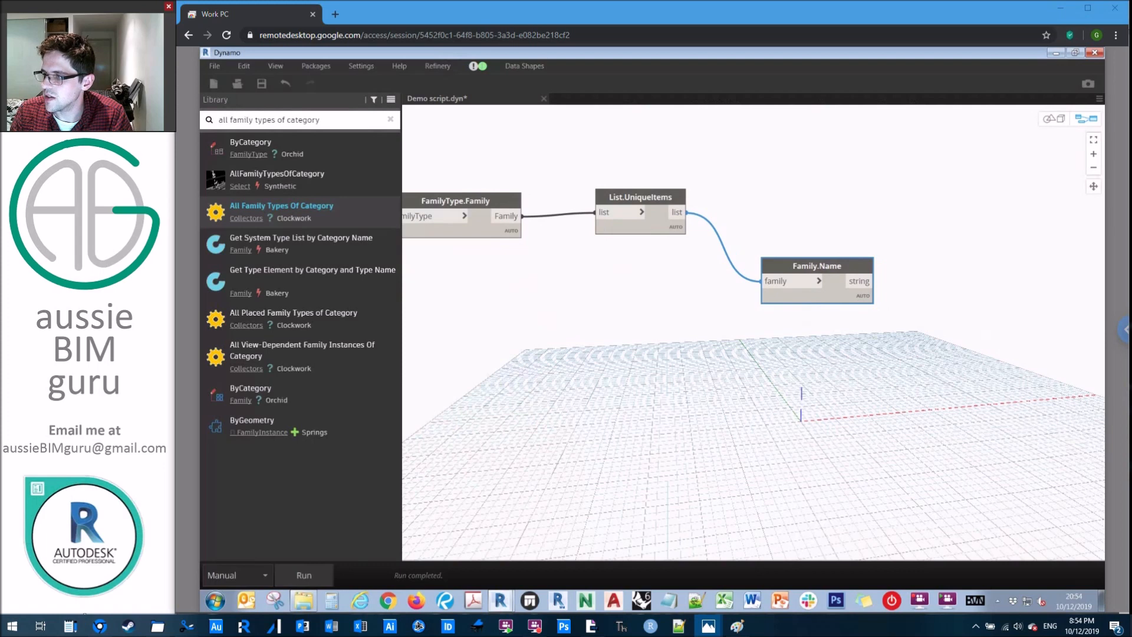
Create a Code Block with the expression pref + name + suff; and commit it
left_click(819, 352)
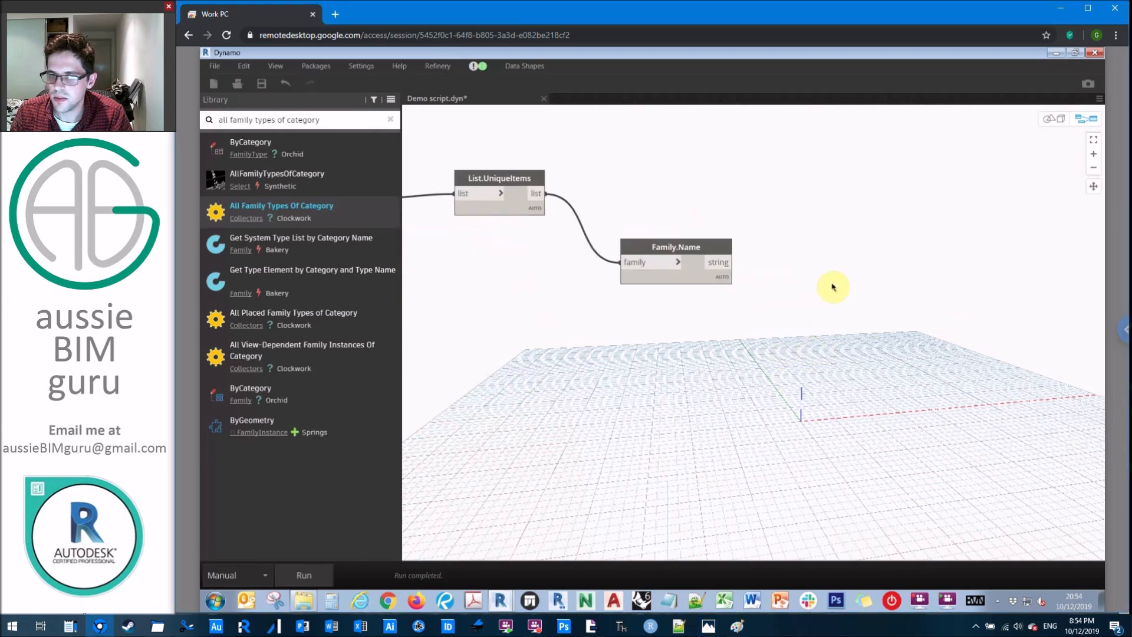
double_click(830, 286)
type("pre")
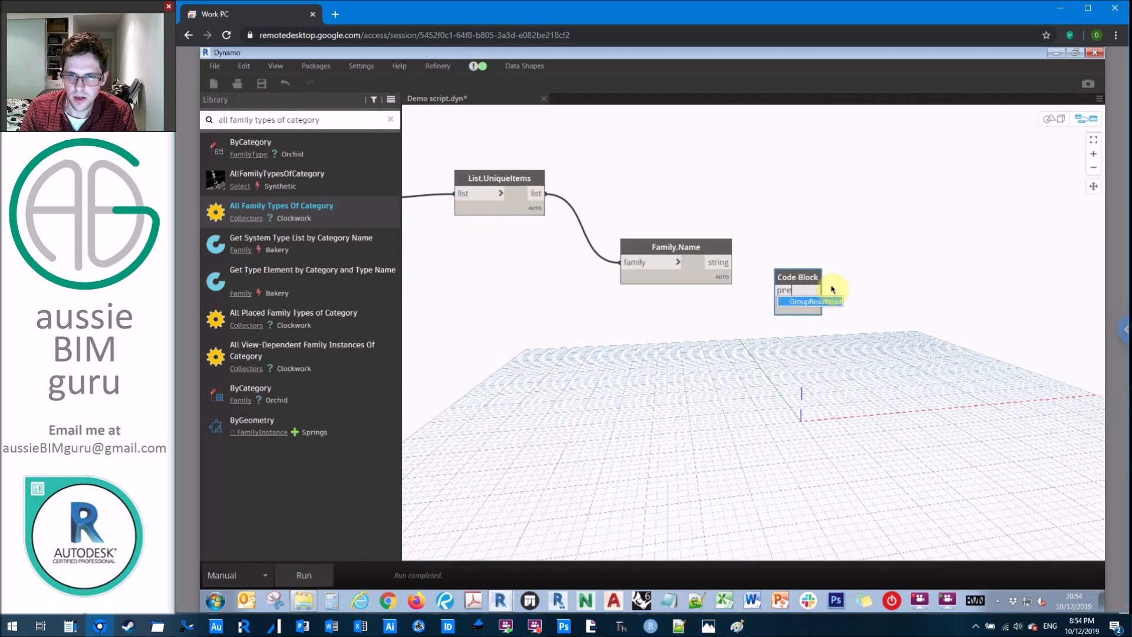
type("fix +")
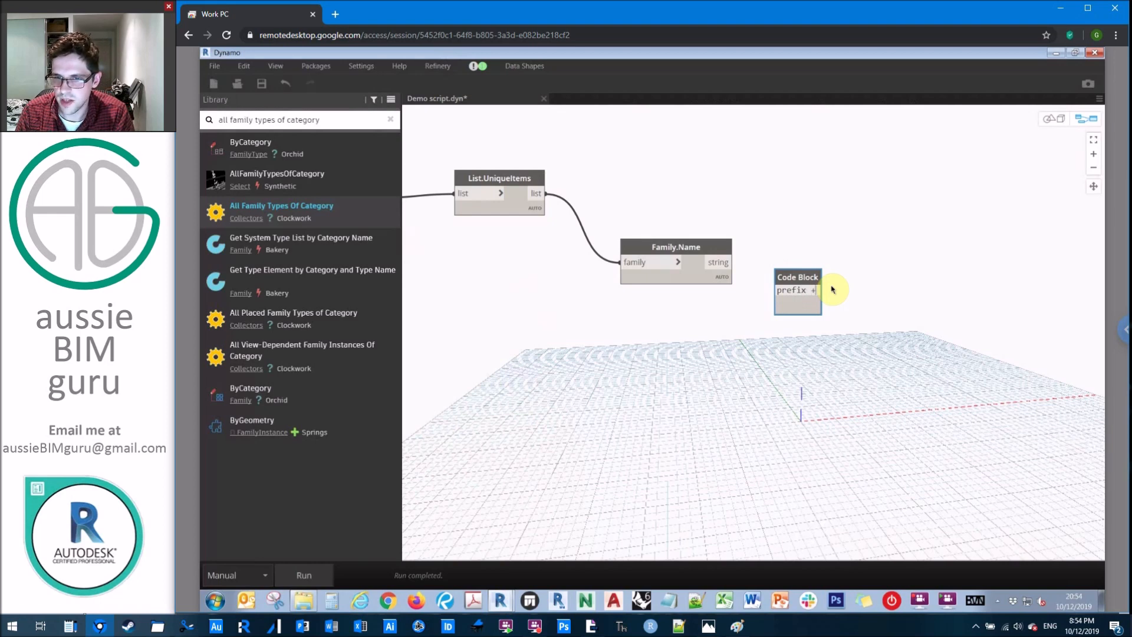
type(" name +")
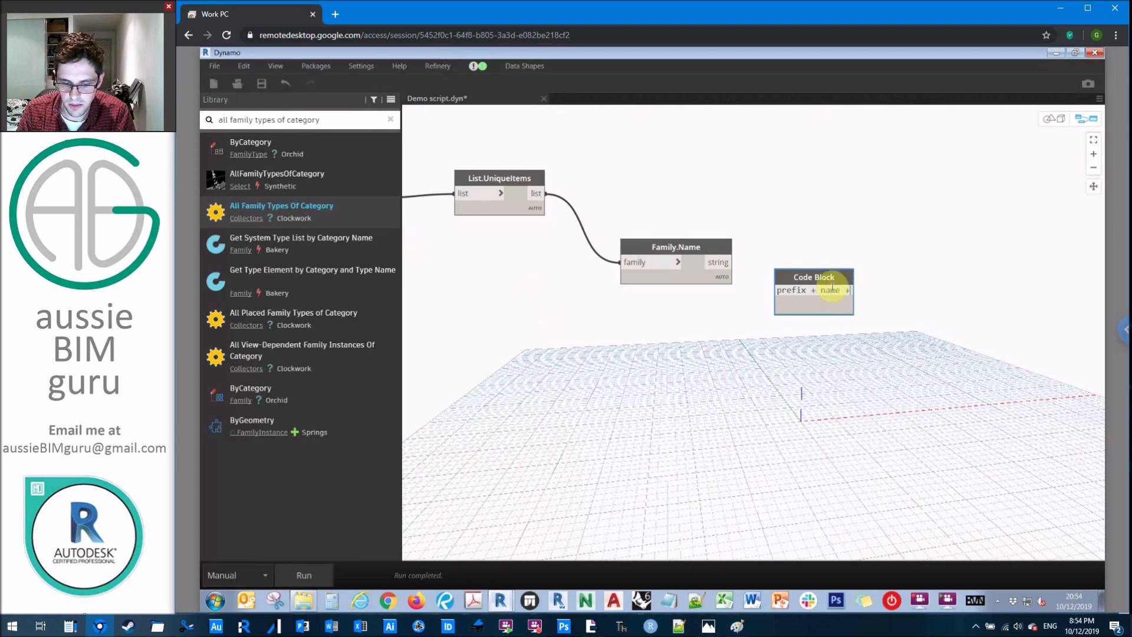
type(" suffix;")
left_click(880, 199)
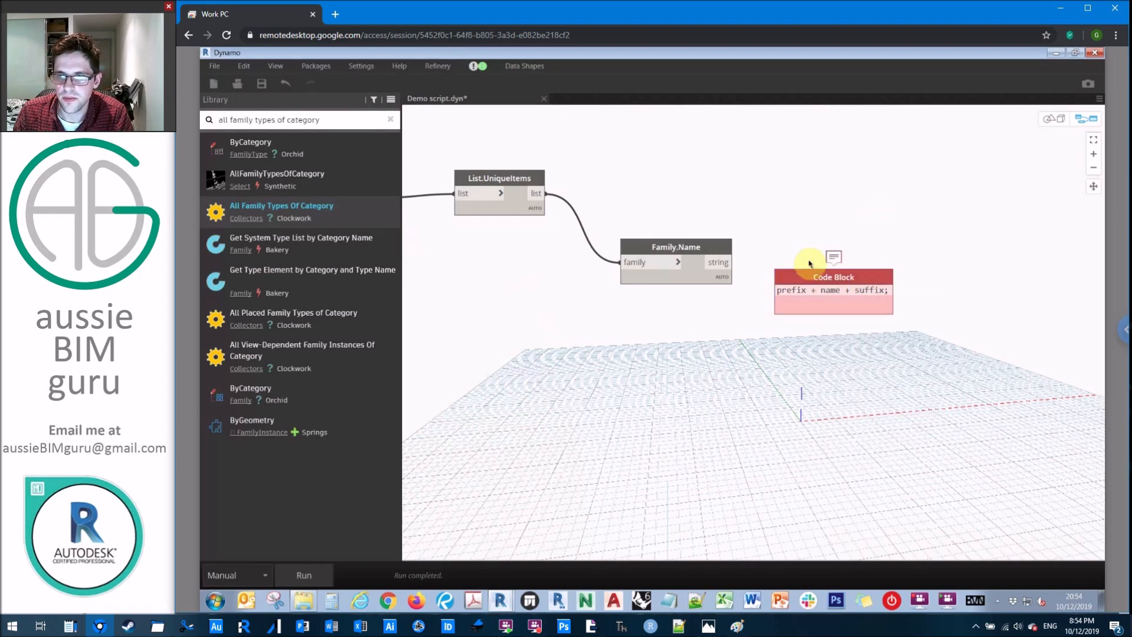
mouse_move(814, 292)
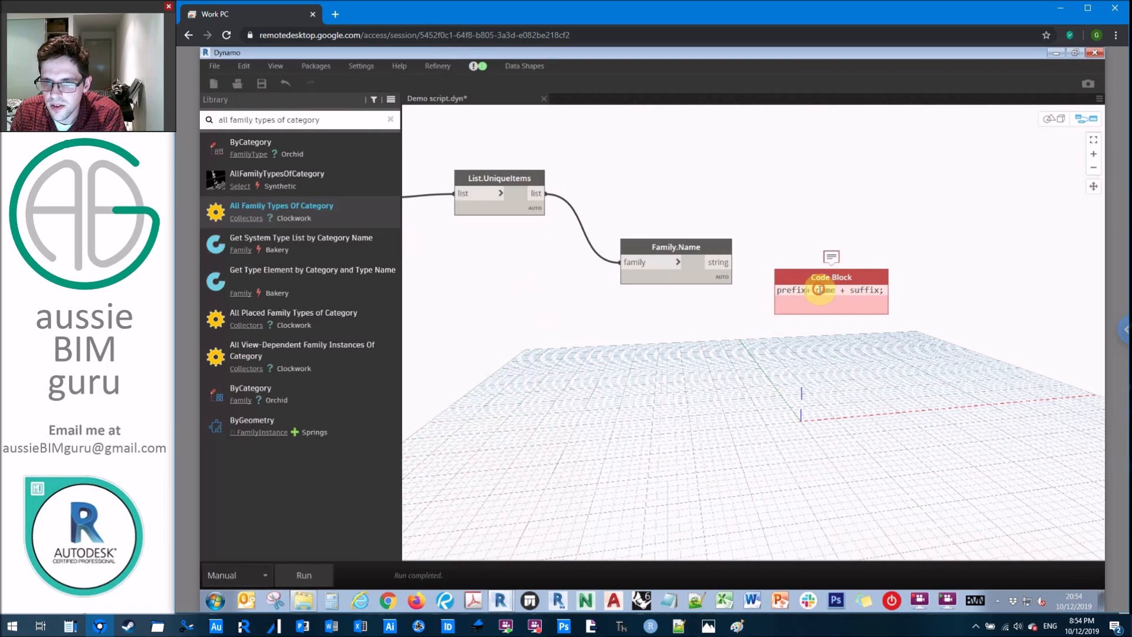
key("BackSpace")
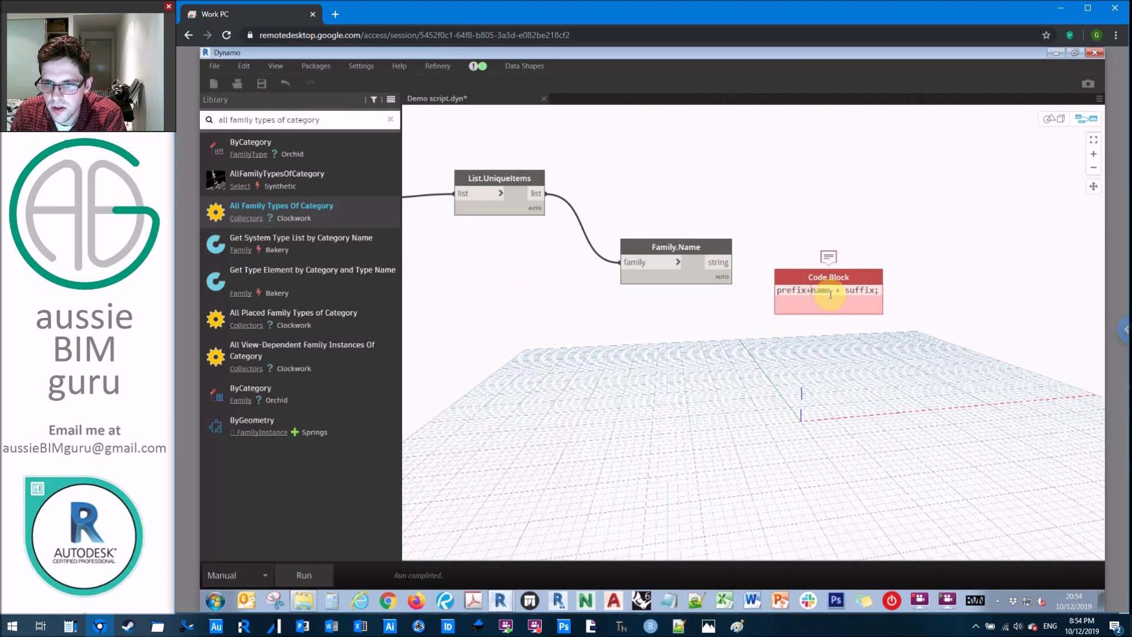
type("+")
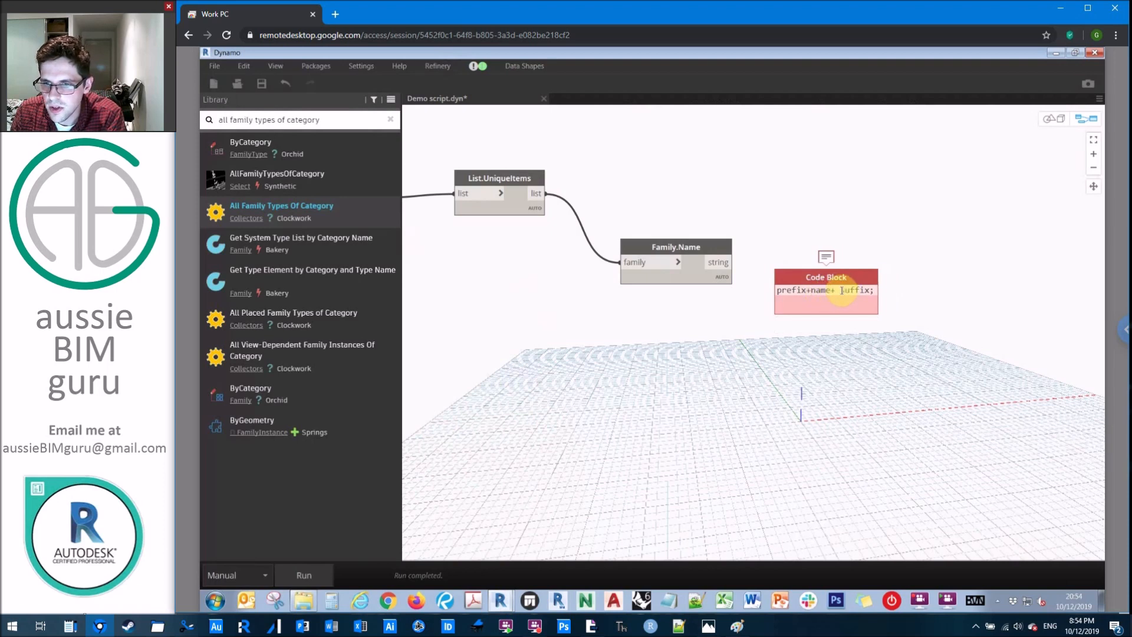
key("Delete")
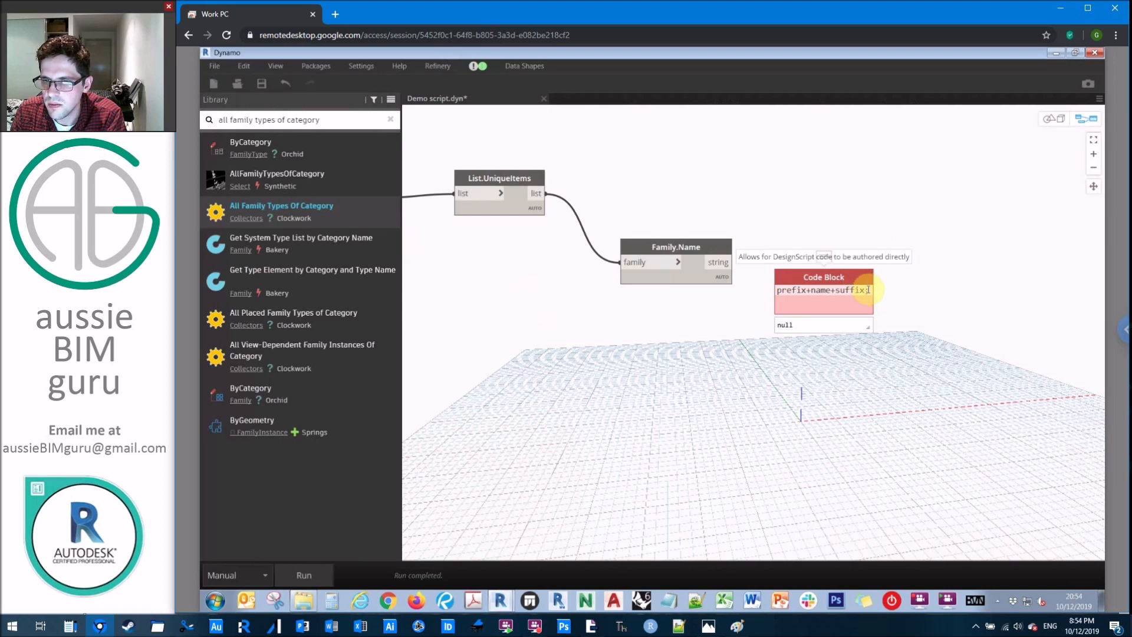
left_click_drag(870, 291, 749, 292)
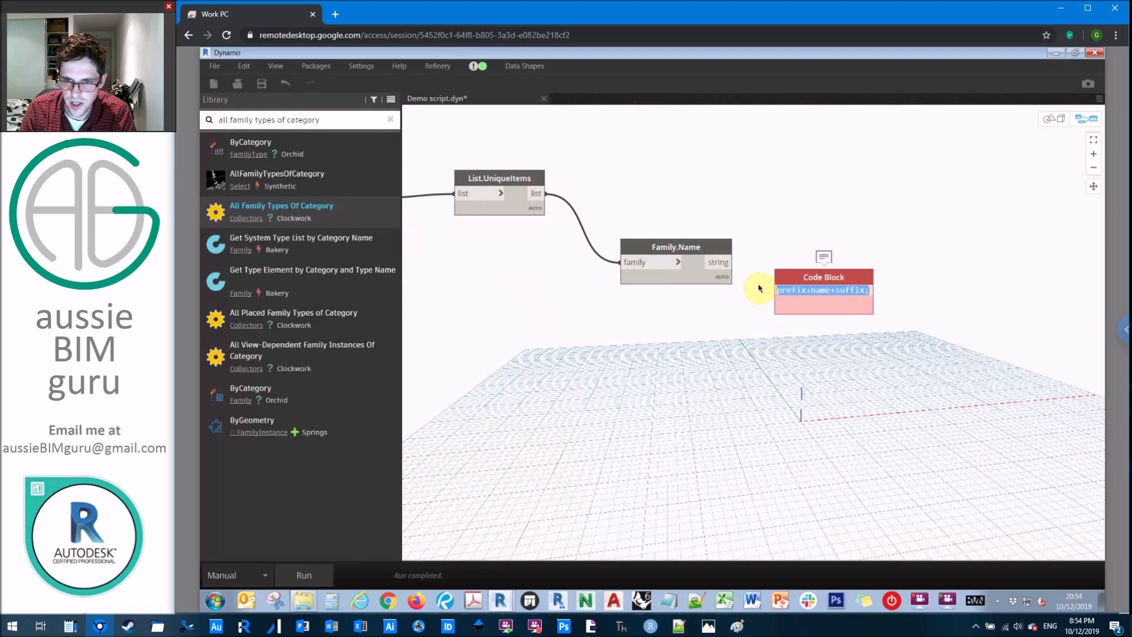
type("pref + name")
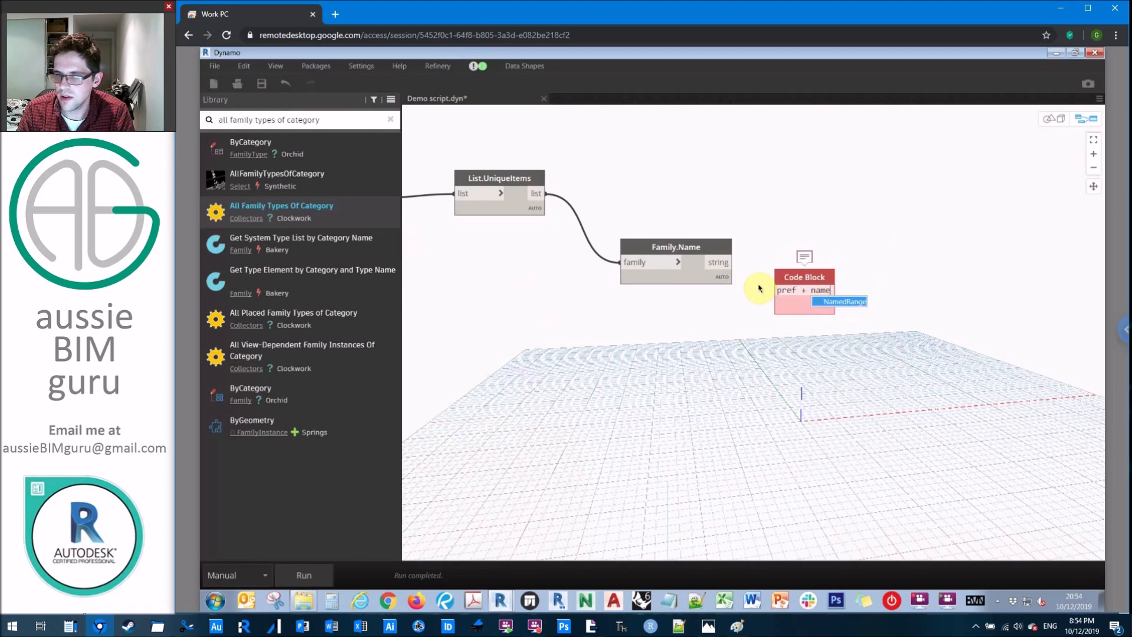
type(" + suff")
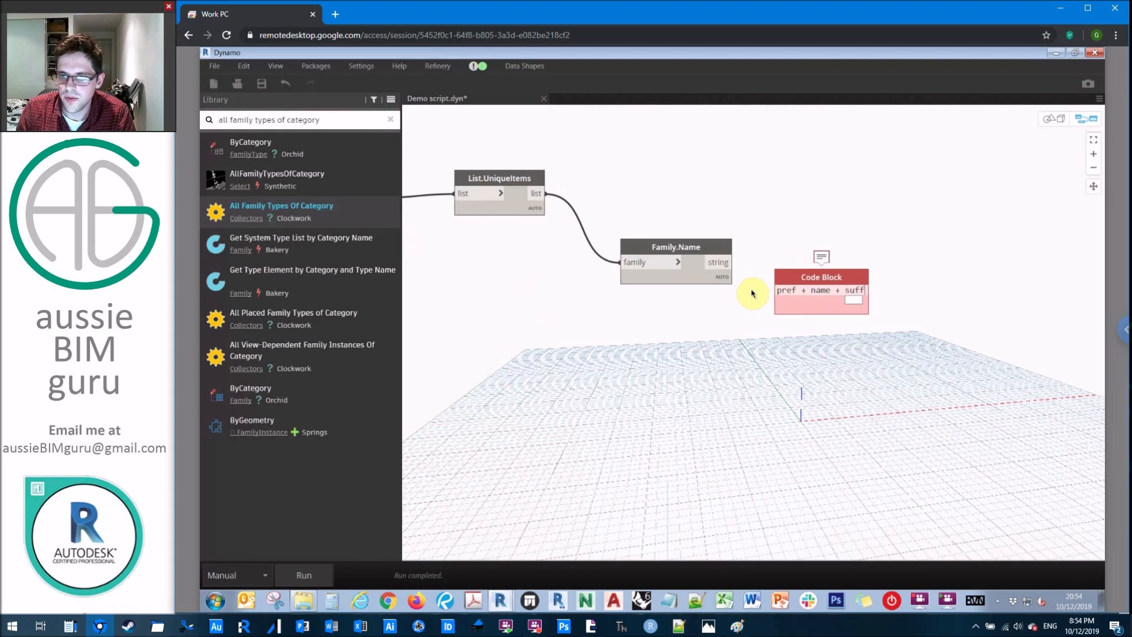
type(";")
left_click(975, 150)
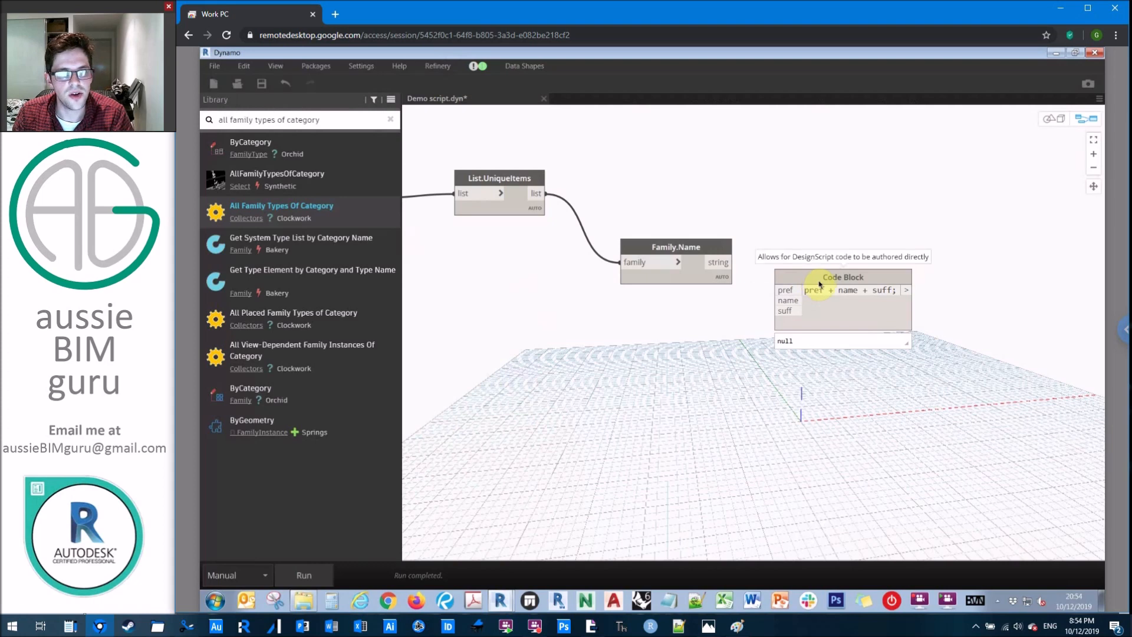
Move the code block right and begin wiring the family names into its name input
left_click_drag(822, 277, 857, 276)
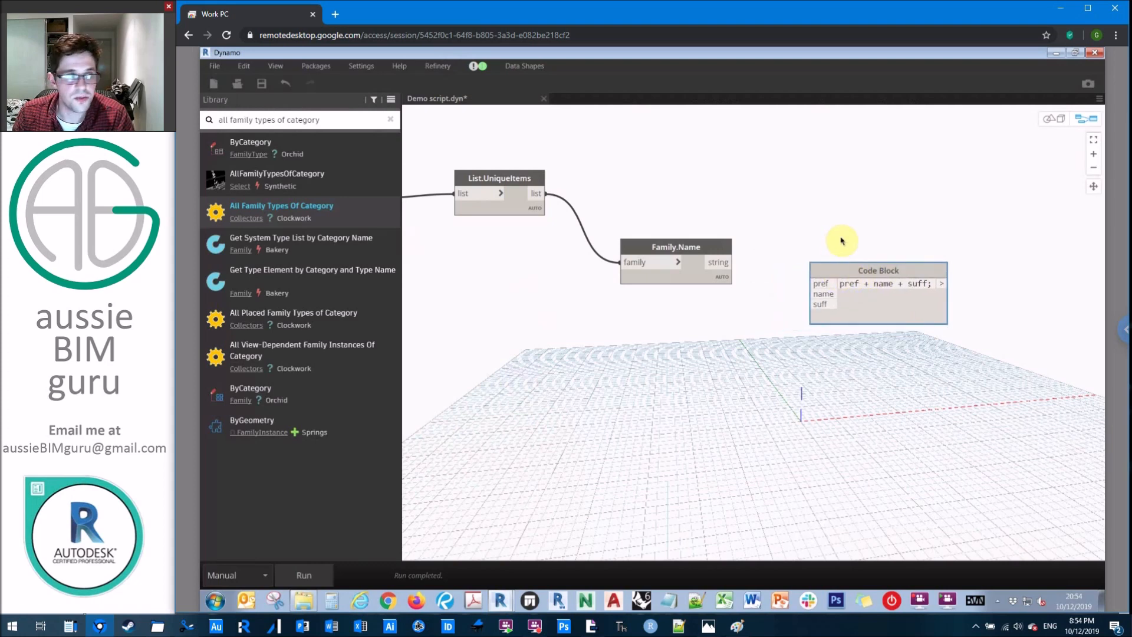
left_click(723, 263)
Wire Family.Name into name and add a String node renamed Prefix below it
left_click(822, 294)
left_click_drag(832, 270, 903, 271)
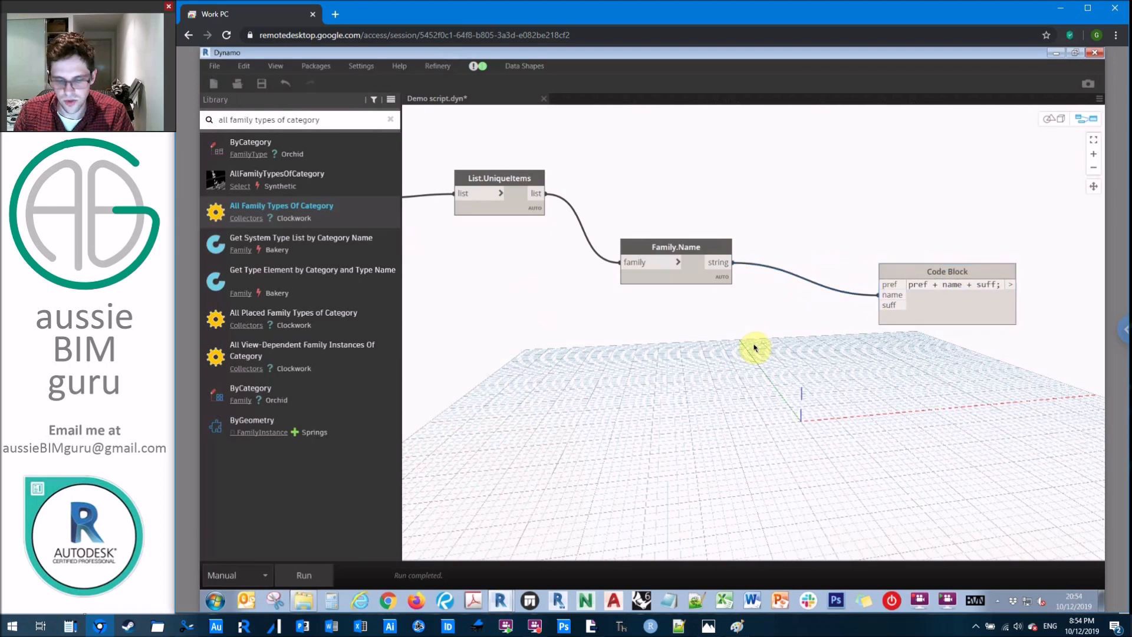
right_click(754, 345)
type("string")
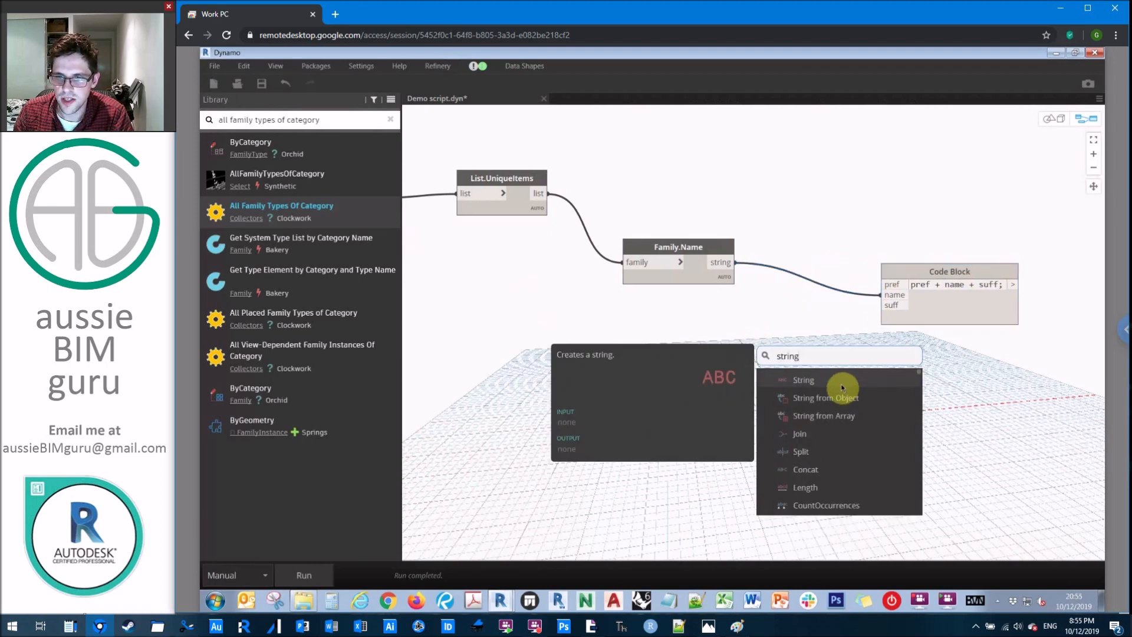
left_click(844, 384)
left_click_drag(850, 396, 672, 283)
double_click(670, 276)
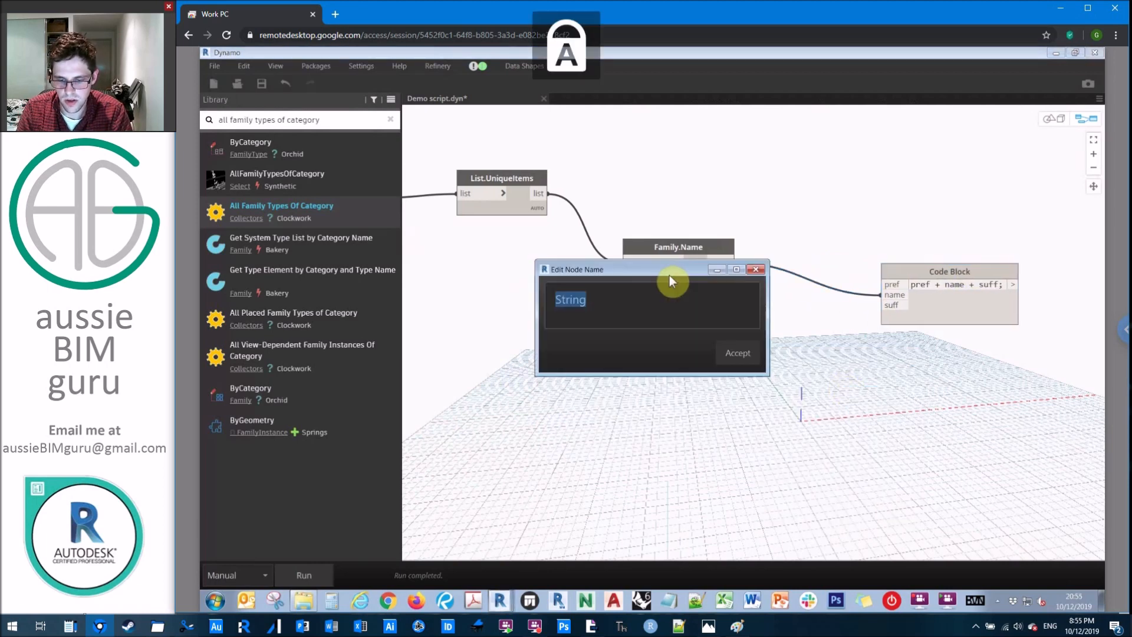
type("Prefix")
key("Return")
left_click_drag(669, 275, 686, 334)
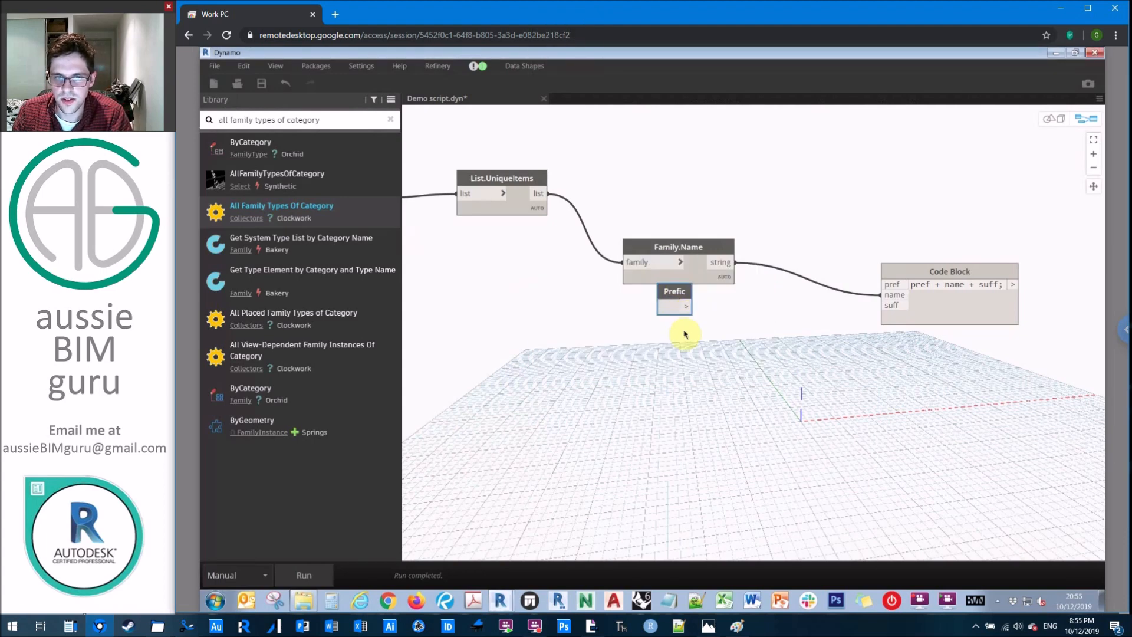
double_click(686, 334)
key("BackSpace")
type("Prefix")
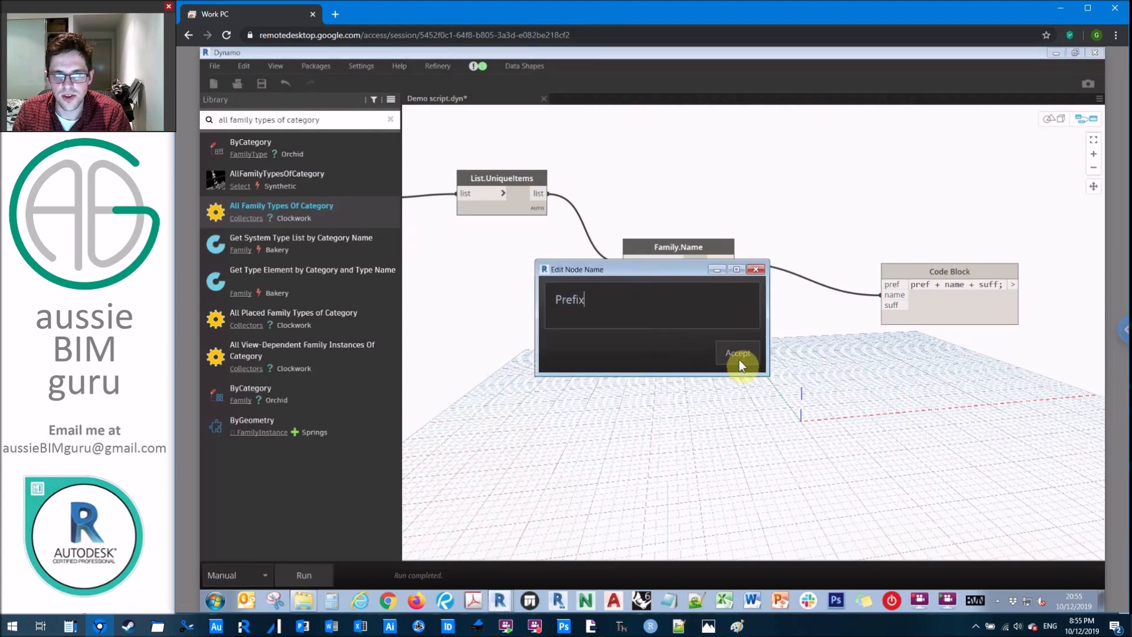
left_click(739, 360)
Set the Prefix node to ABG123_, wire it to pref, and paste a copy below for the suffix
left_click_drag(681, 326, 704, 328)
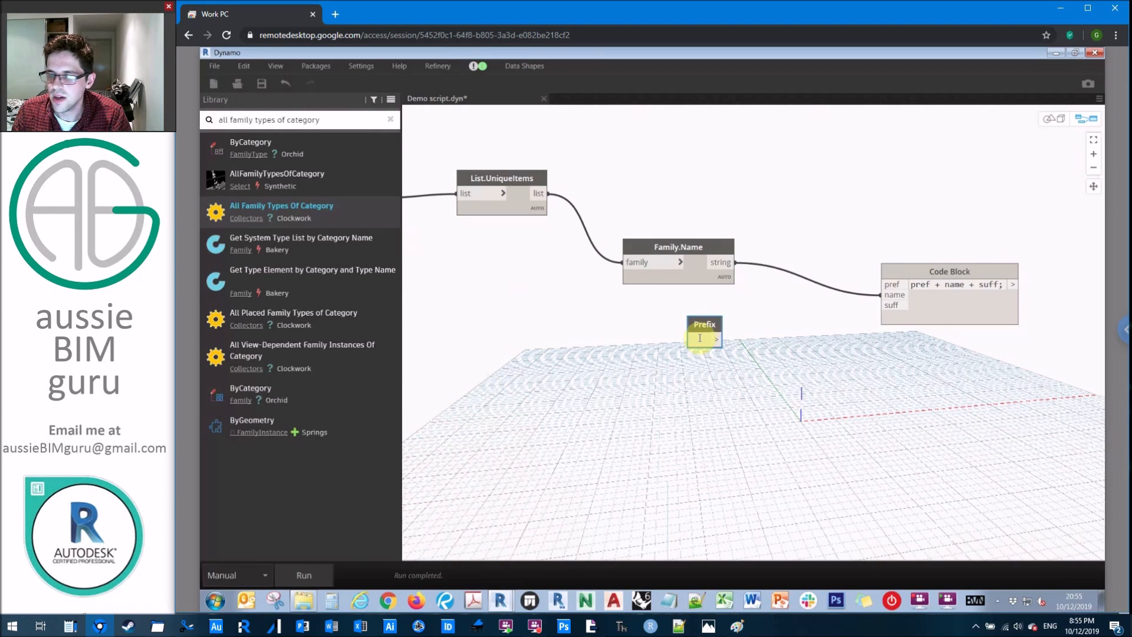
left_click(700, 338)
type("ABC")
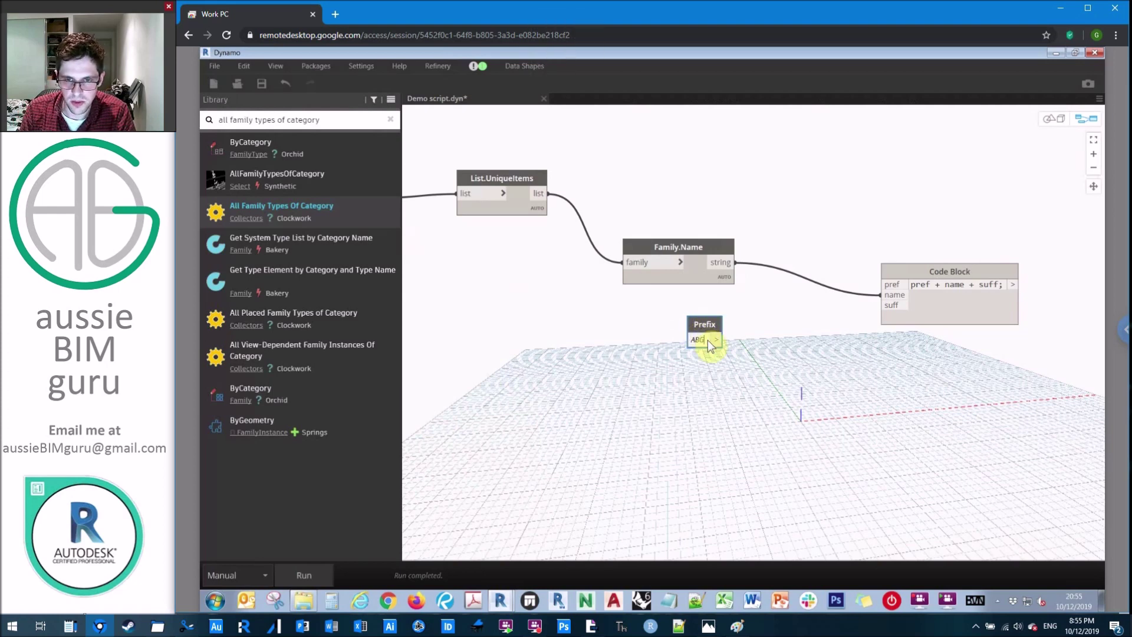
type("123")
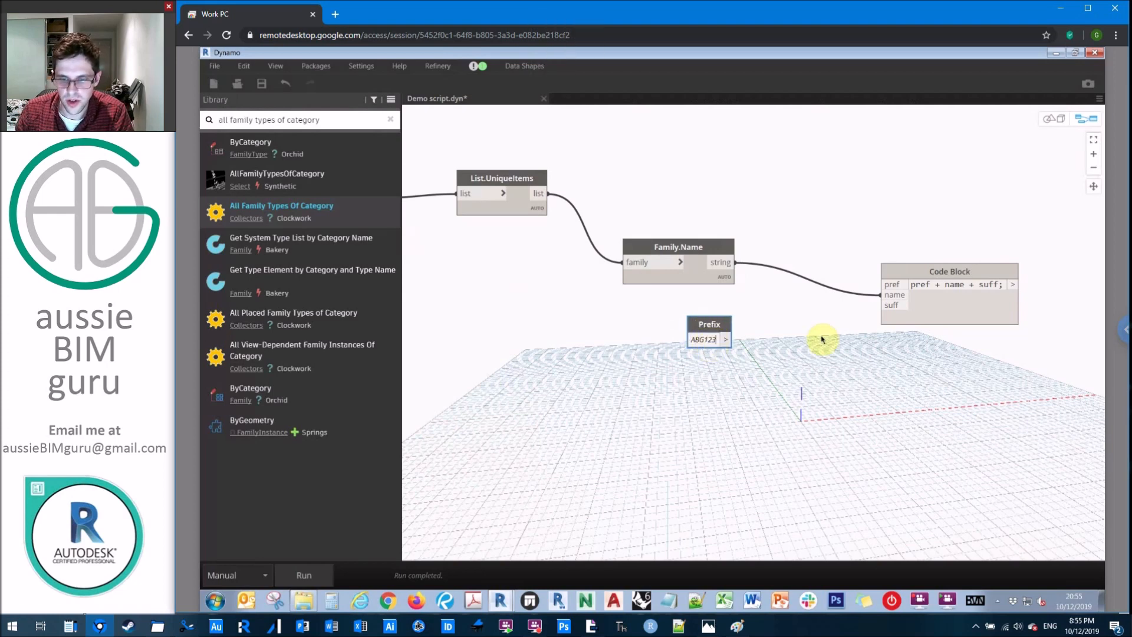
type("_")
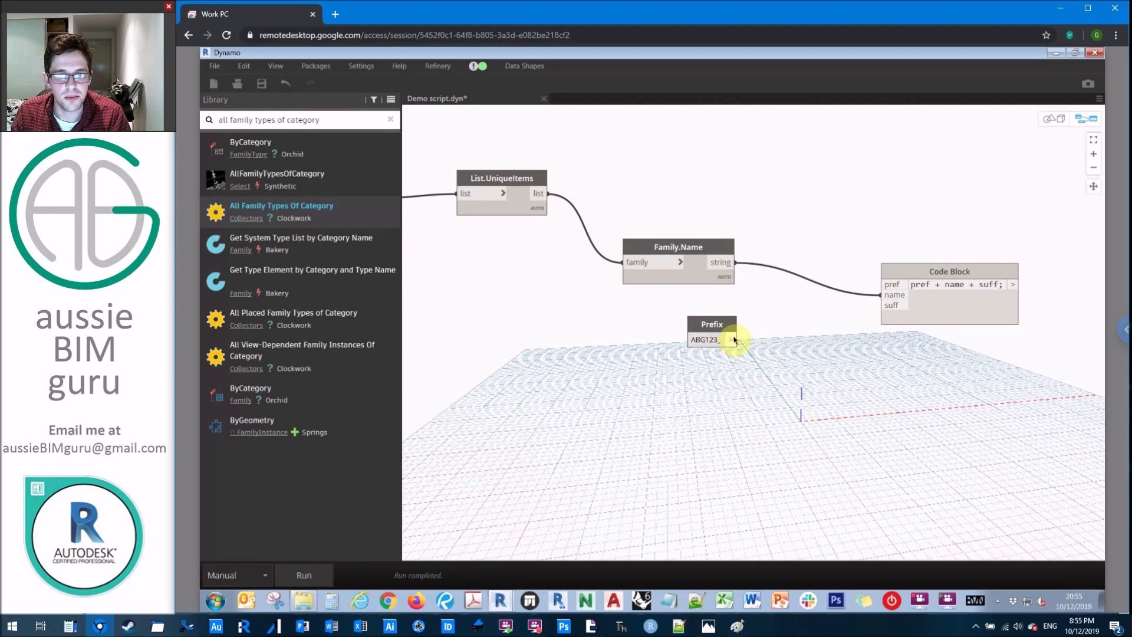
left_click_drag(735, 340, 885, 284)
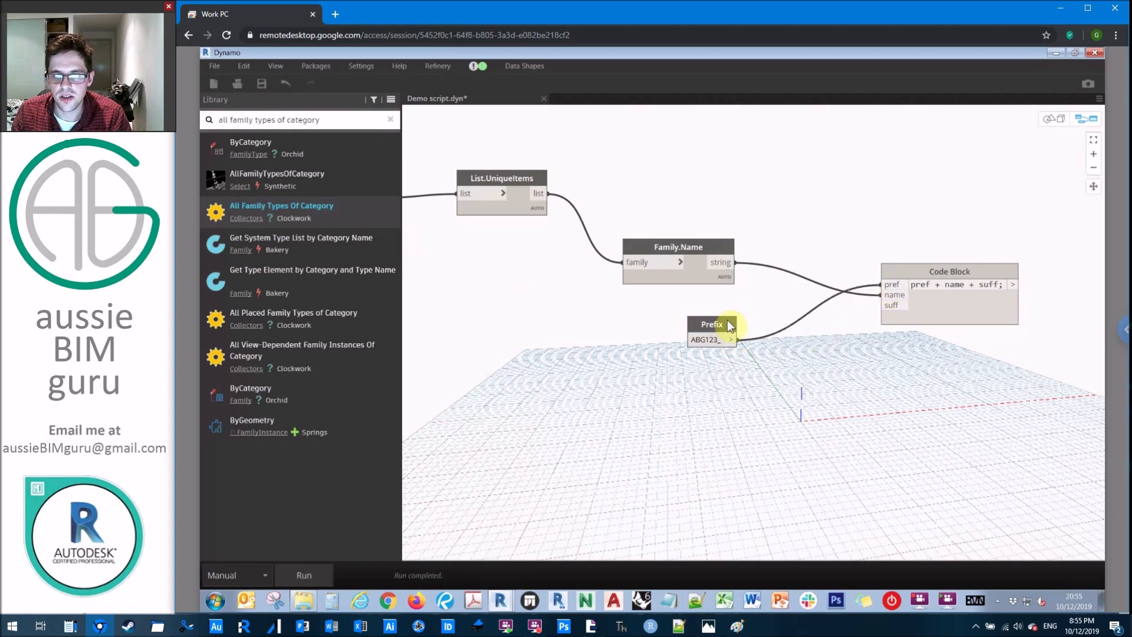
left_click_drag(729, 326, 725, 322)
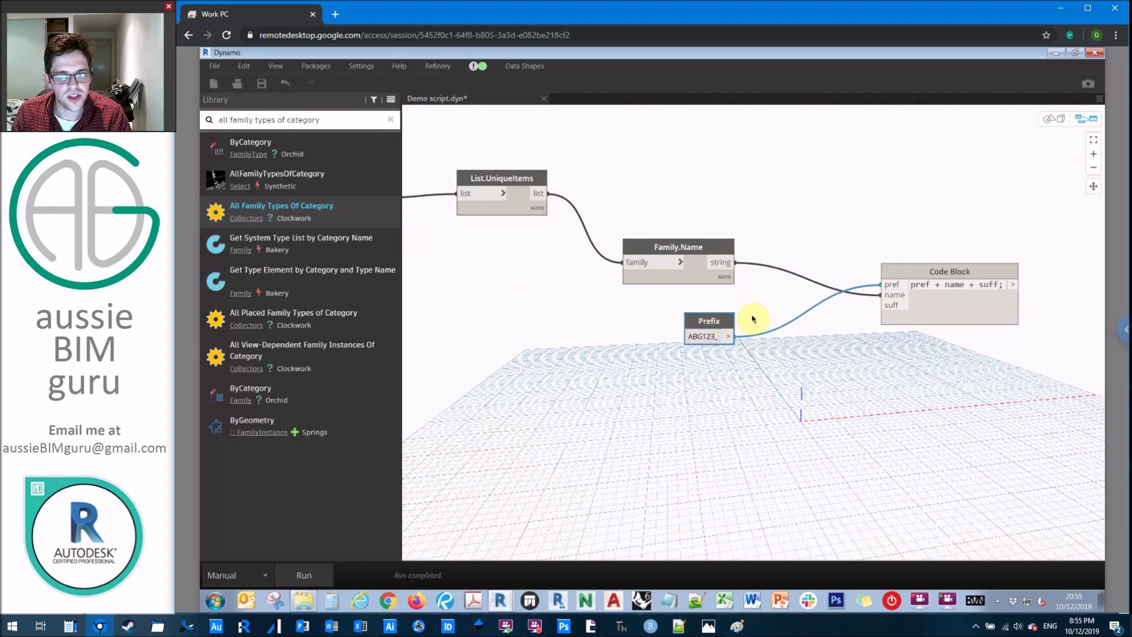
key("ctrl+v")
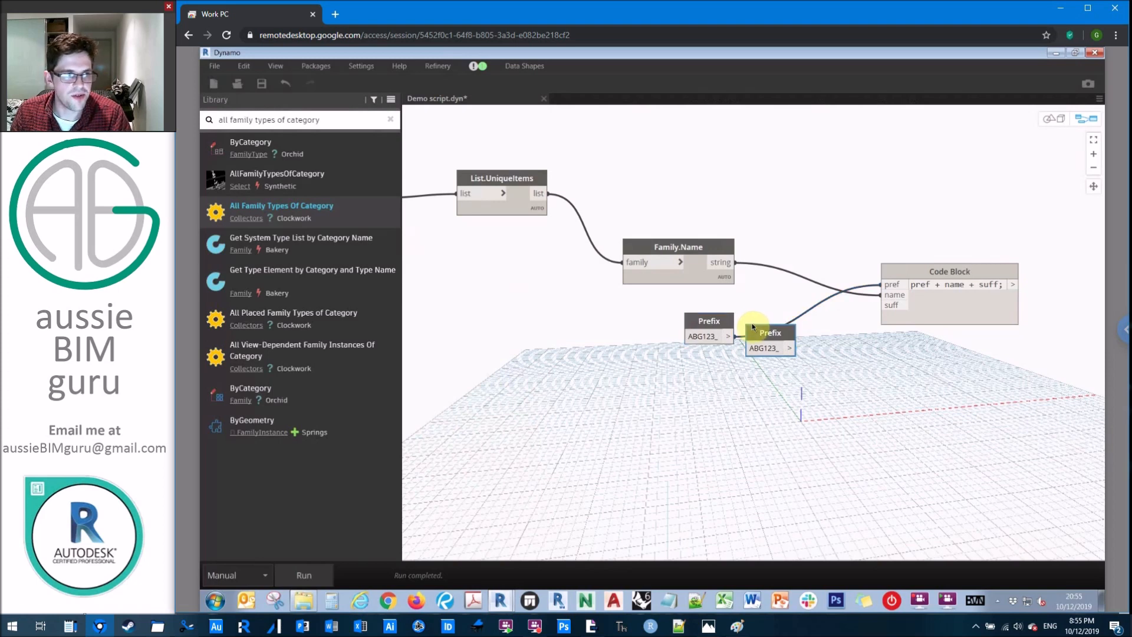
left_click_drag(762, 324, 710, 360)
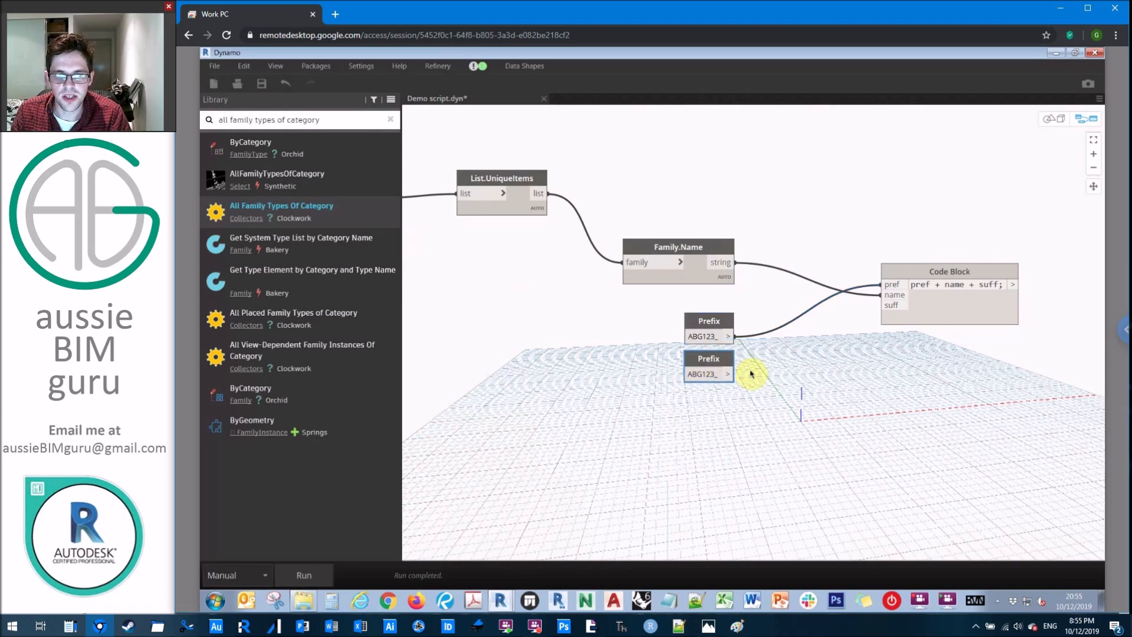
left_click(729, 375)
Wire the copy to suff, set its value to _R19, and preview names like ABG123_Dryer_Miele_7944_C_R19
left_click(885, 305)
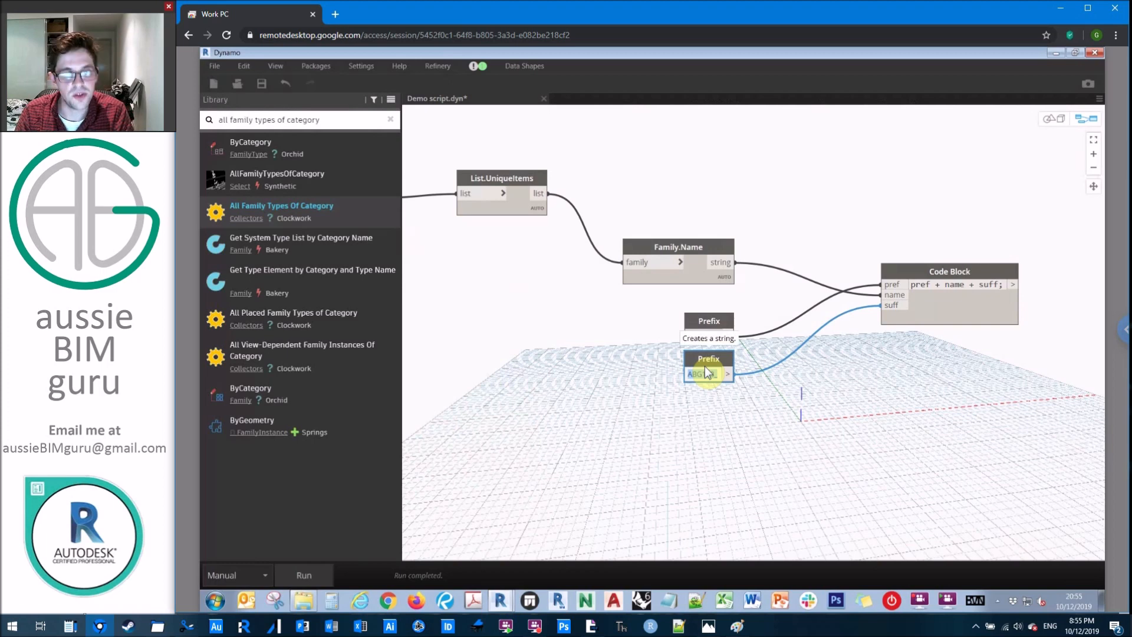
type("J")
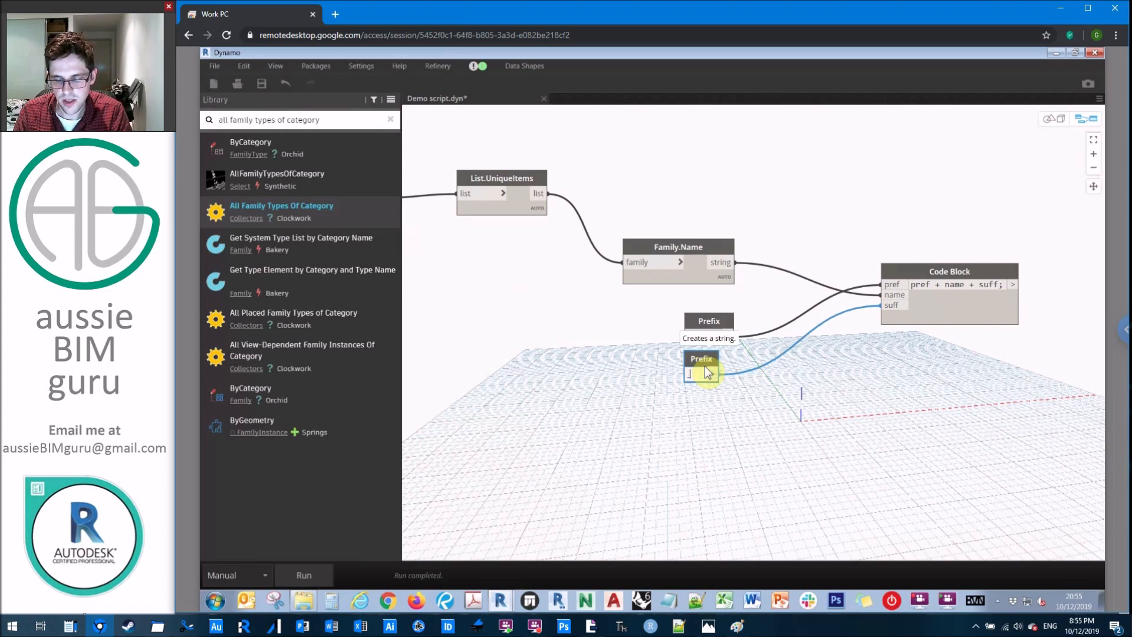
left_click(874, 382)
middle_click_drag(782, 358, 592, 347)
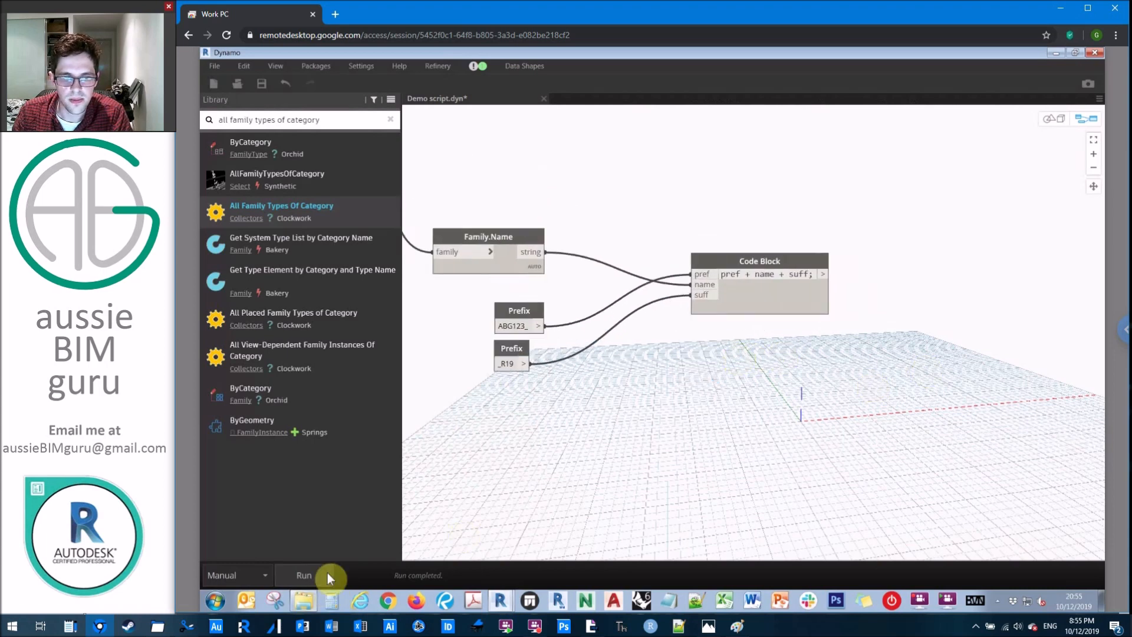
left_click(819, 325)
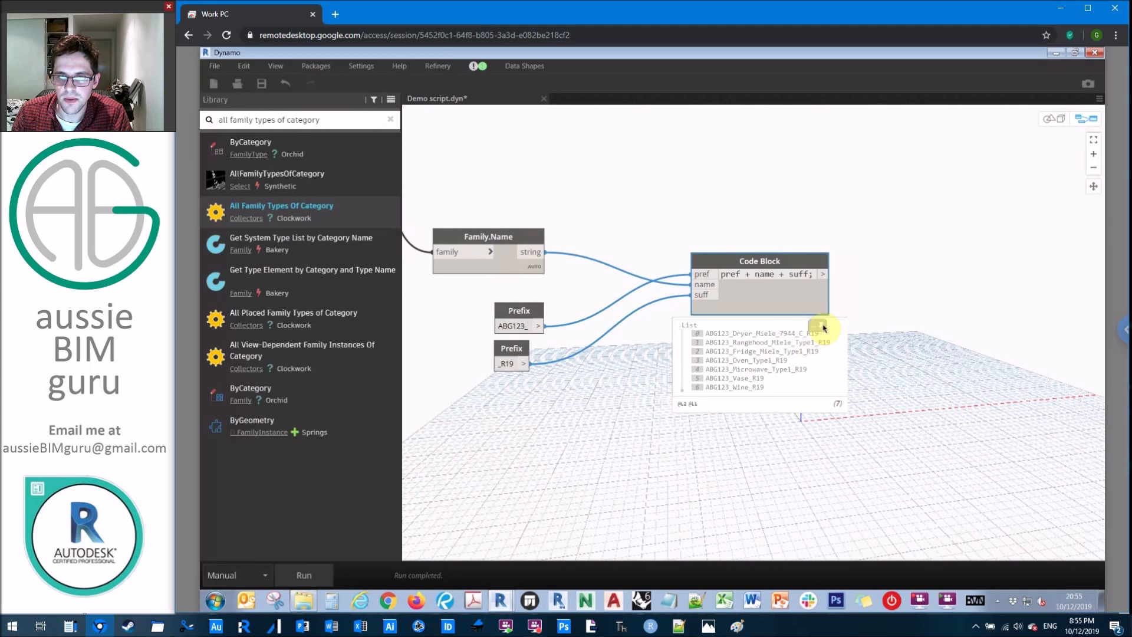
Add an Element.SetName node from the canvas search and position it at the upper right
left_click(824, 327)
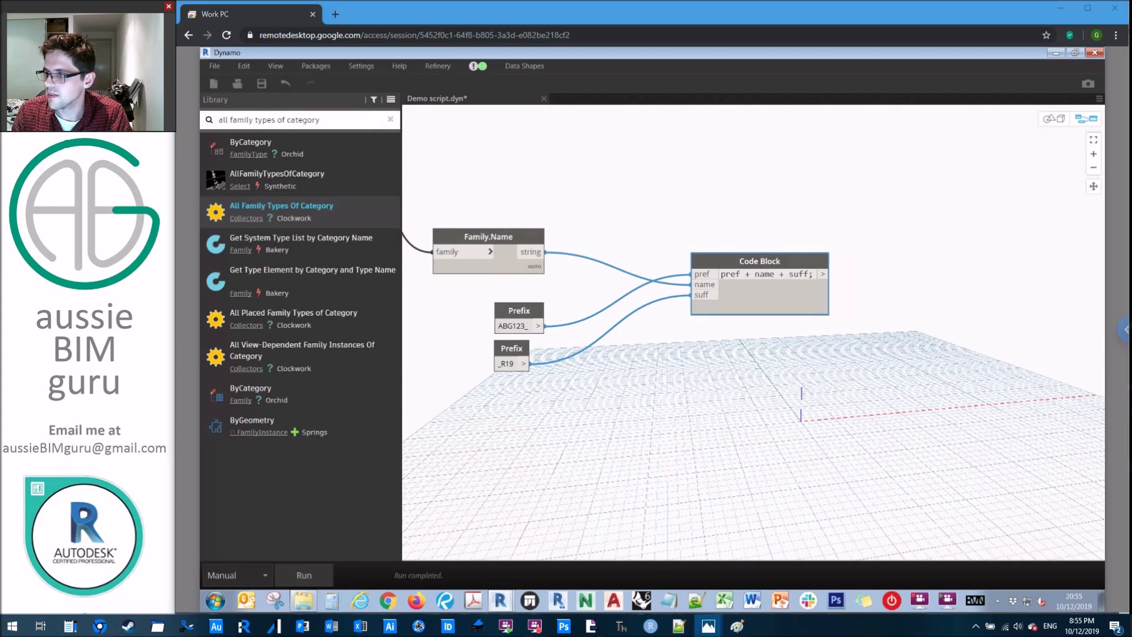
right_click(895, 235)
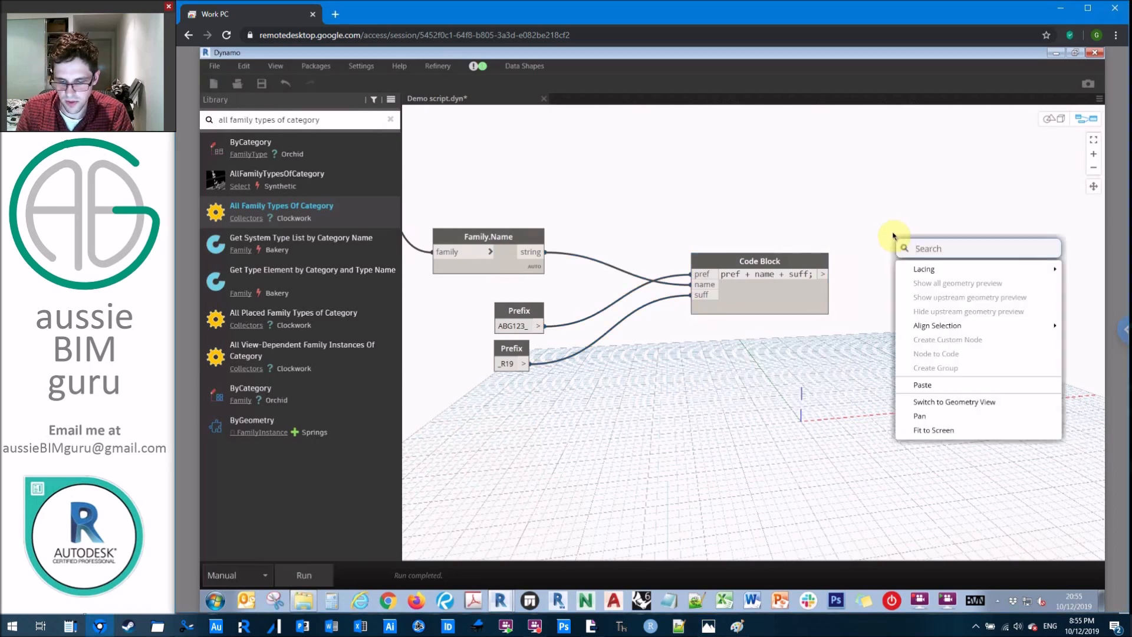
type("ELEMENT S")
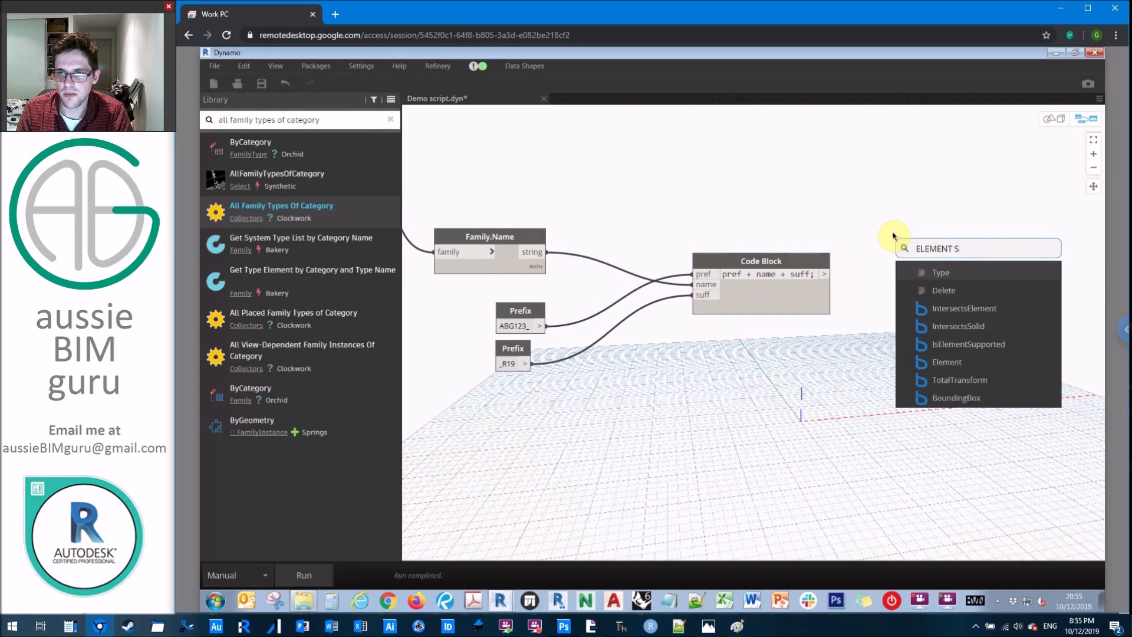
type("ET NAME")
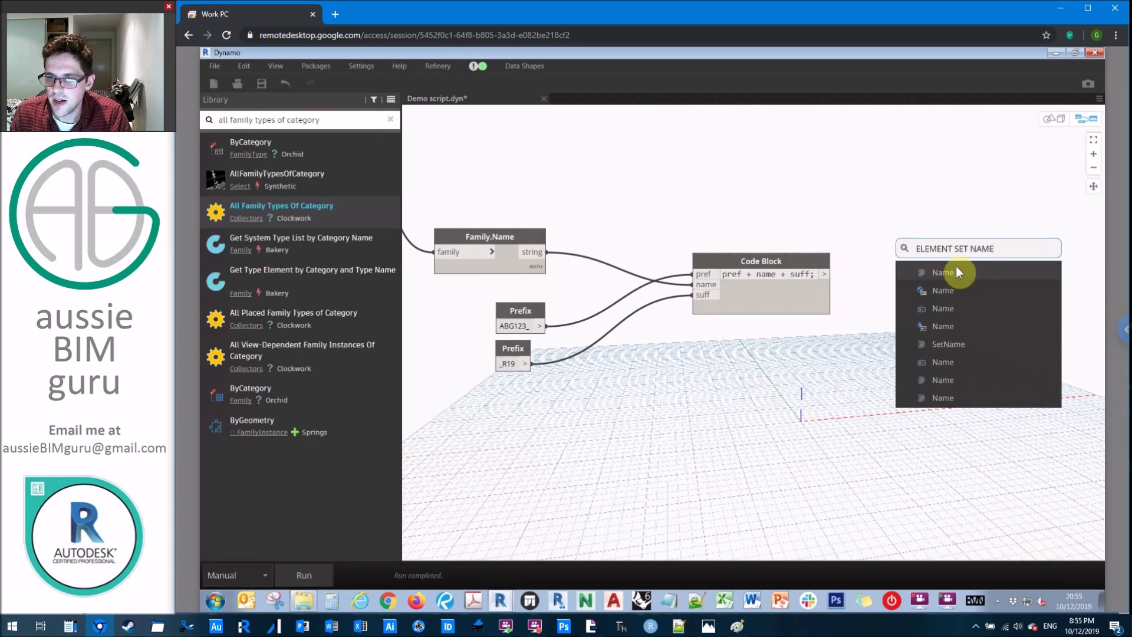
scroll(979, 287, "down", 3)
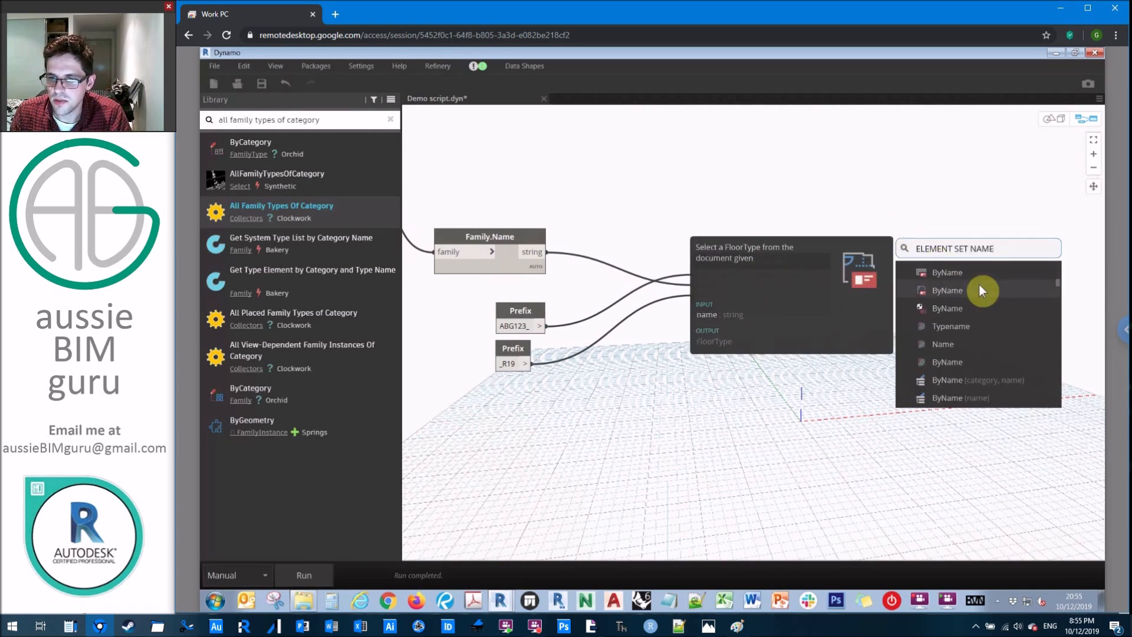
scroll(979, 281, "down", 2)
scroll(978, 278, "down", 3)
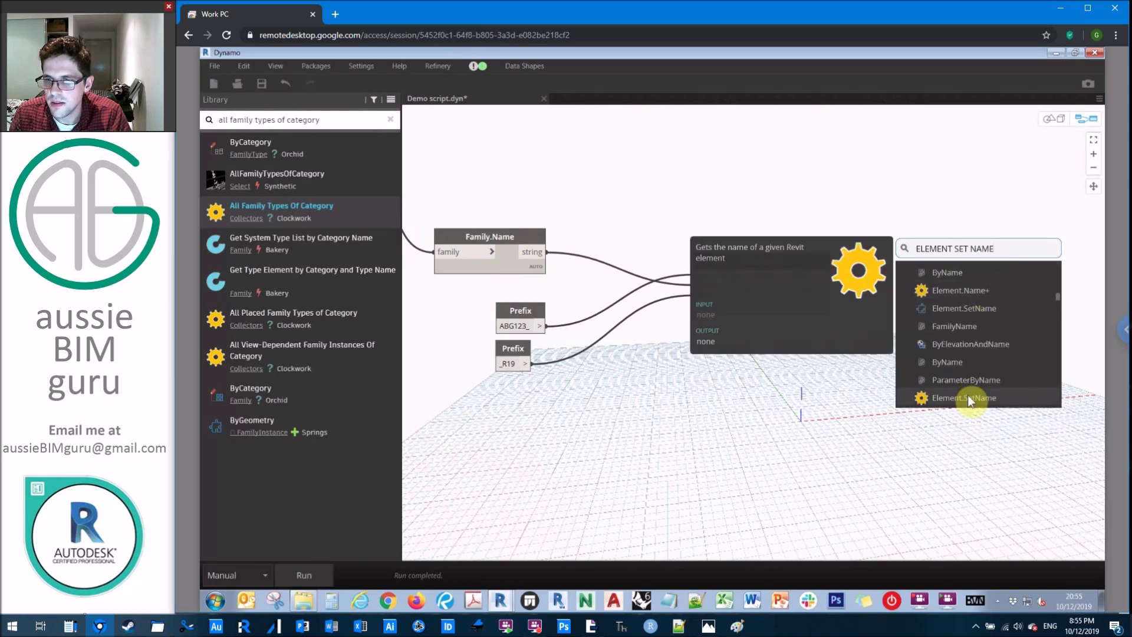
left_click(964, 397)
left_click_drag(979, 406, 960, 182)
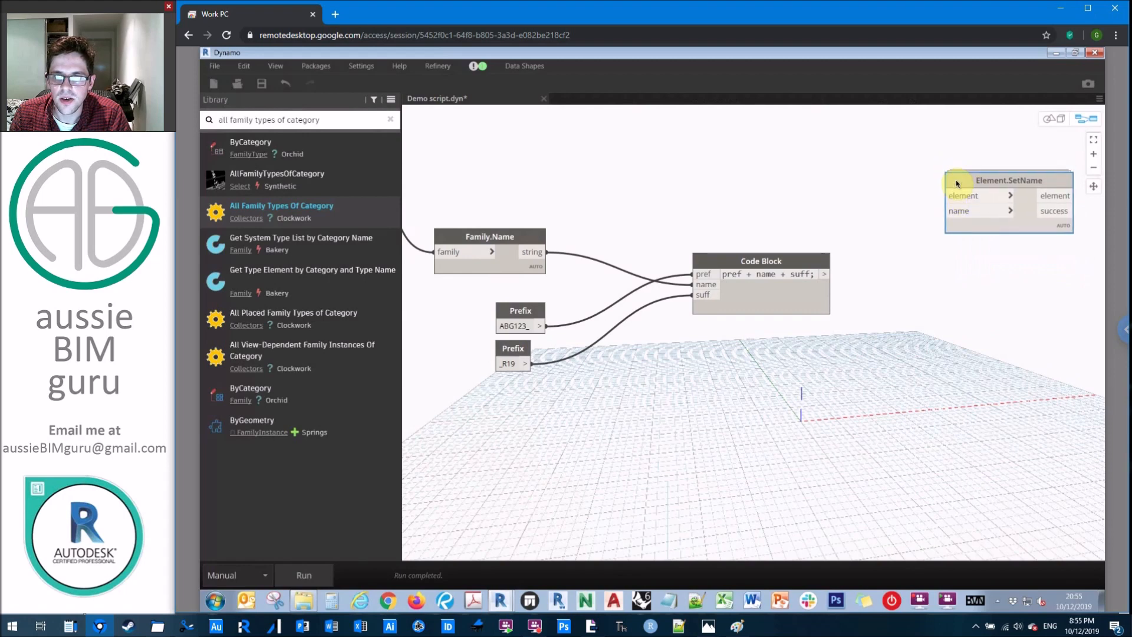
scroll(734, 183, "down", 1)
Wire List.UniqueItems into element and the Code Block's combined names into name, then run the graph
left_click_drag(733, 183, 815, 179)
left_click(528, 180)
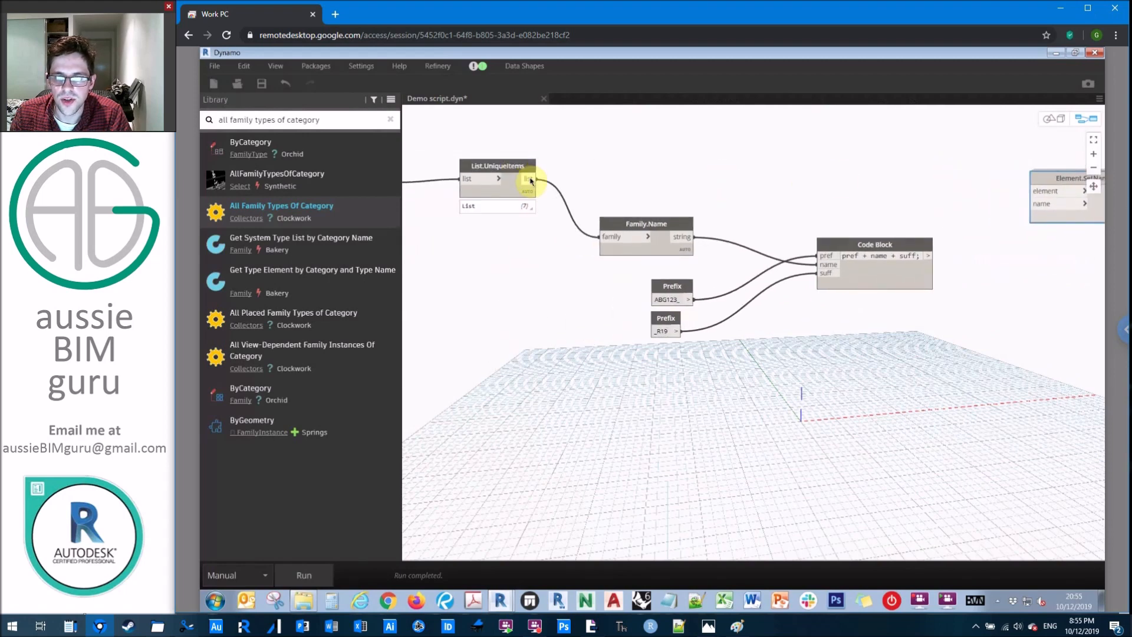
left_click(1027, 191)
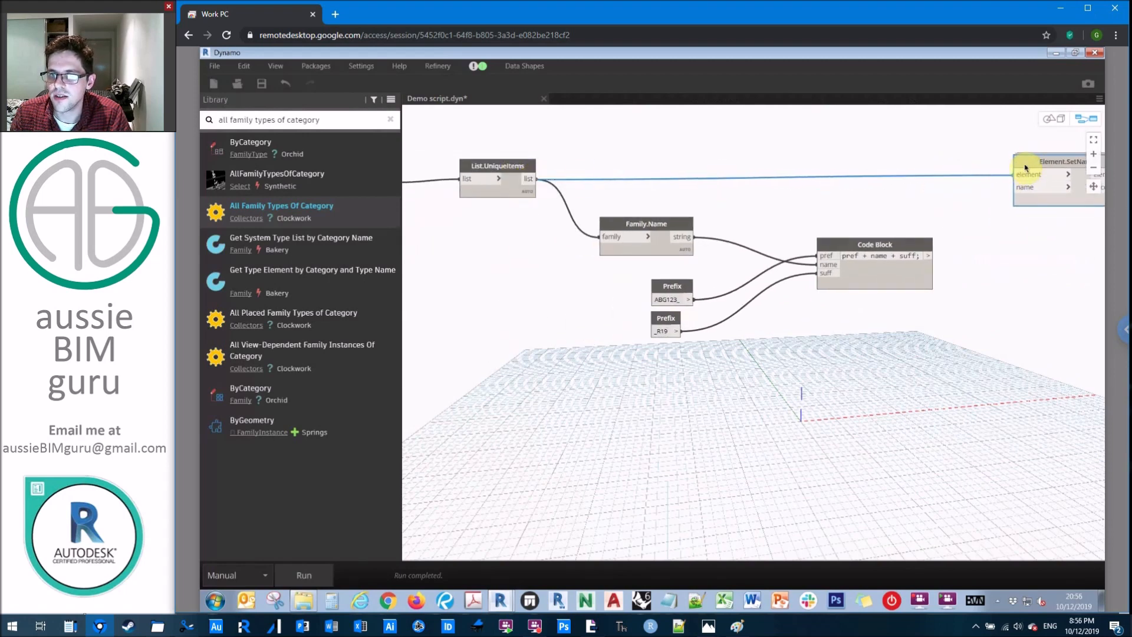
left_click(928, 255)
left_click(1023, 191)
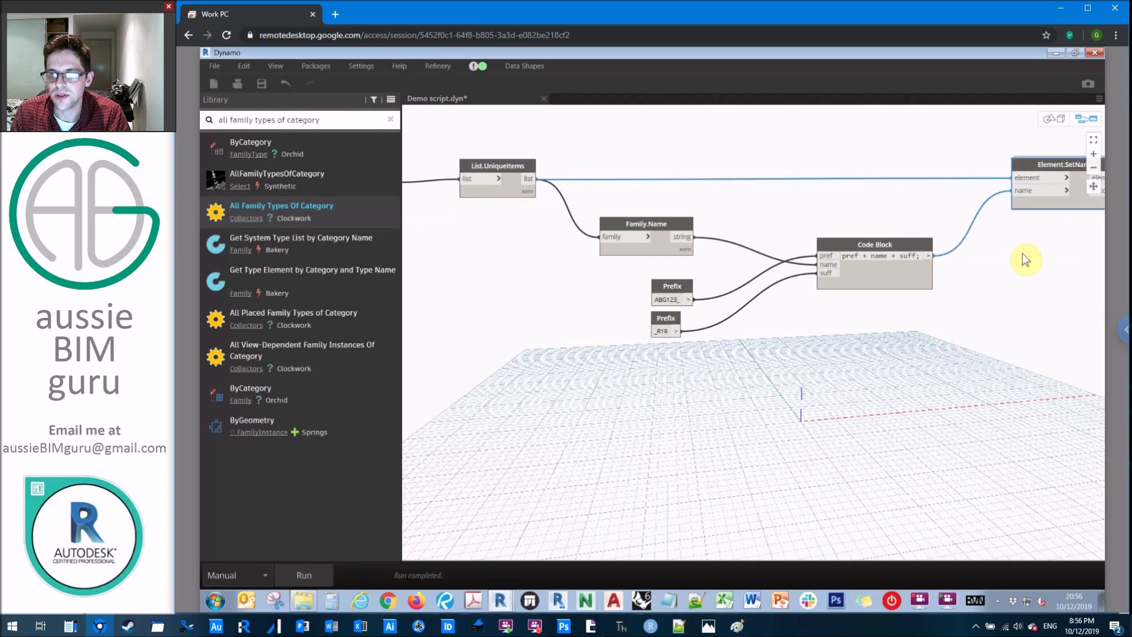
left_click_drag(743, 291, 619, 292)
left_click_drag(750, 288, 673, 301)
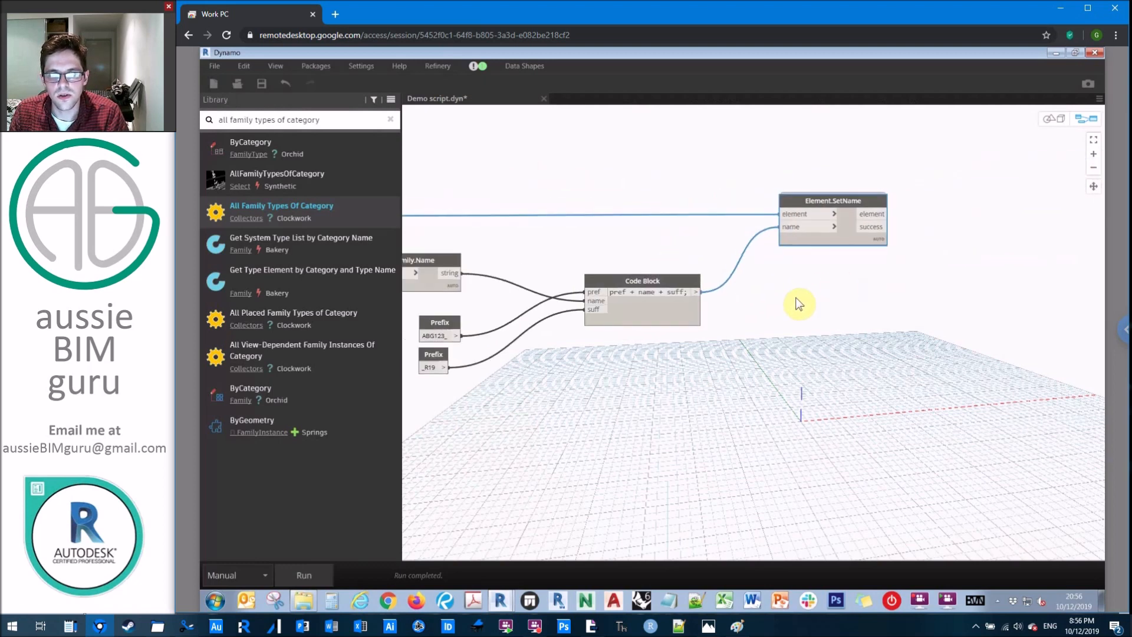
left_click(309, 576)
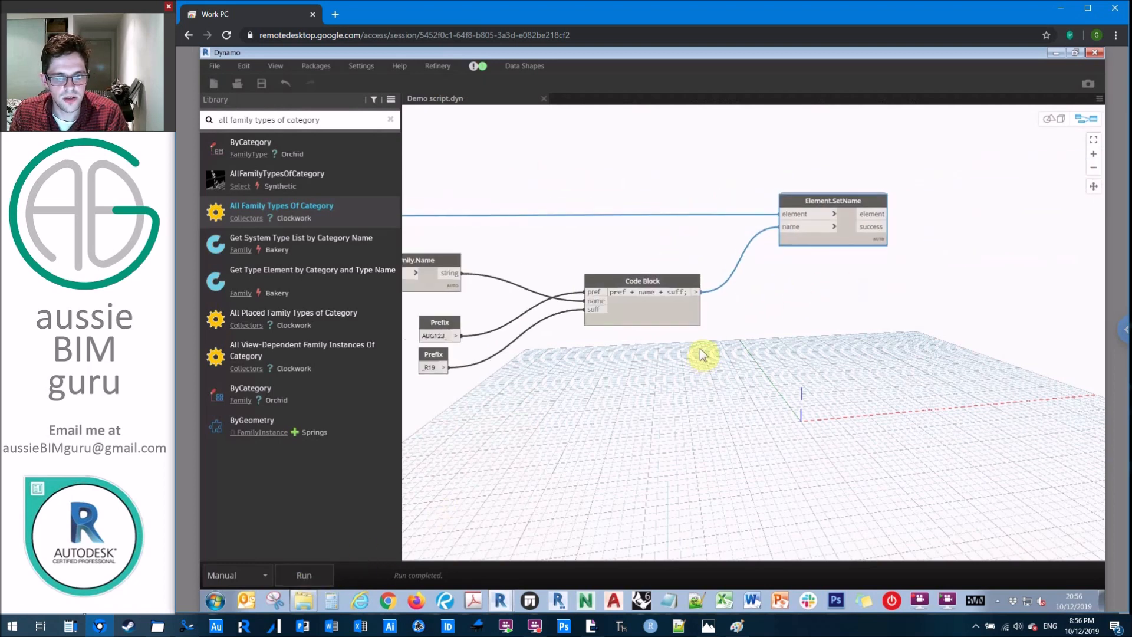
Review the renamed ABG123_..._R19 Specialty Equipment families in Revit and show the Method 2, Replace Prefix slide
left_click(1051, 55)
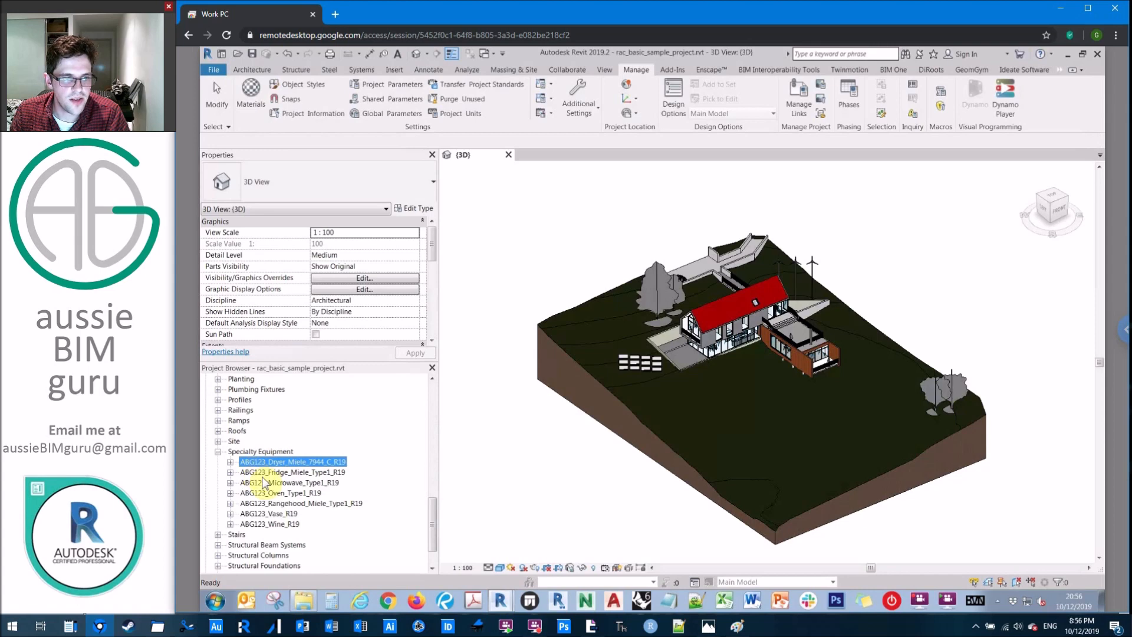
left_click(281, 493)
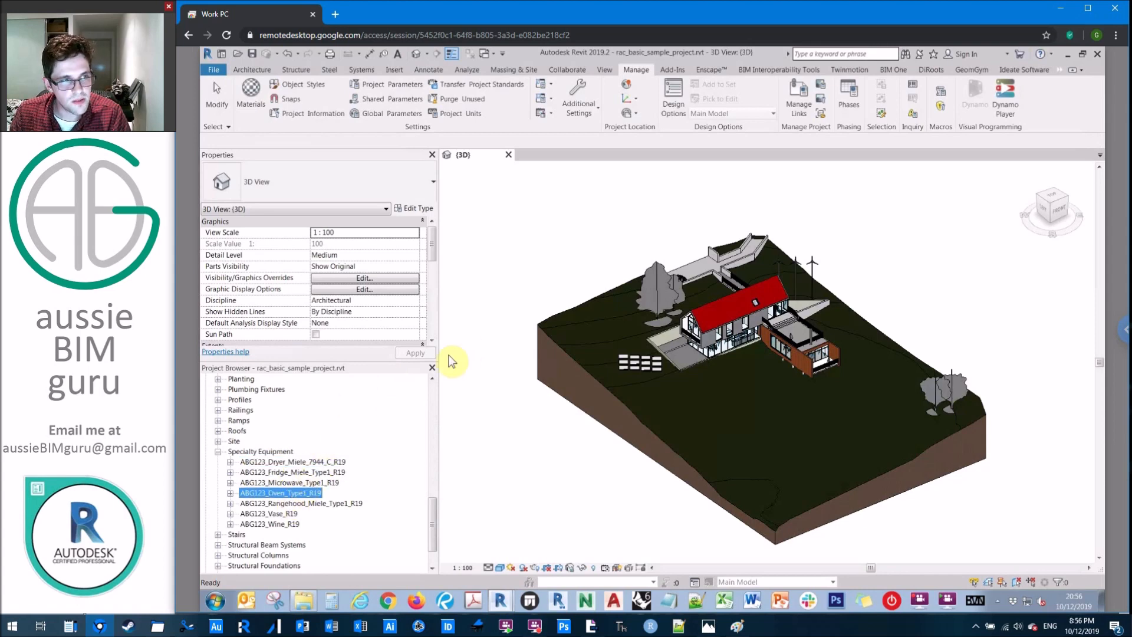
left_click(590, 626)
scroll(601, 328, "down", 1)
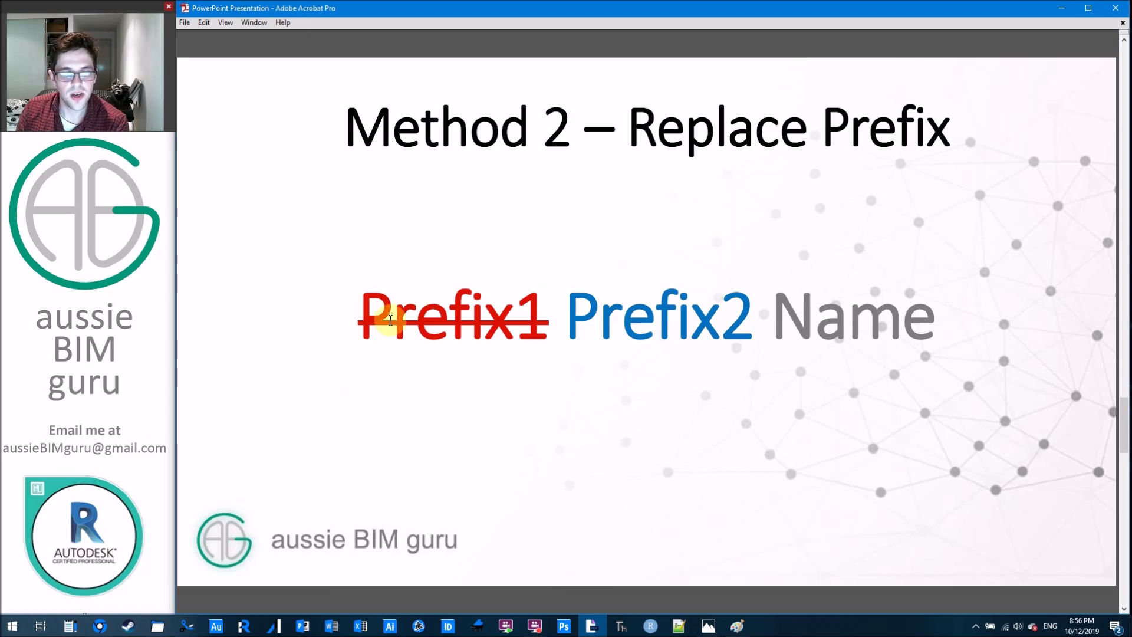
left_click(97, 627)
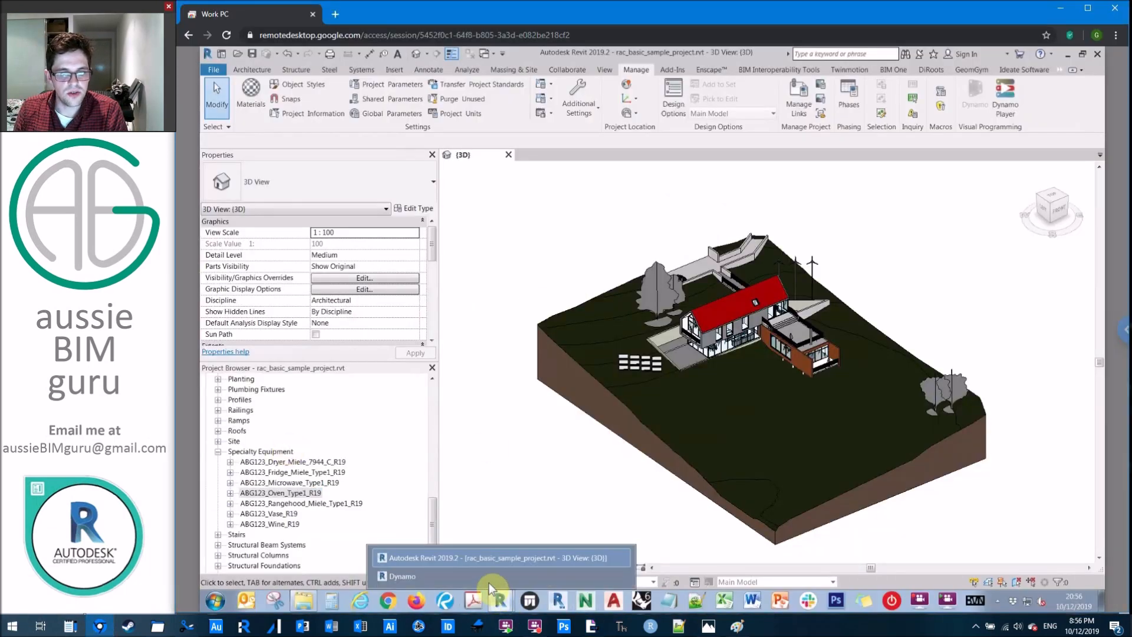
Delete both Prefix string nodes and the joining Code Block from the Dynamo graph
left_click(548, 566)
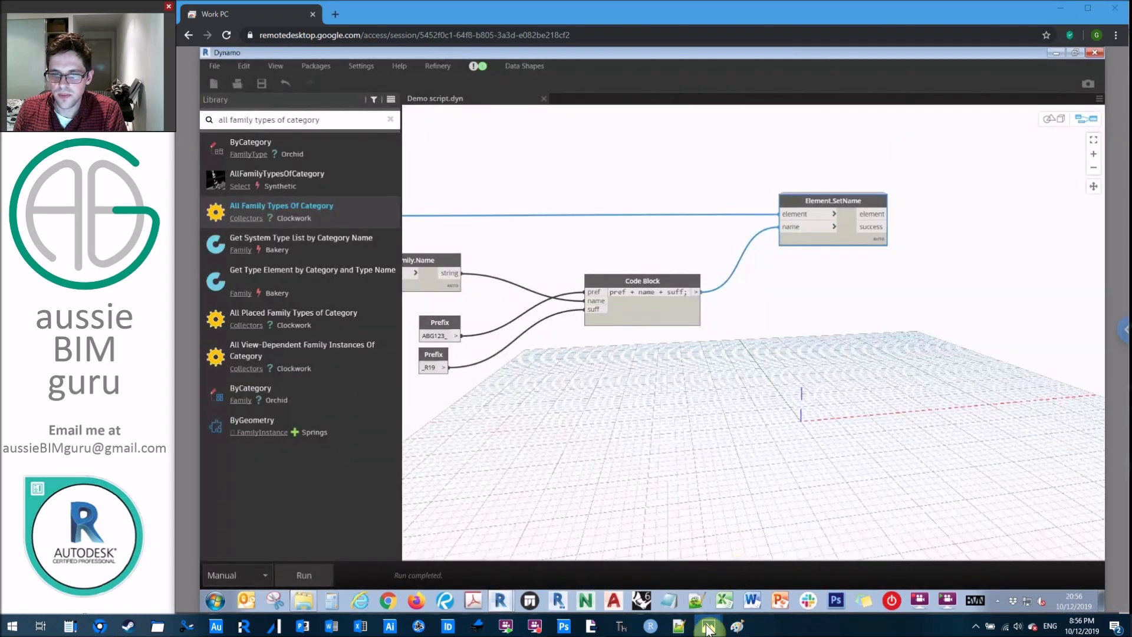
left_click(735, 566)
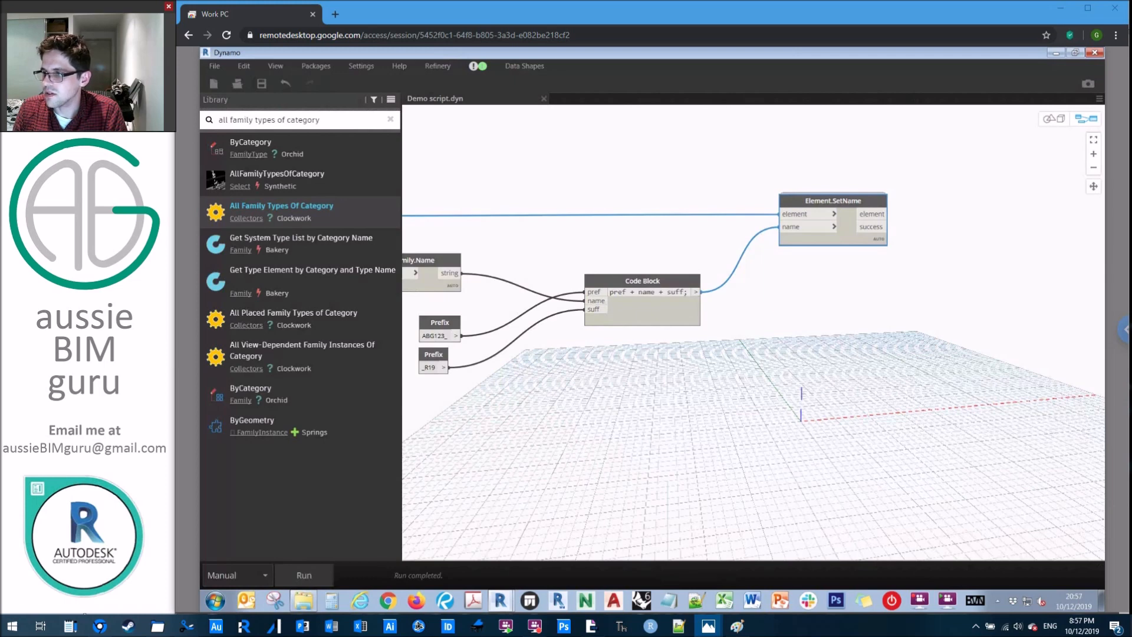
left_click(581, 434)
middle_click_drag(557, 434, 797, 430)
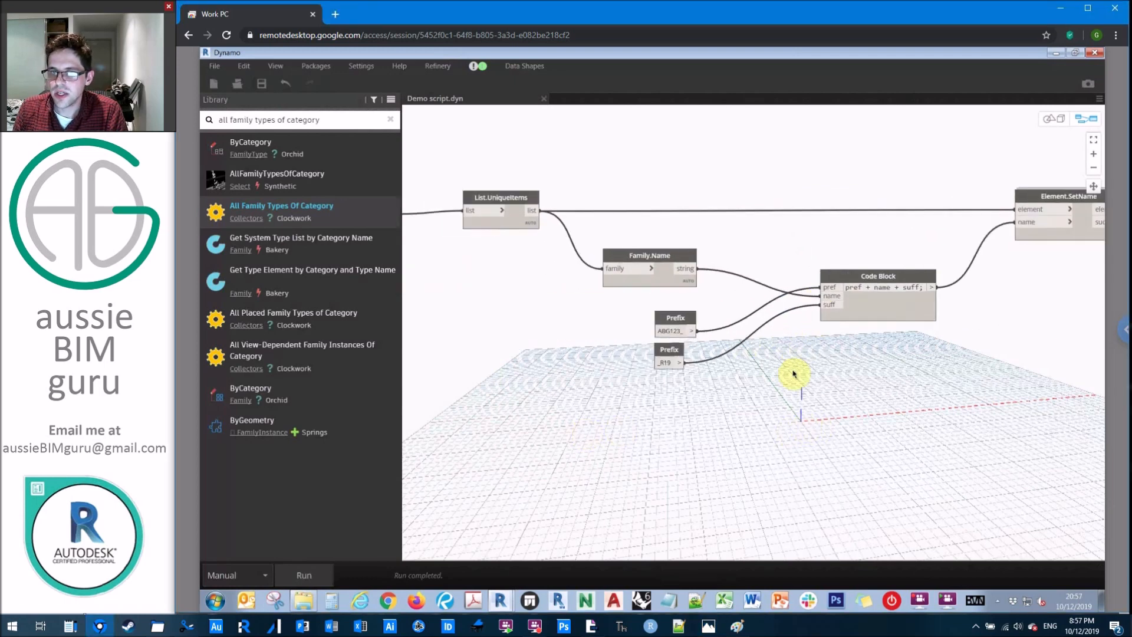
key("Delete")
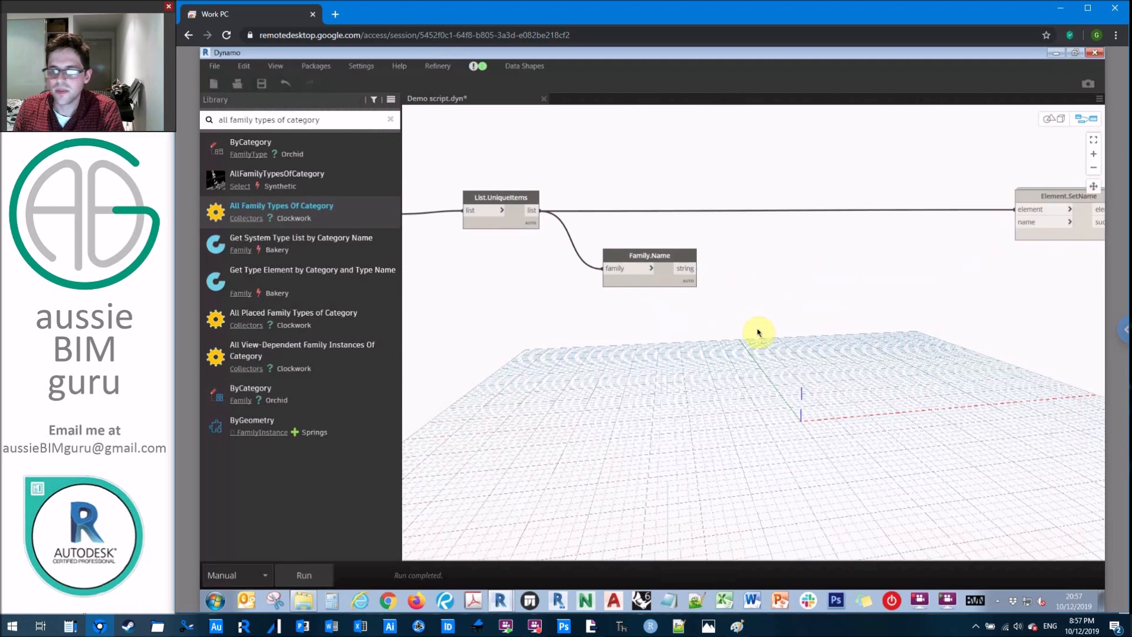
Pan back along the graph to the category and family type nodes, then return to Revit
middle_click_drag(761, 332, 965, 345)
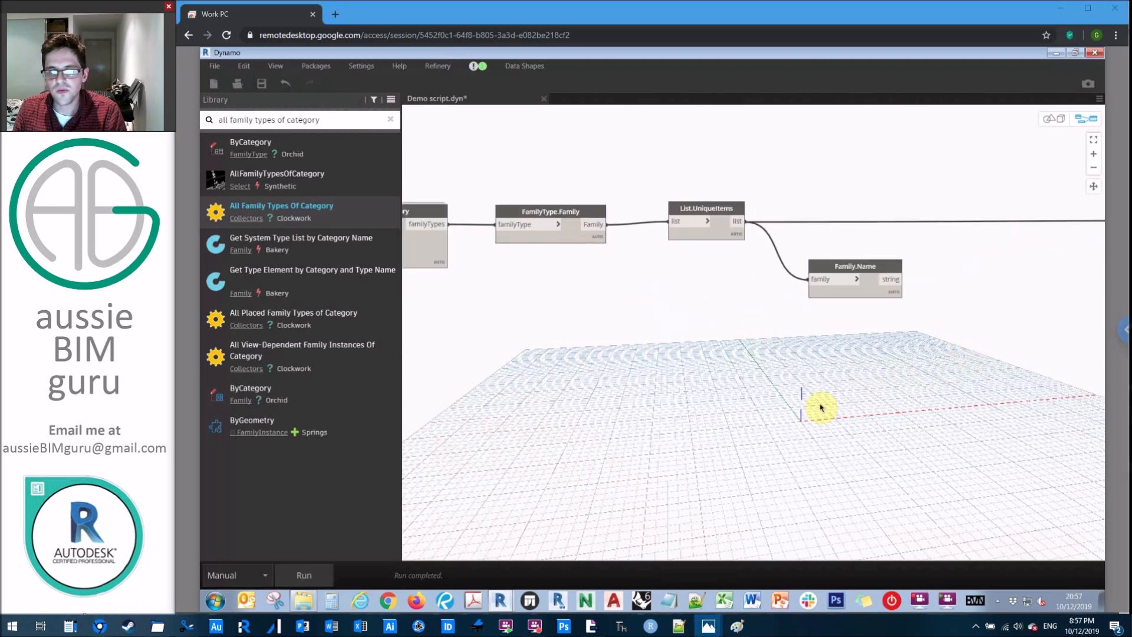
middle_click_drag(611, 355, 890, 363)
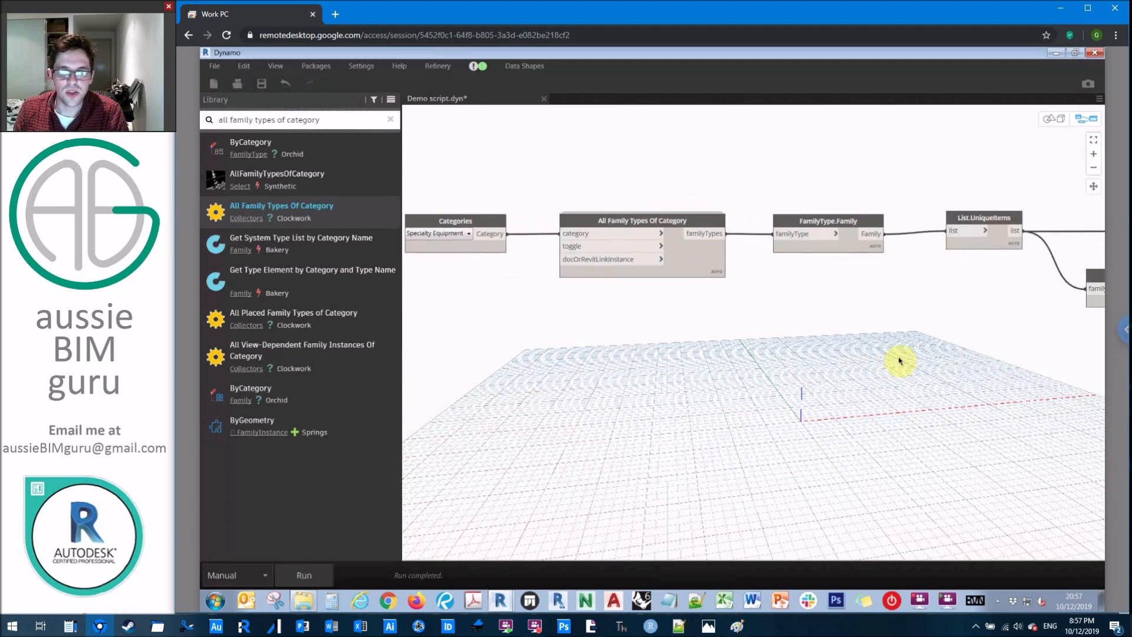
middle_click_drag(900, 360, 708, 354)
left_click(1052, 58)
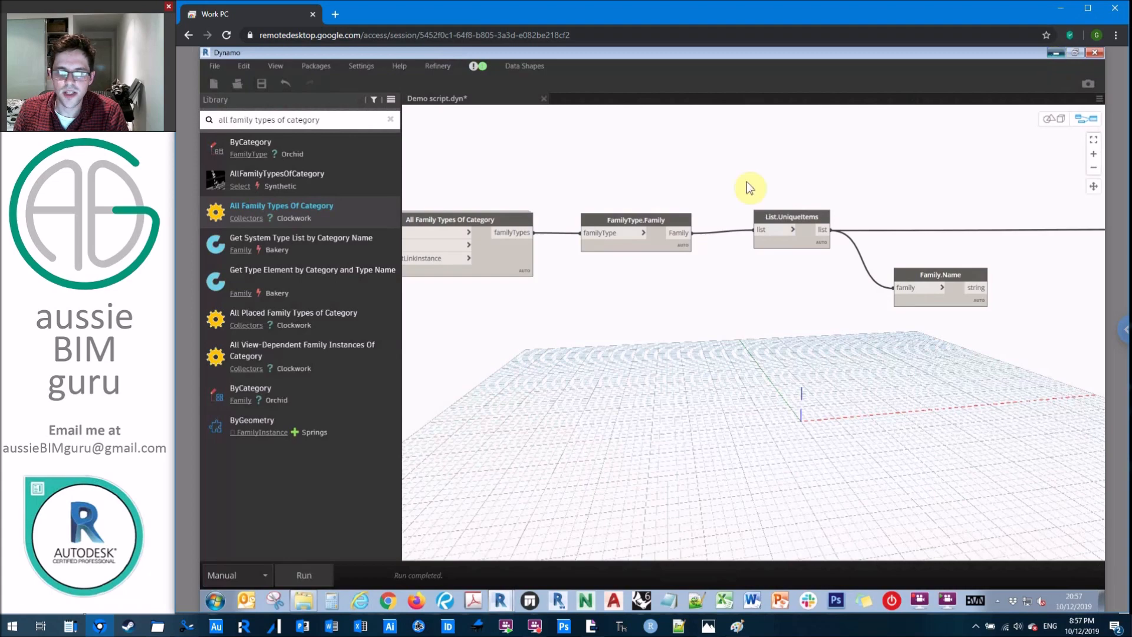
Rename ABG123_Oven_Type1_R19 in the Project Browser to Oven_Type1_R19 by removing the prefix
left_click(266, 493)
right_click(266, 493)
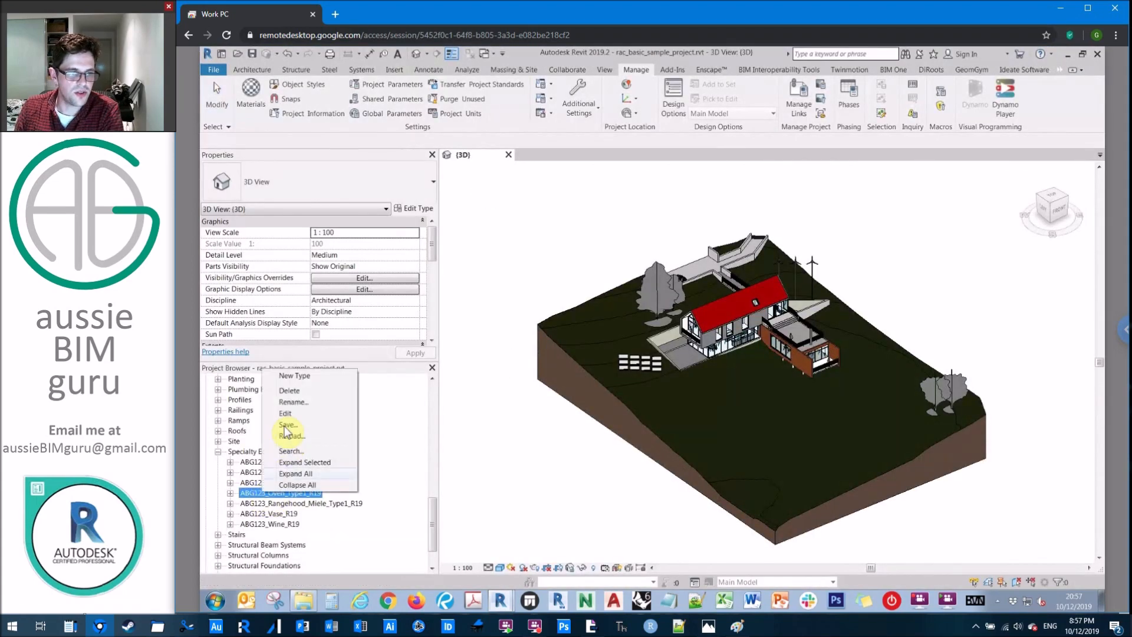
left_click(297, 409)
left_click(269, 494)
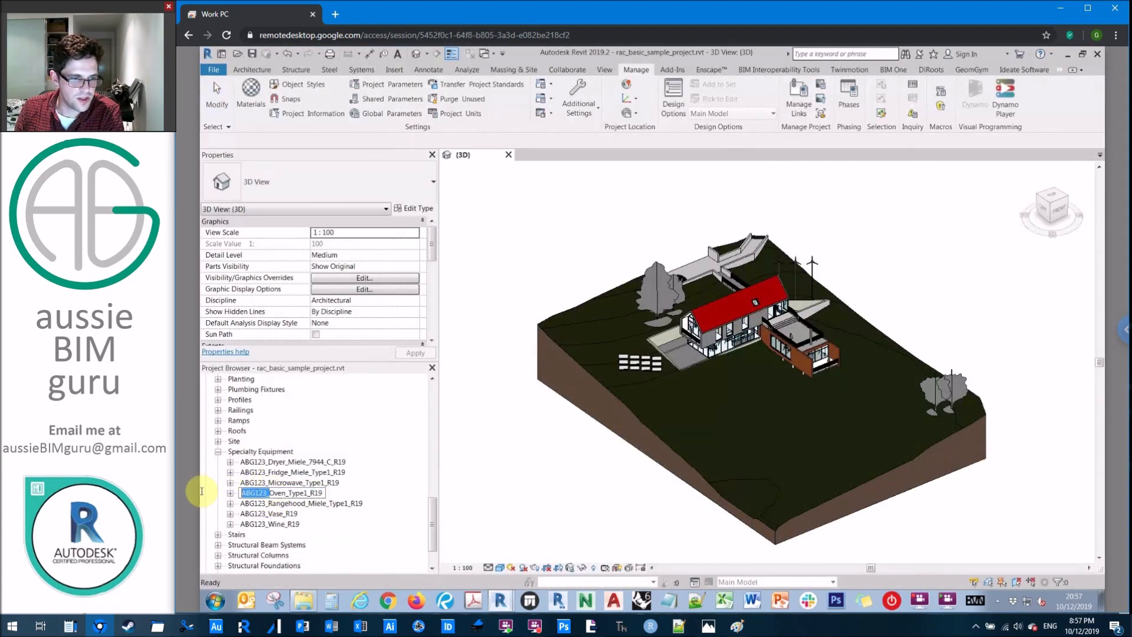
key("BackSpace")
key("BackSpace")
key("BackSpace")
key("Return")
Rename ABG123_Vase_R19 to Vase_R19 the same way, then return to Dynamo
left_click(268, 503)
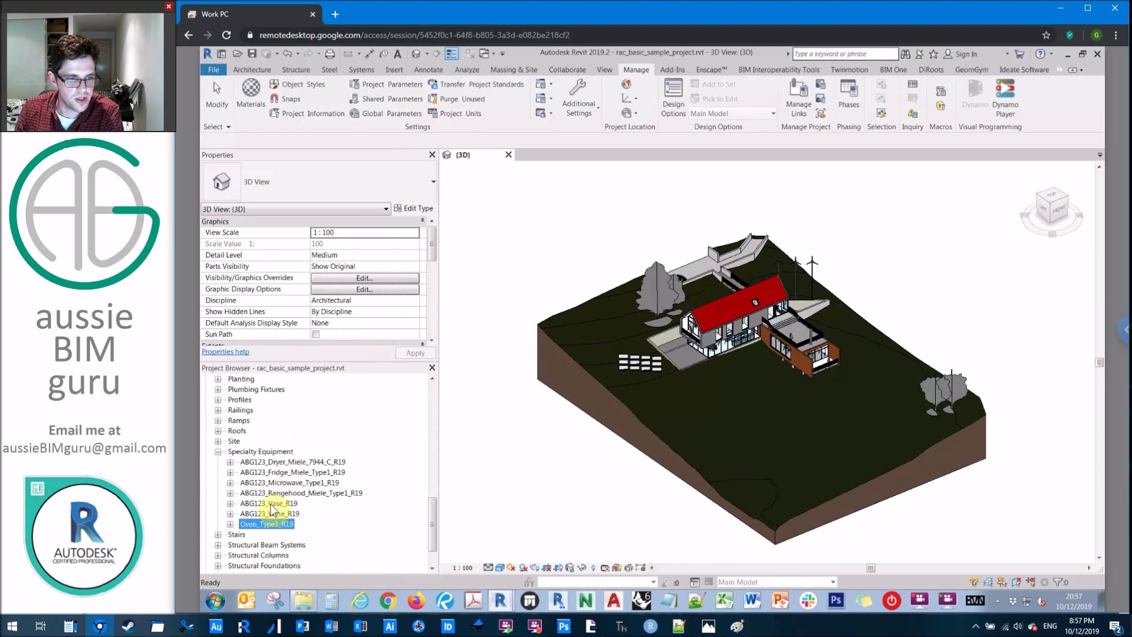
right_click(268, 503)
left_click(300, 413)
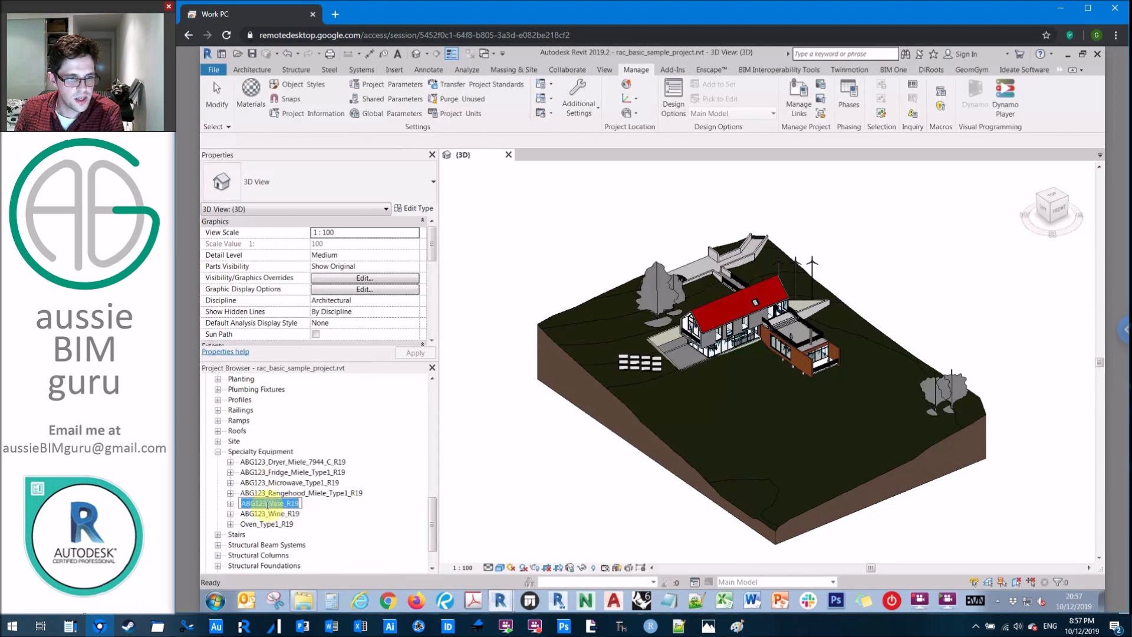
left_click_drag(241, 503, 269, 502)
key("BackSpace")
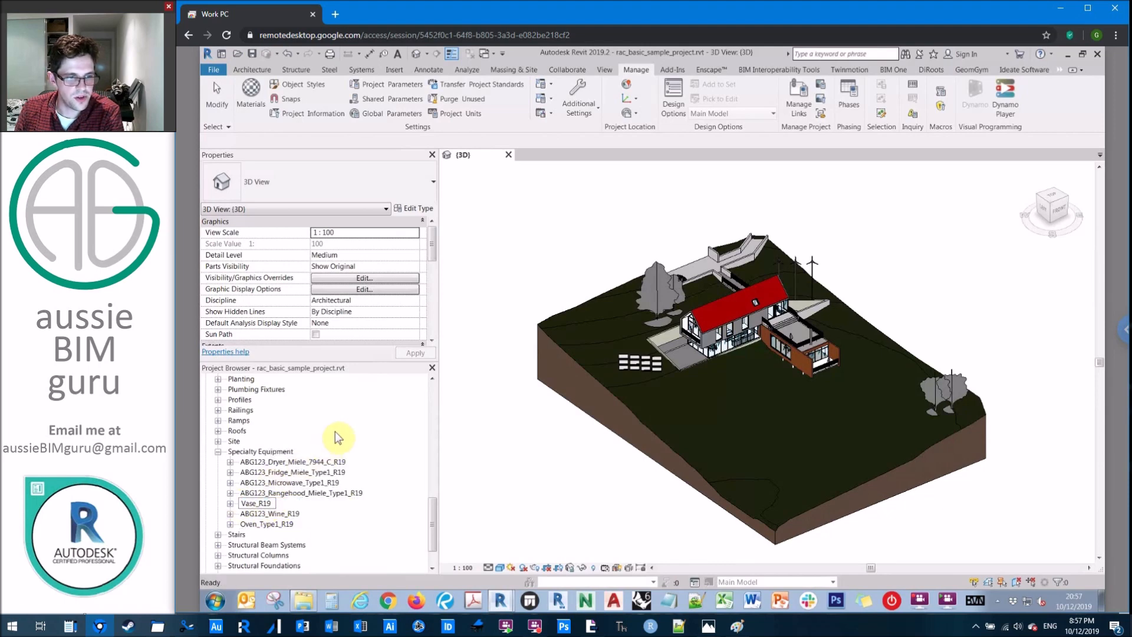
key("Return")
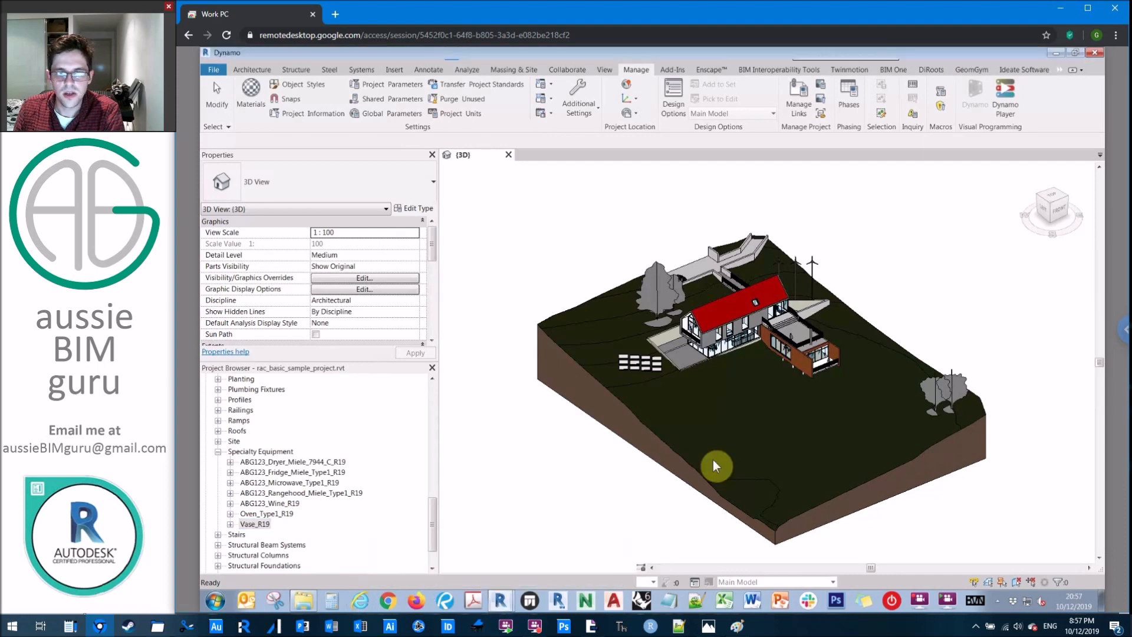
mouse_move(501, 601)
left_click(497, 576)
Remove the wire feeding the family list into Element.SetName's element input
middle_click_drag(641, 185, 549, 199)
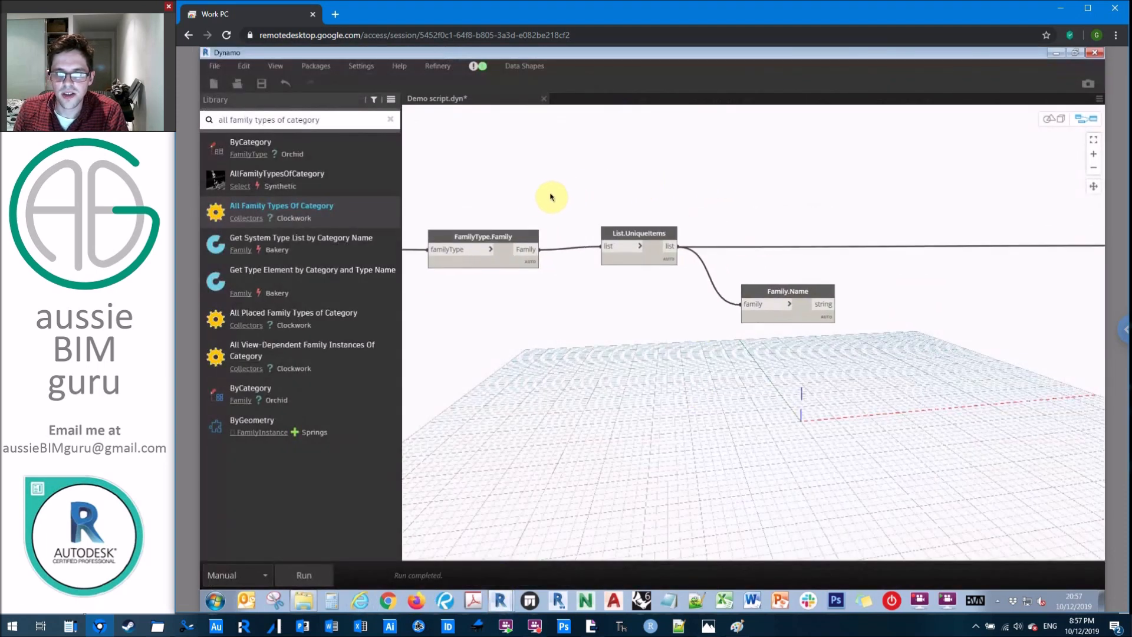
middle_click_drag(792, 274, 638, 279)
scroll(639, 279, "down", 1)
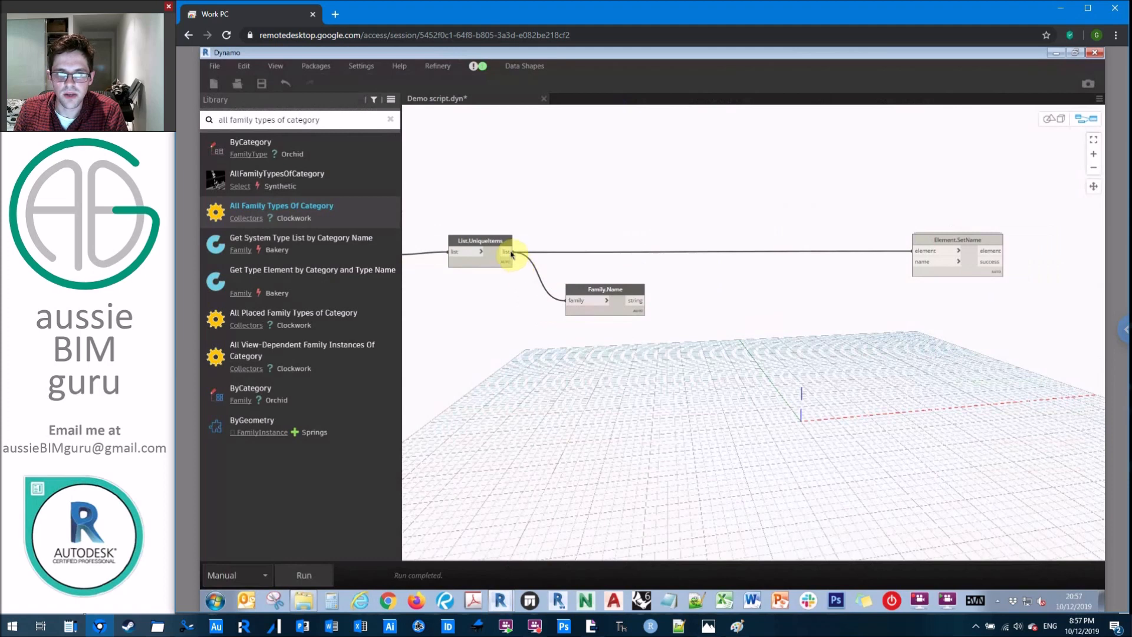
left_click(935, 240)
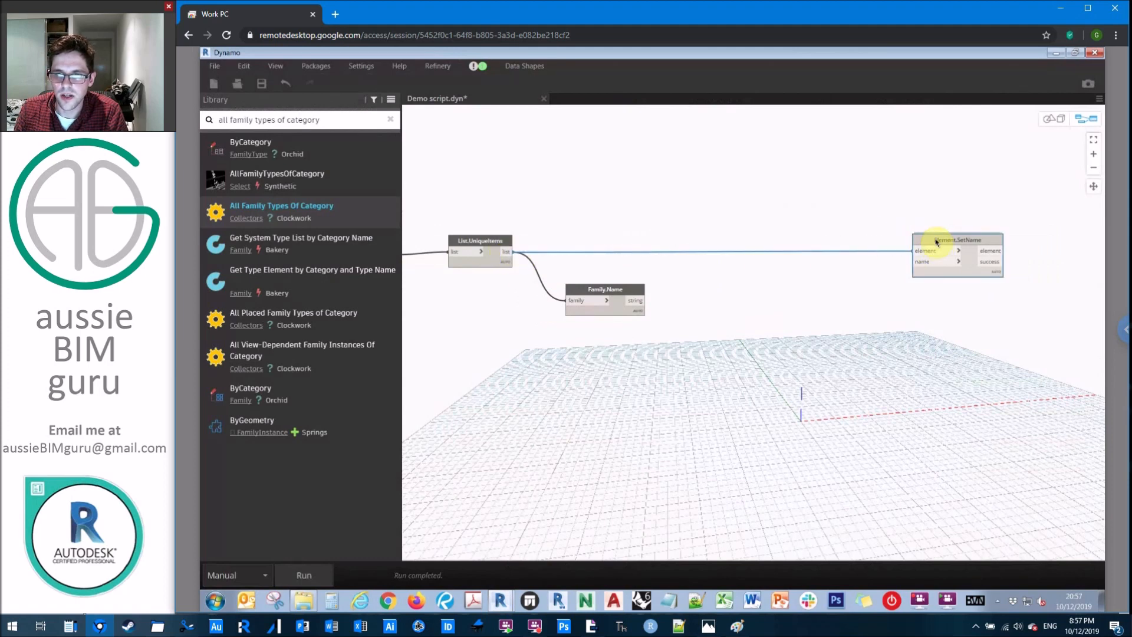
right_click(935, 240)
left_click(969, 319)
left_click(920, 250)
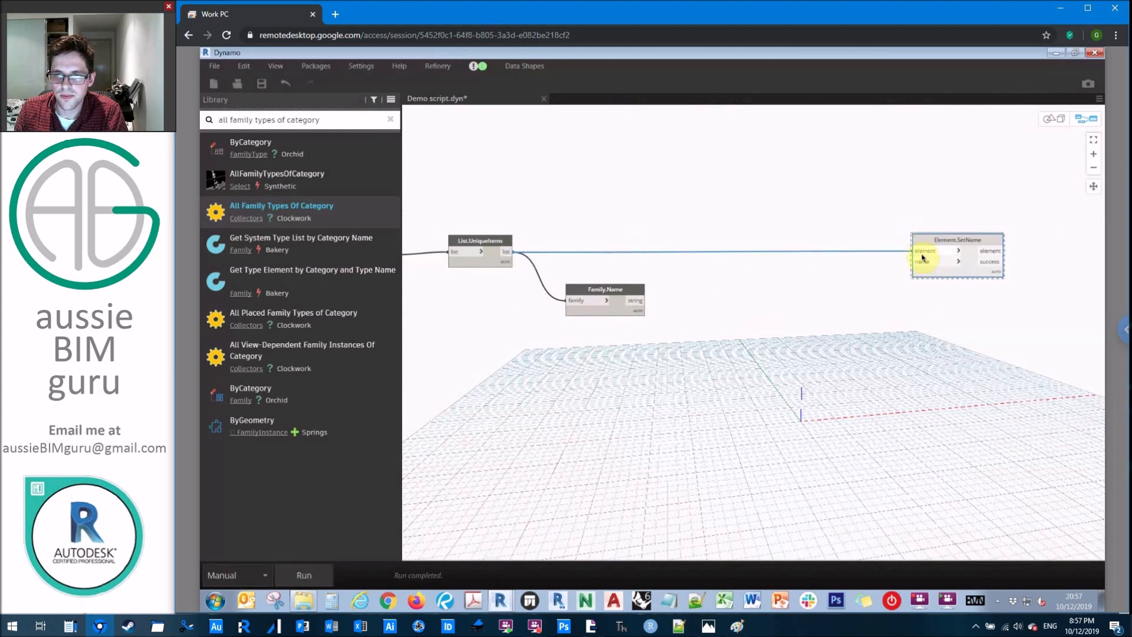
left_click(656, 250)
scroll(626, 262, "up", 1)
Add a String.StartsWith node and feed Family.Name's strings into its str input
right_click(626, 263)
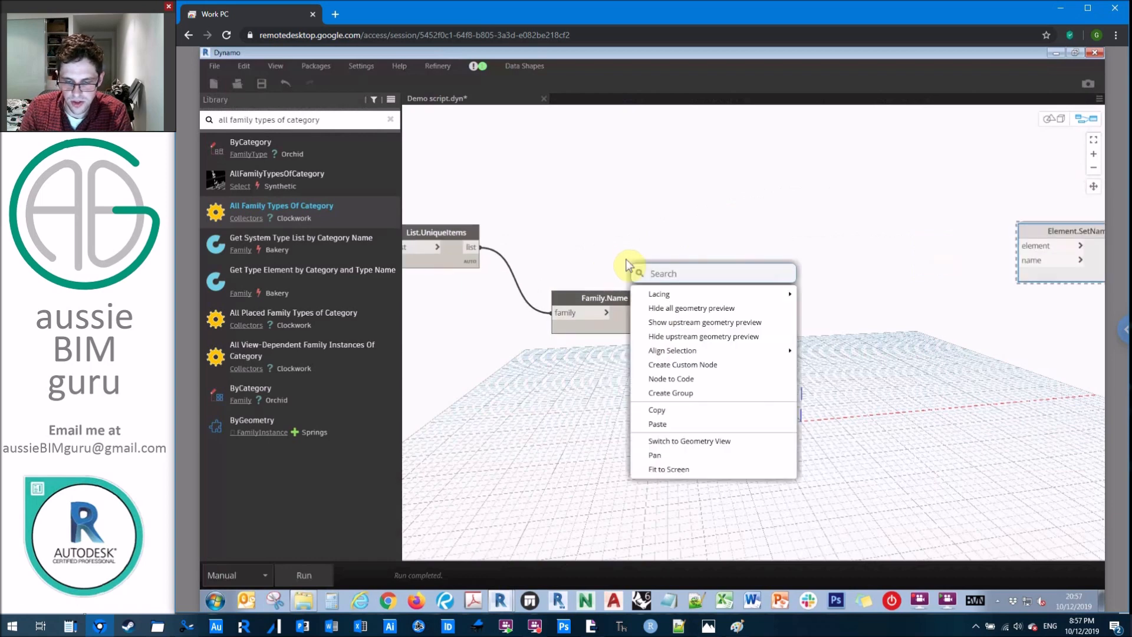
type("STRING BEGINS WITH")
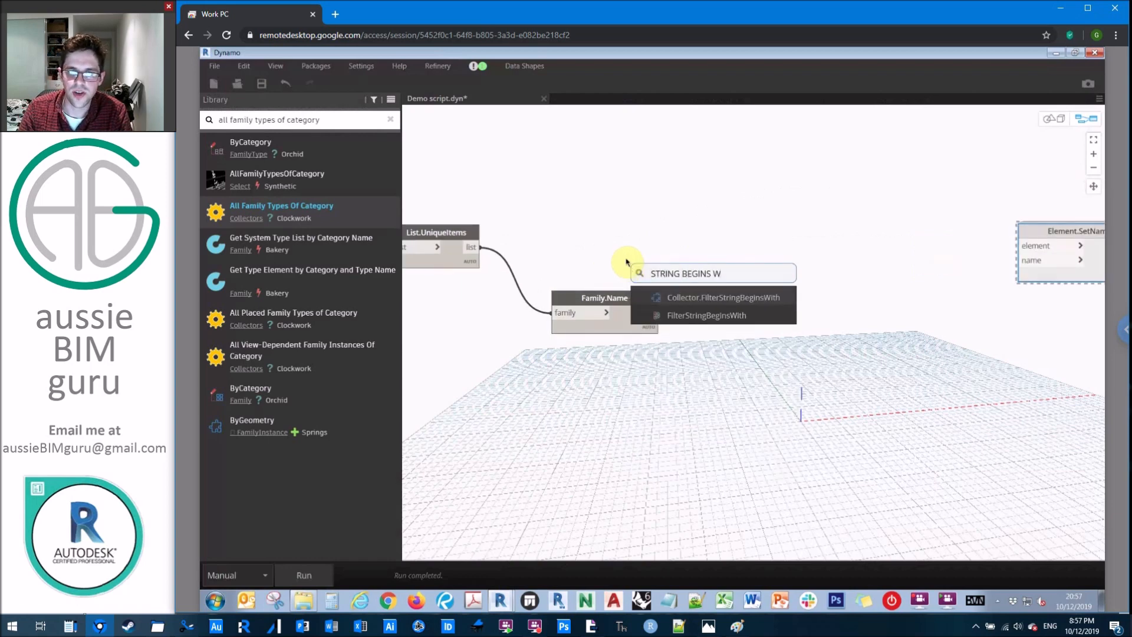
right_click(671, 240)
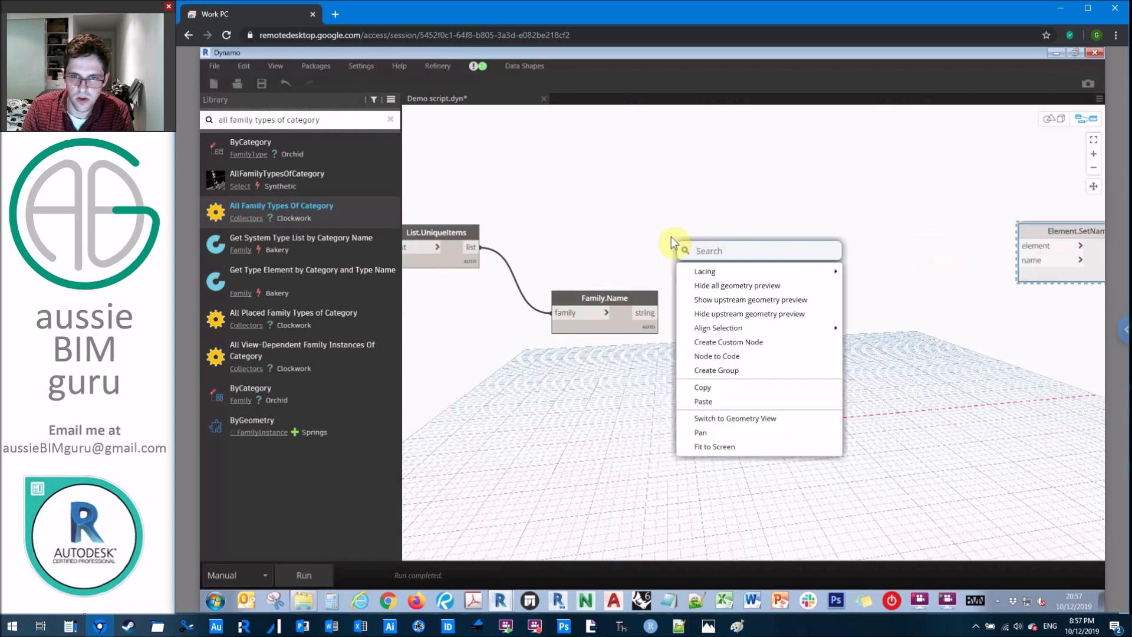
type("BEGINS WITH")
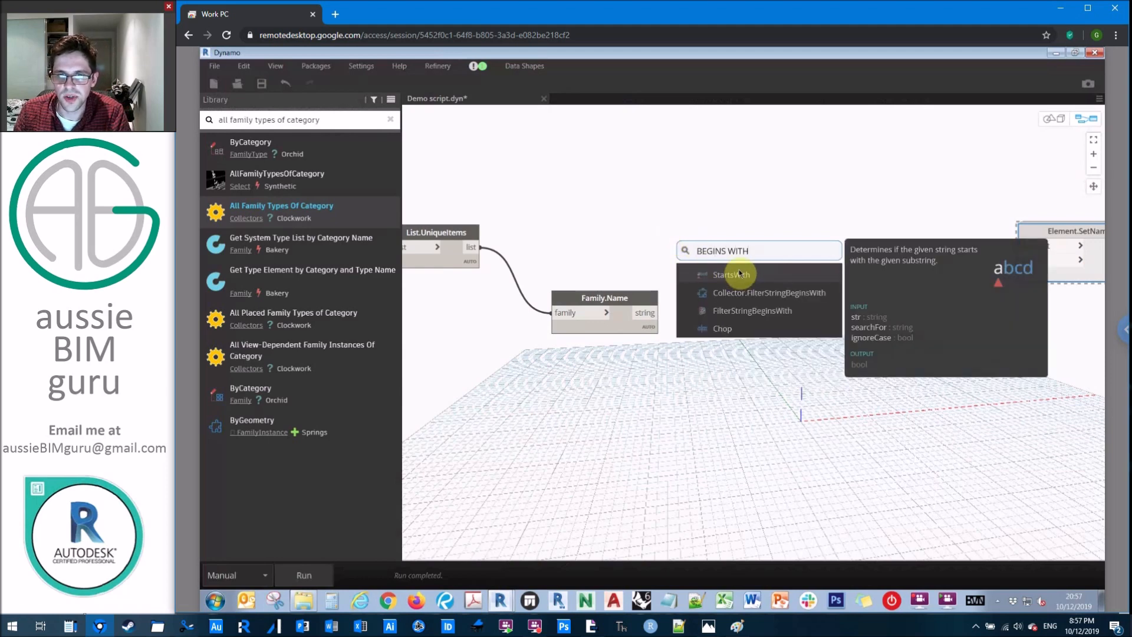
left_click(731, 274)
mouse_move(797, 281)
left_mouse_down()
mouse_move(807, 287)
mouse_move(790, 299)
left_mouse_up()
left_click(653, 313)
left_click(761, 301)
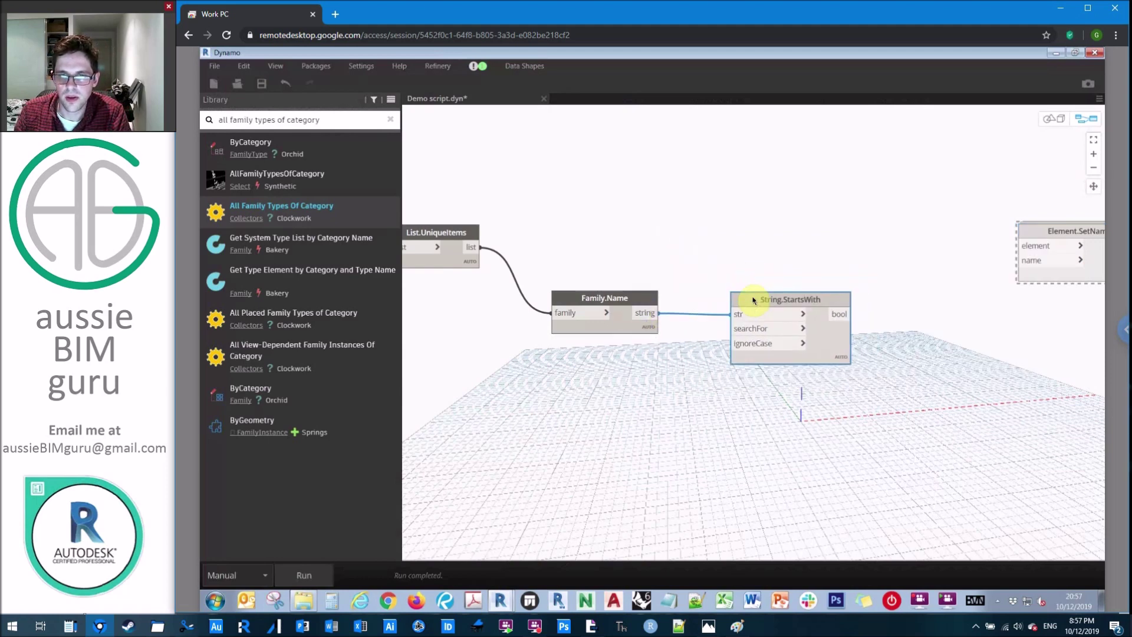
Add a String node renamed Current holding ABG123_ and wire it into searchFor
right_click(626, 408)
type("STRING")
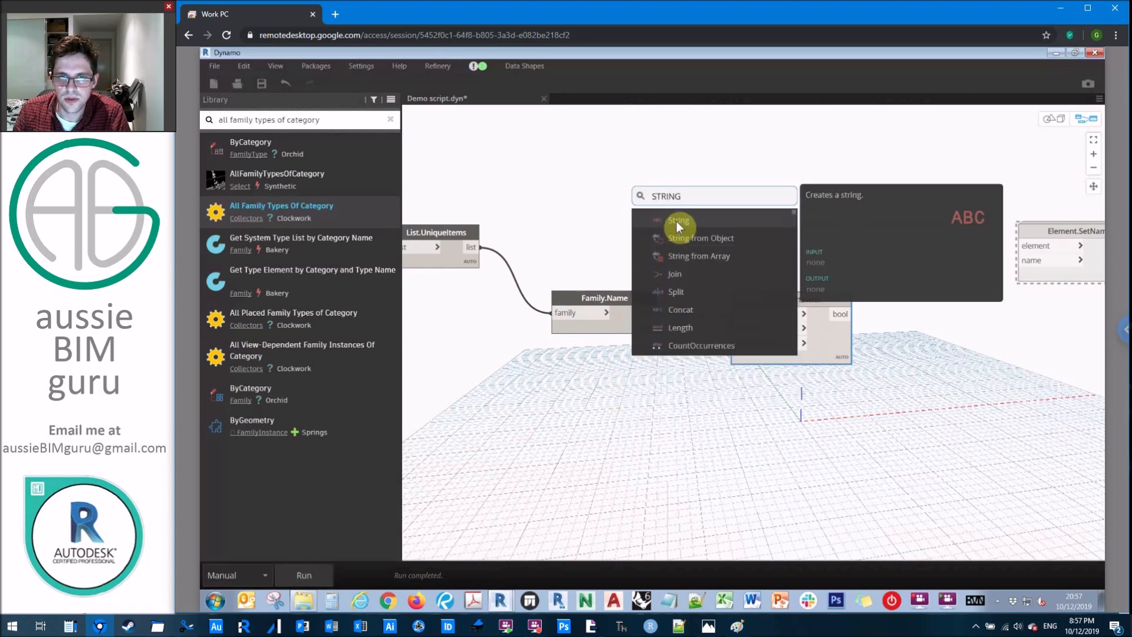
left_click(676, 222)
double_click(690, 233)
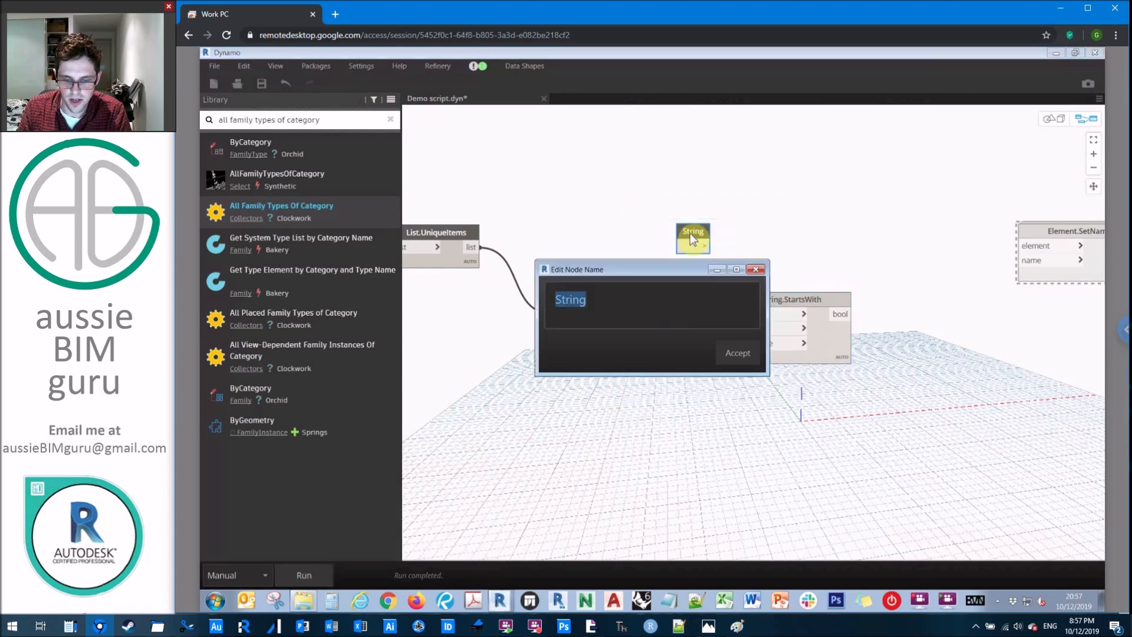
type("cURRE")
key("BackSpace")
key("BackSpace")
key("BackSpace")
key("BackSpace")
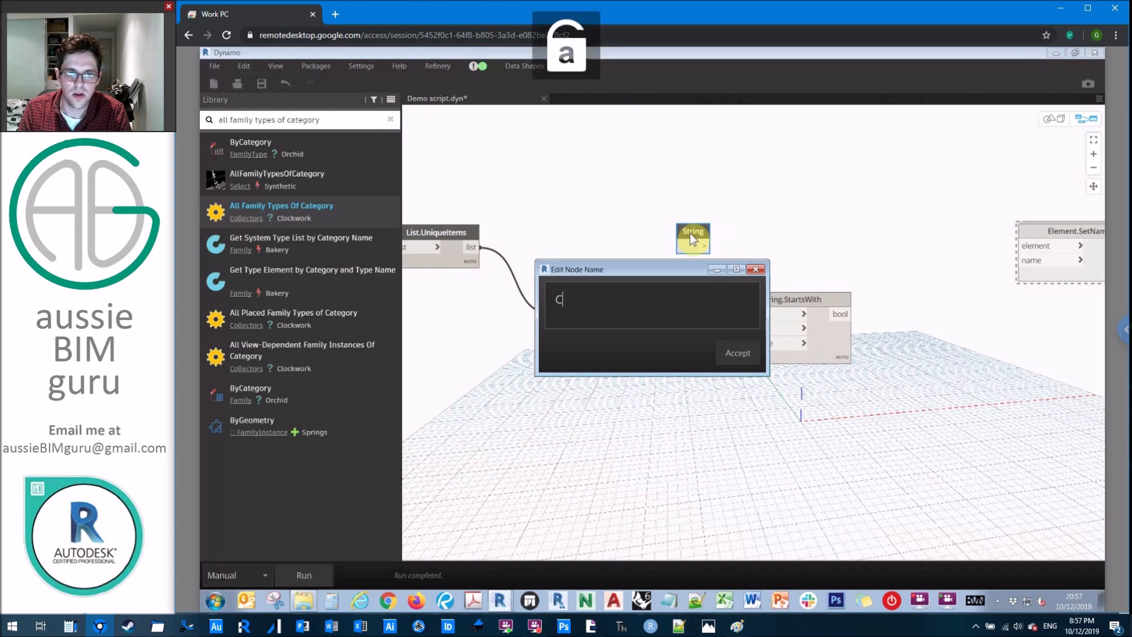
type("urrent")
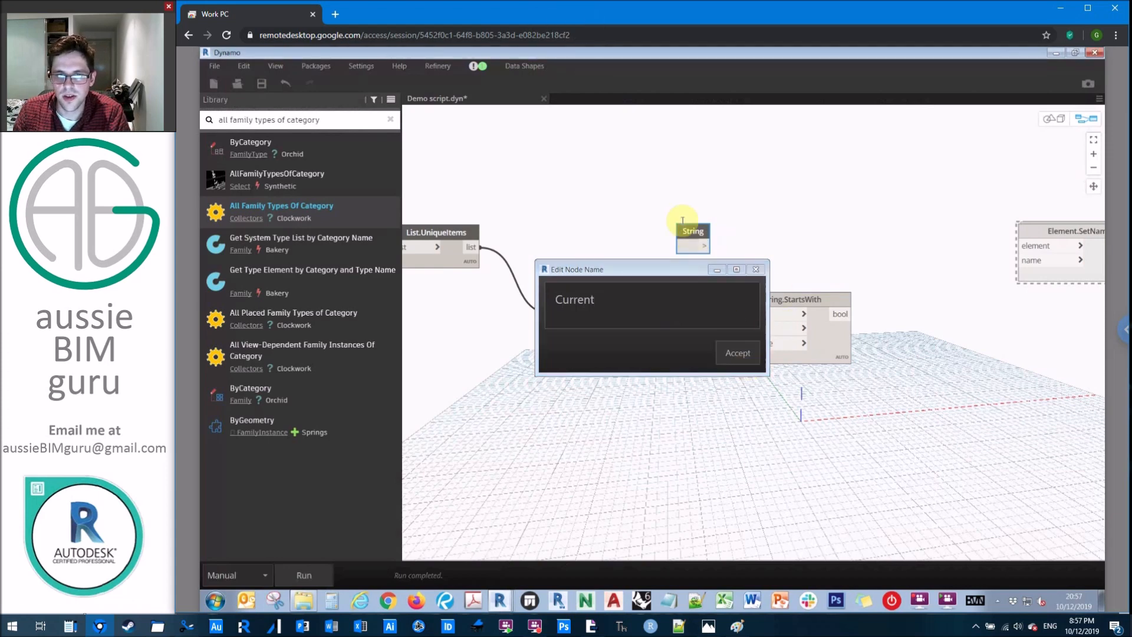
key("Return")
scroll(697, 252, "up", 1)
key("Caps_Lock")
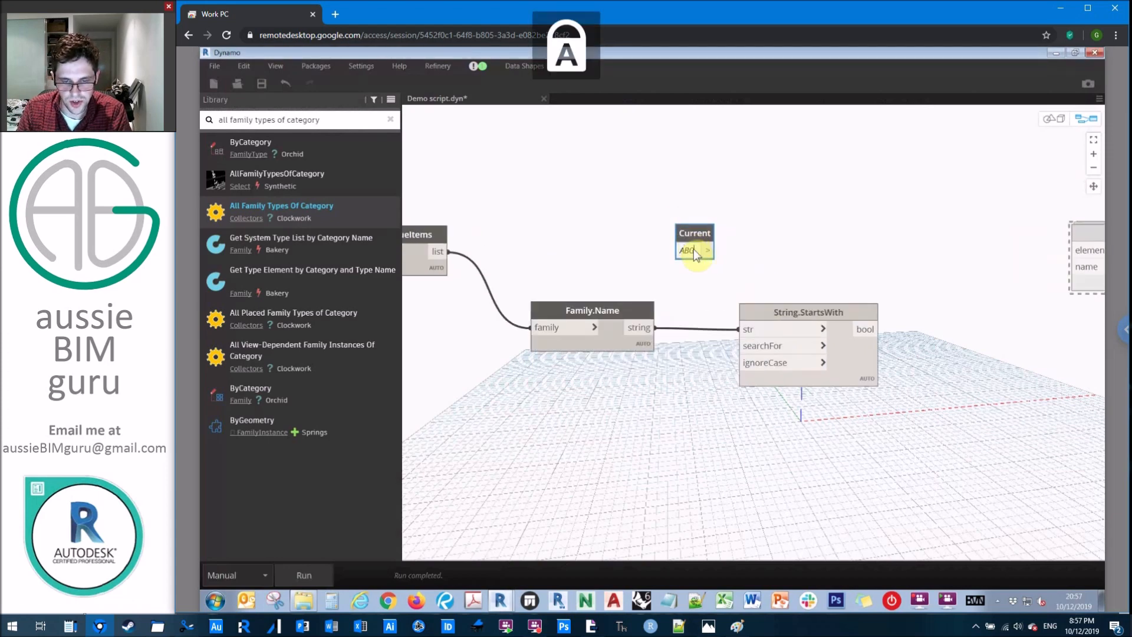
type("123")
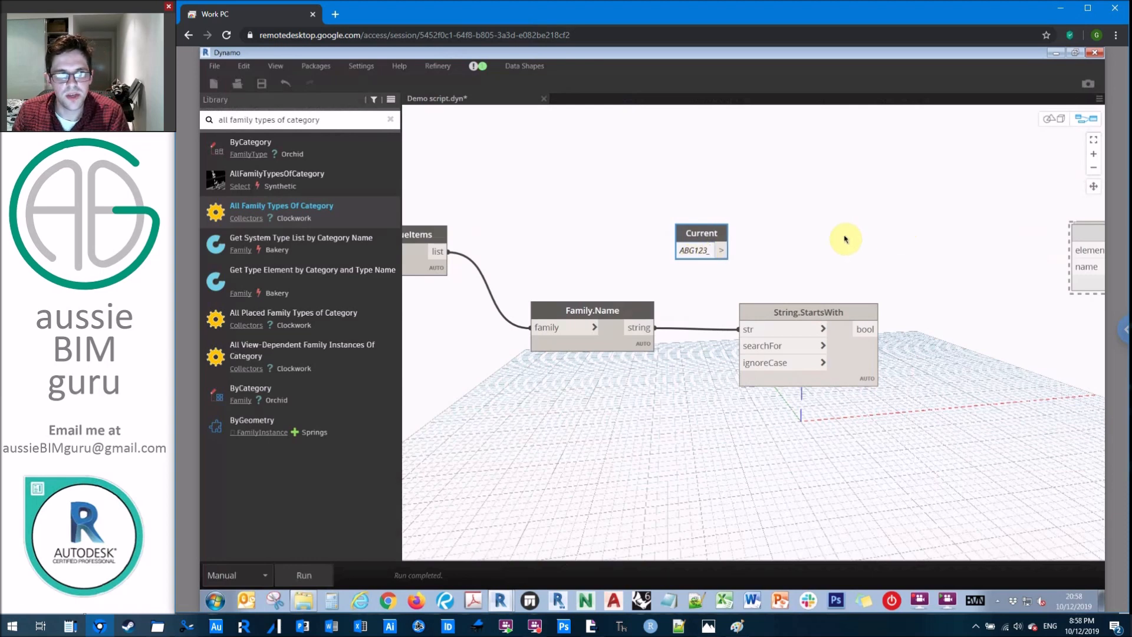
type("_")
mouse_move(703, 233)
left_mouse_down()
mouse_move(623, 382)
mouse_move(639, 388)
left_mouse_up()
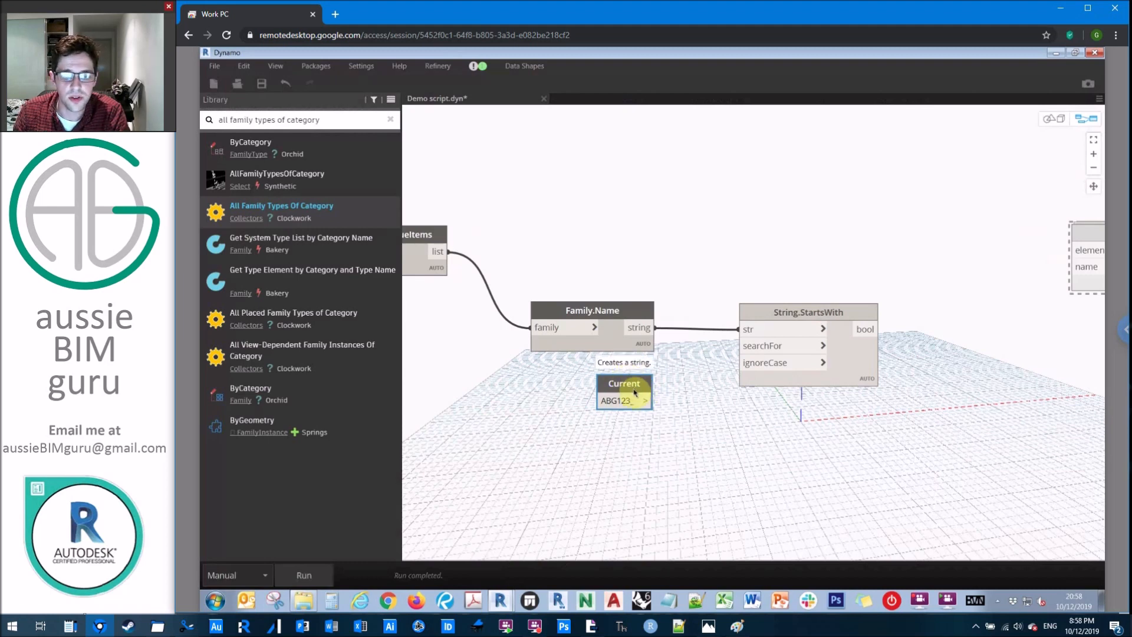
left_click(746, 345)
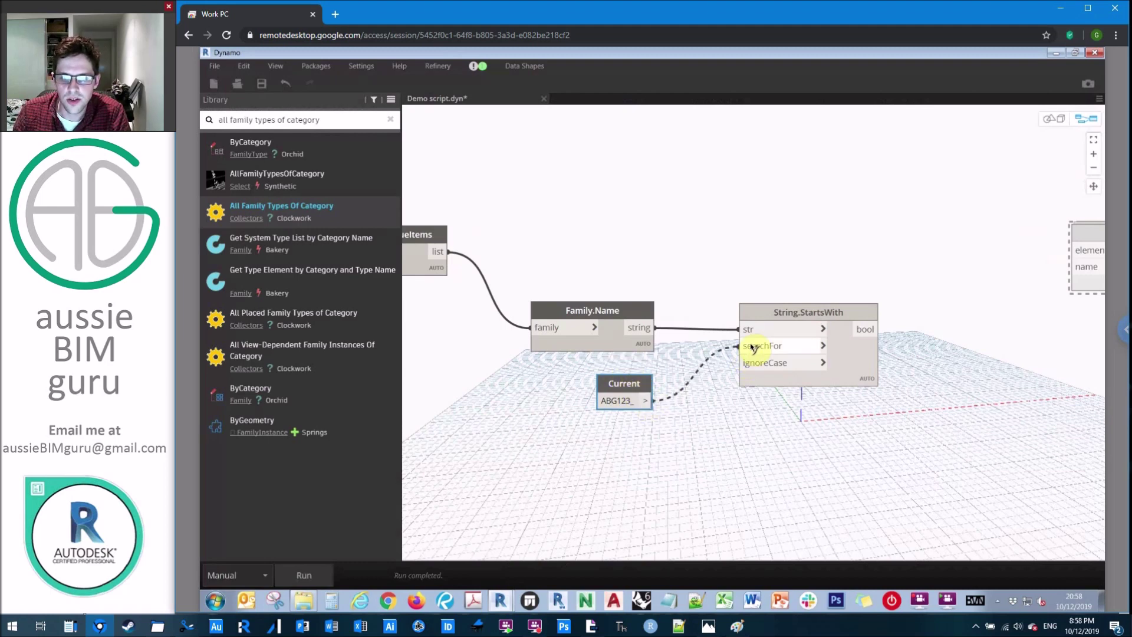
Add a False Boolean node wired into ignoreCase and tidy the input nodes' positions
double_click(639, 461)
type("BOOL")
left_click(694, 271)
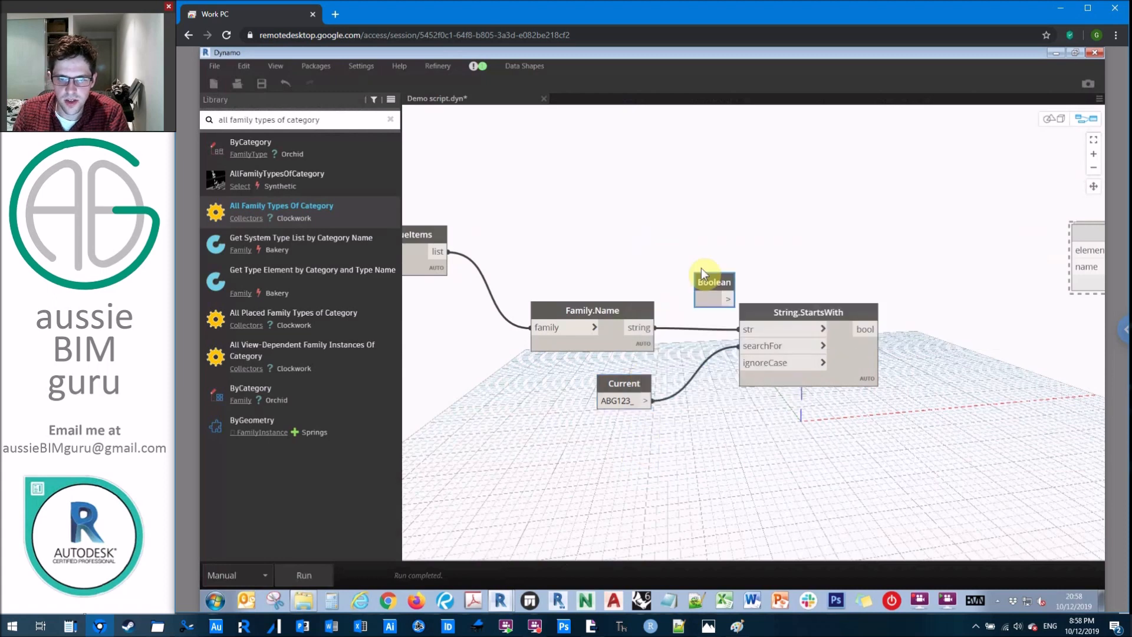
mouse_move(702, 269)
left_mouse_down()
mouse_move(689, 332)
mouse_move(608, 423)
left_mouse_up()
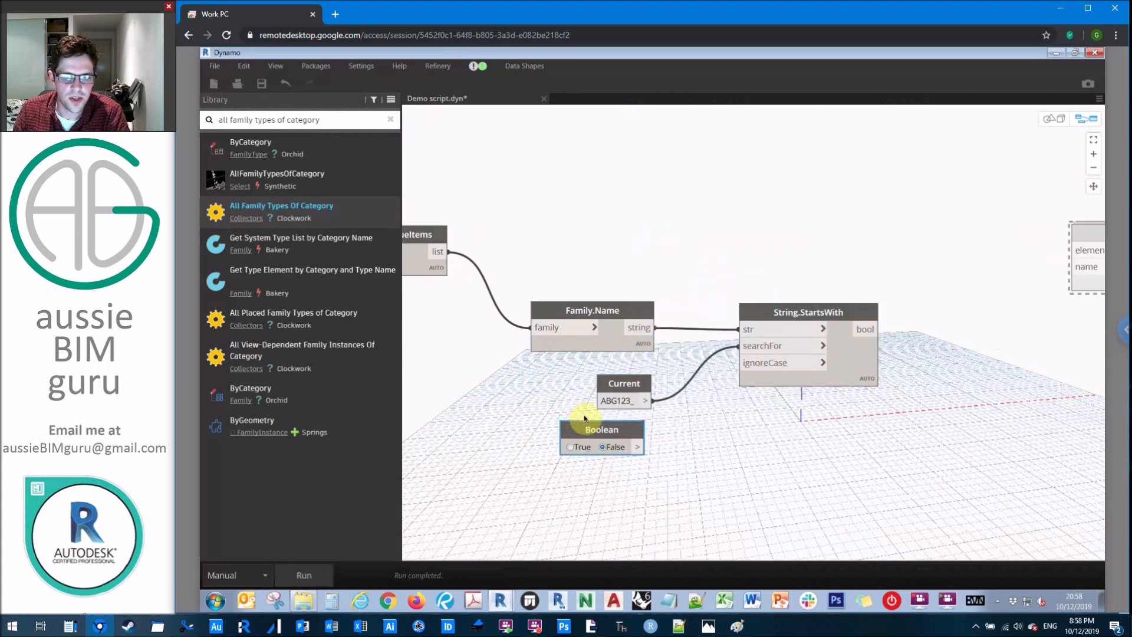
left_click(644, 440)
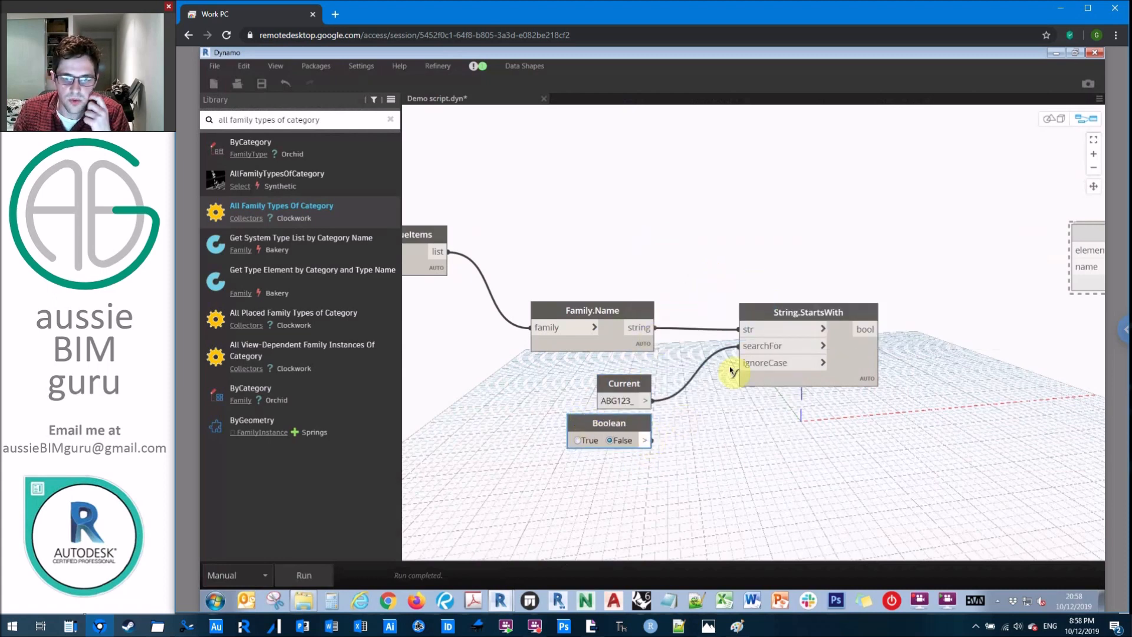
left_click(746, 363)
left_click_drag(644, 384, 640, 369)
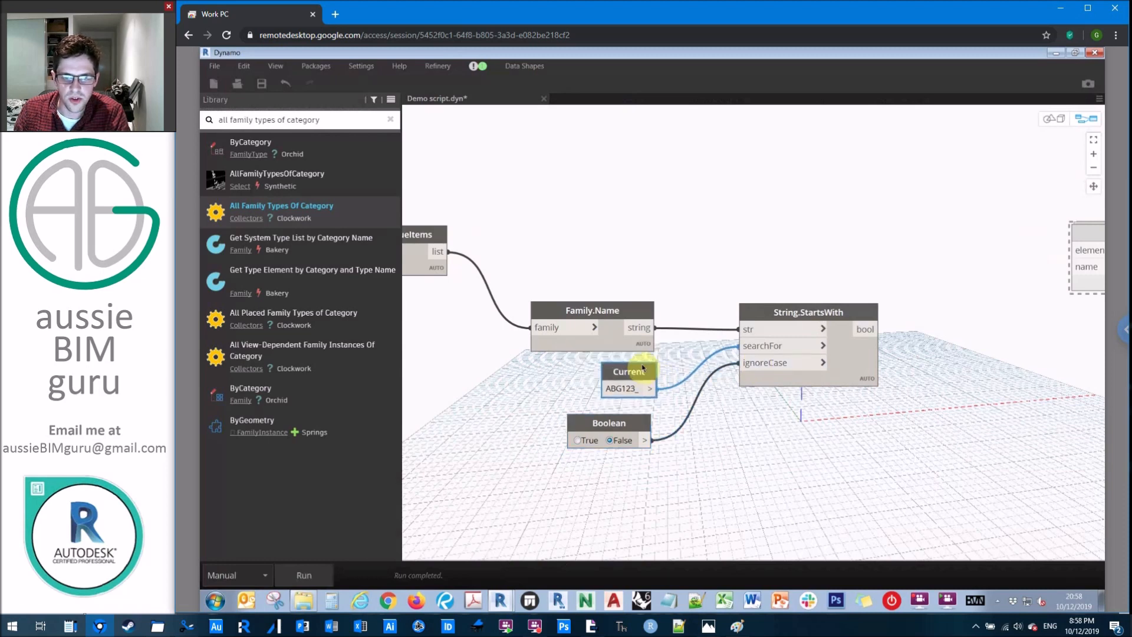
left_click_drag(637, 422, 638, 412)
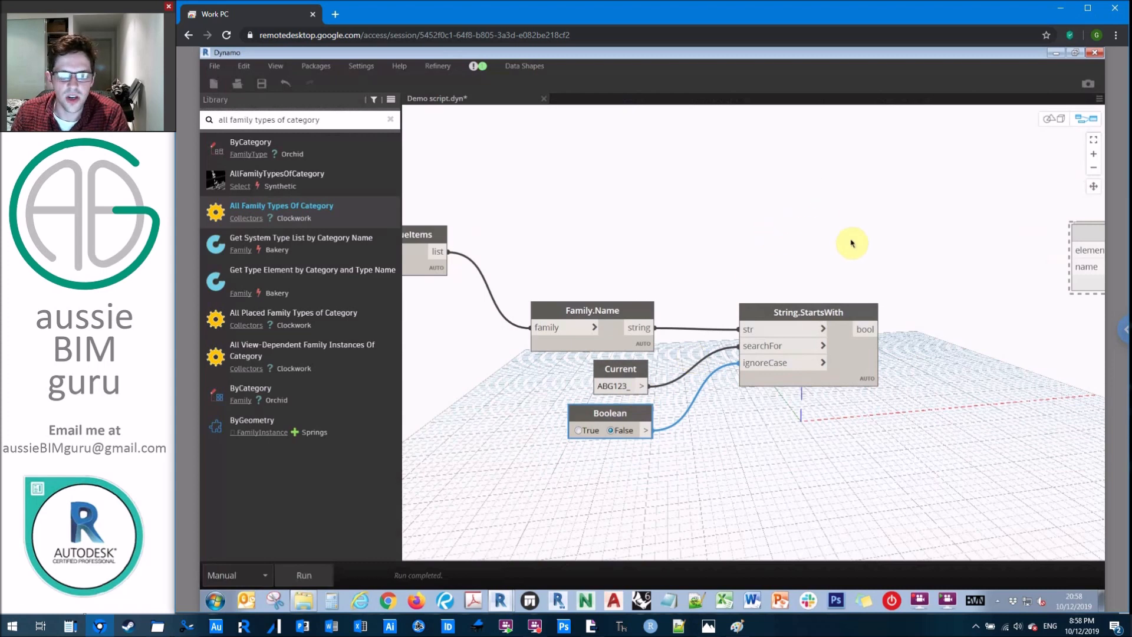
scroll(848, 236, "up", 2)
Add a String.Length node fed by the Current prefix, previewing a length of 7
right_click(728, 483)
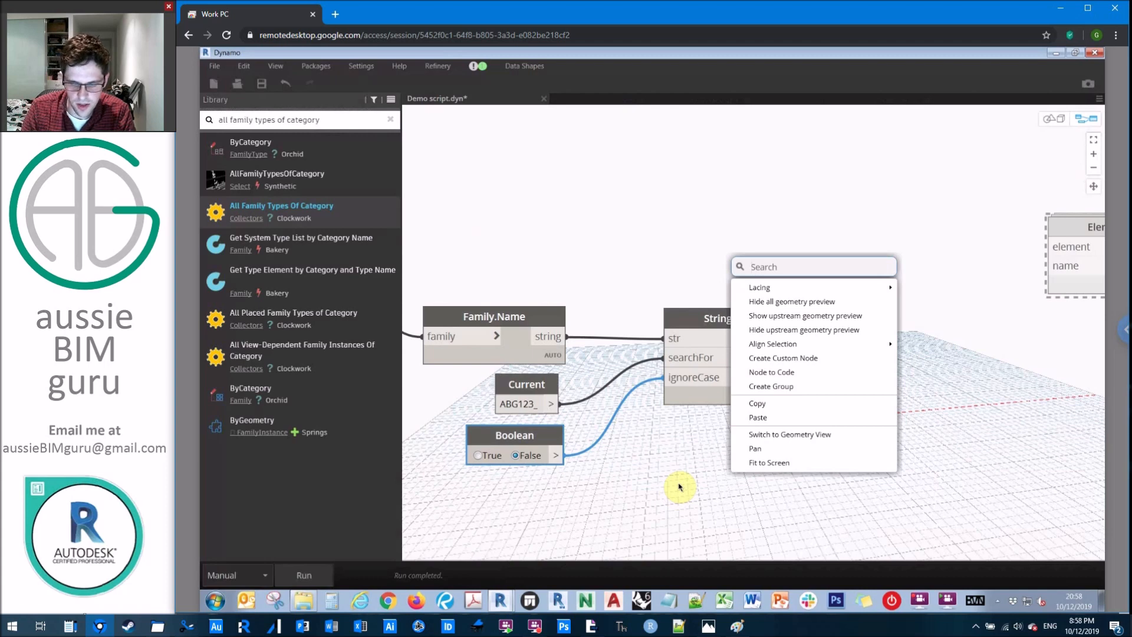
type("COUNT")
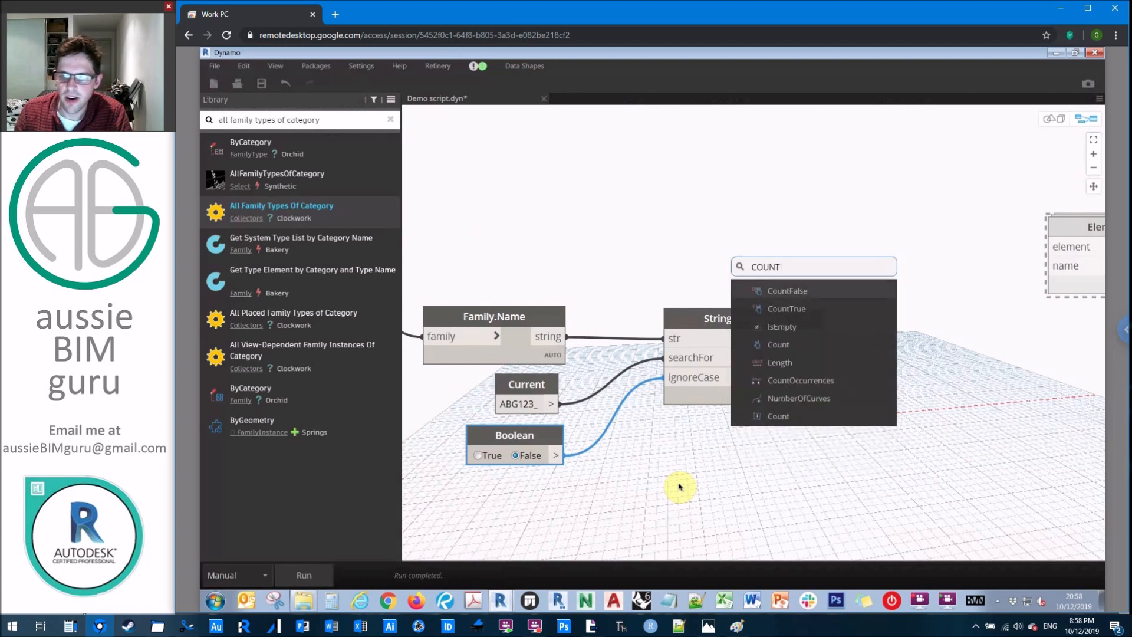
left_click(806, 364)
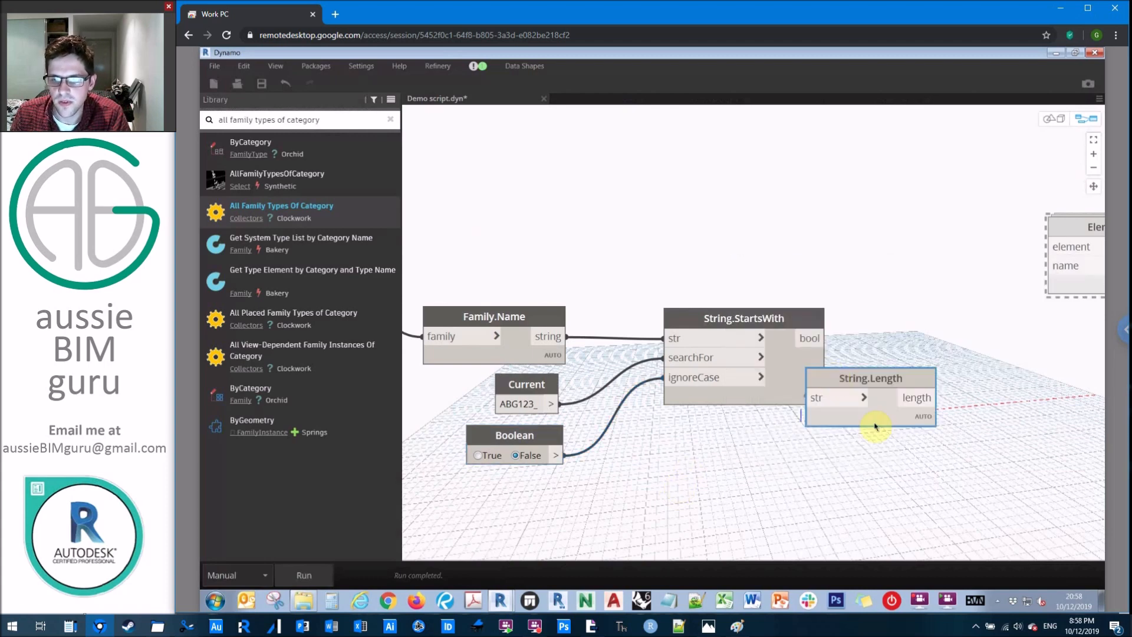
left_click_drag(849, 389, 923, 480)
left_click(552, 404)
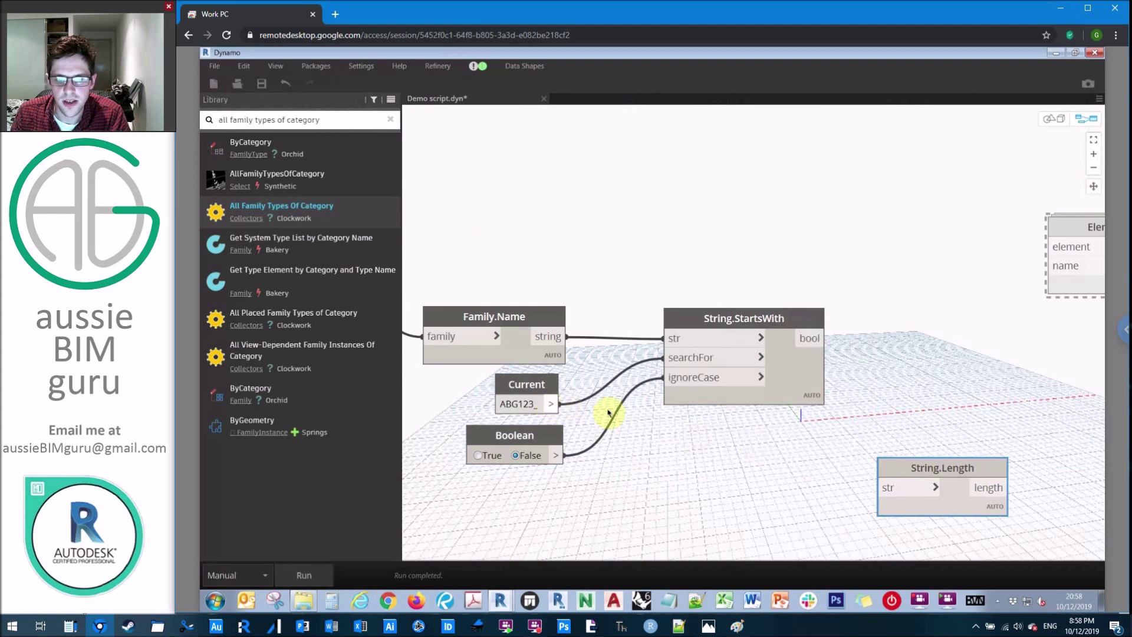
left_click(888, 489)
middle_click_drag(699, 425, 611, 336)
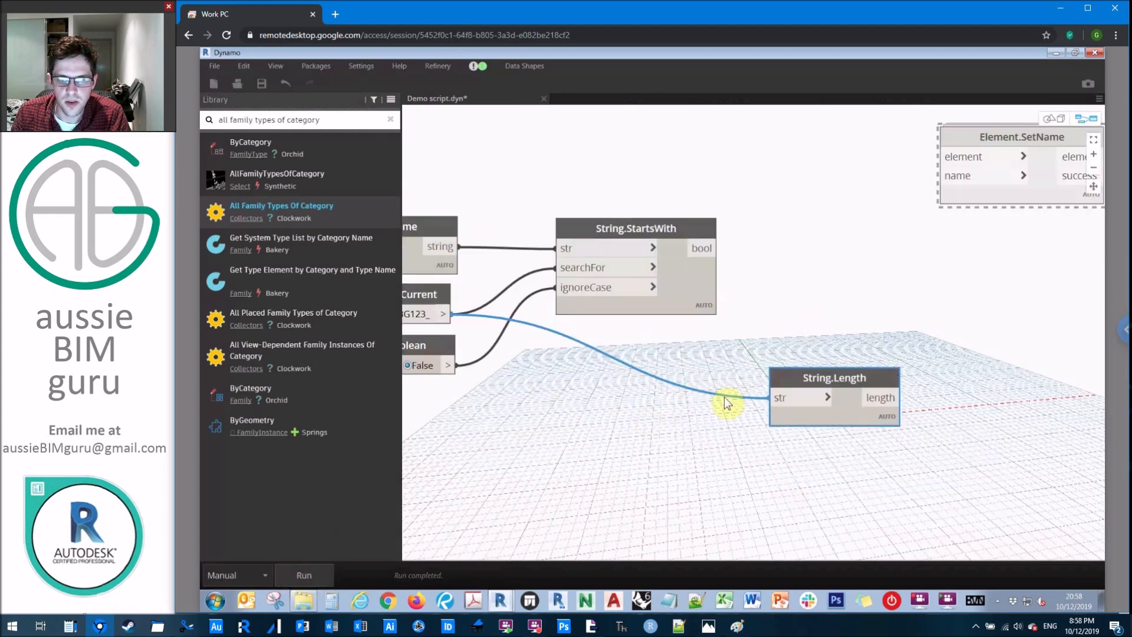
left_click(887, 408)
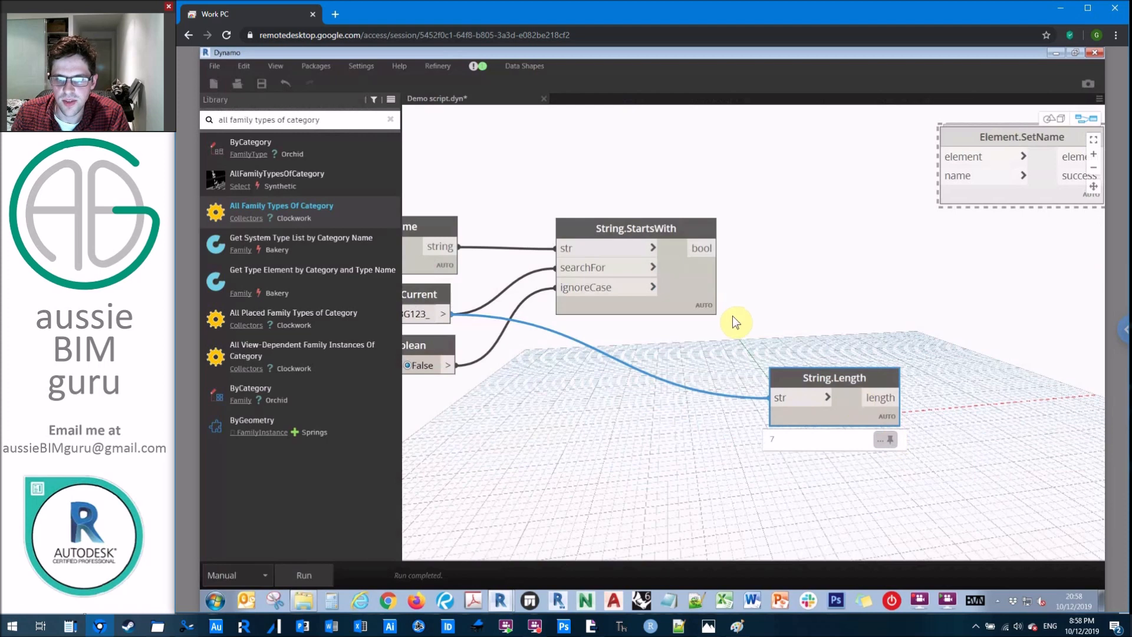
Pin the String.StartsWith preview showing false for all names, then zoom out and pan upstream
left_click(706, 332)
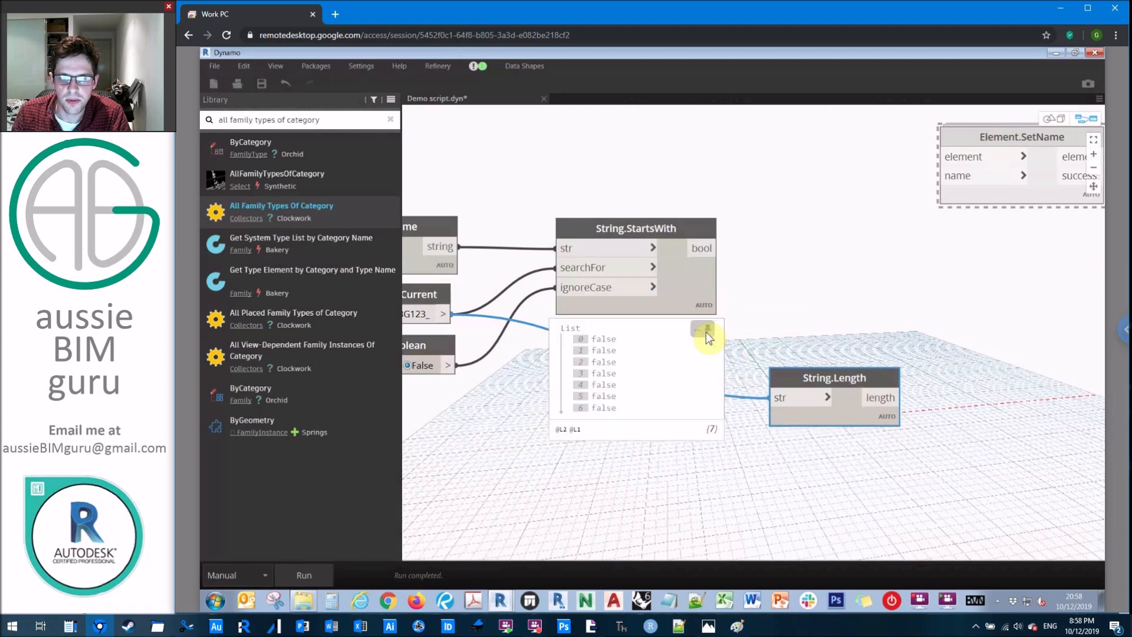
scroll(706, 331, "down", 2)
middle_click_drag(778, 319, 890, 312)
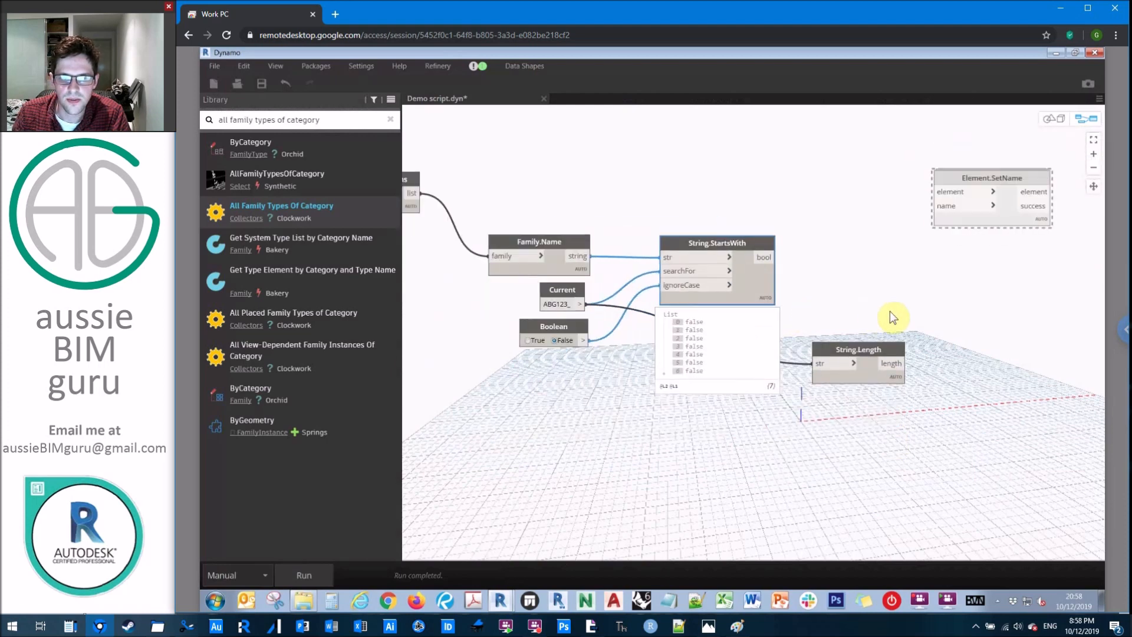
left_click(737, 264)
middle_click_drag(753, 189, 612, 186)
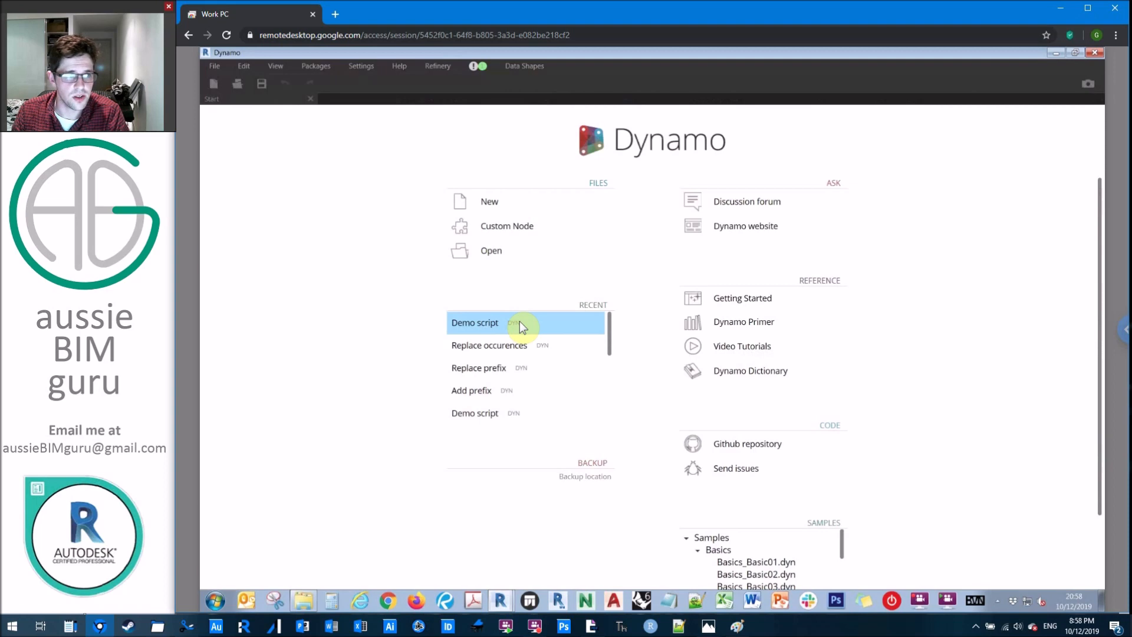
Reopen Demo script from Recent and run it so String.StartsWith returns true for five names
left_click(519, 321)
left_click(303, 575)
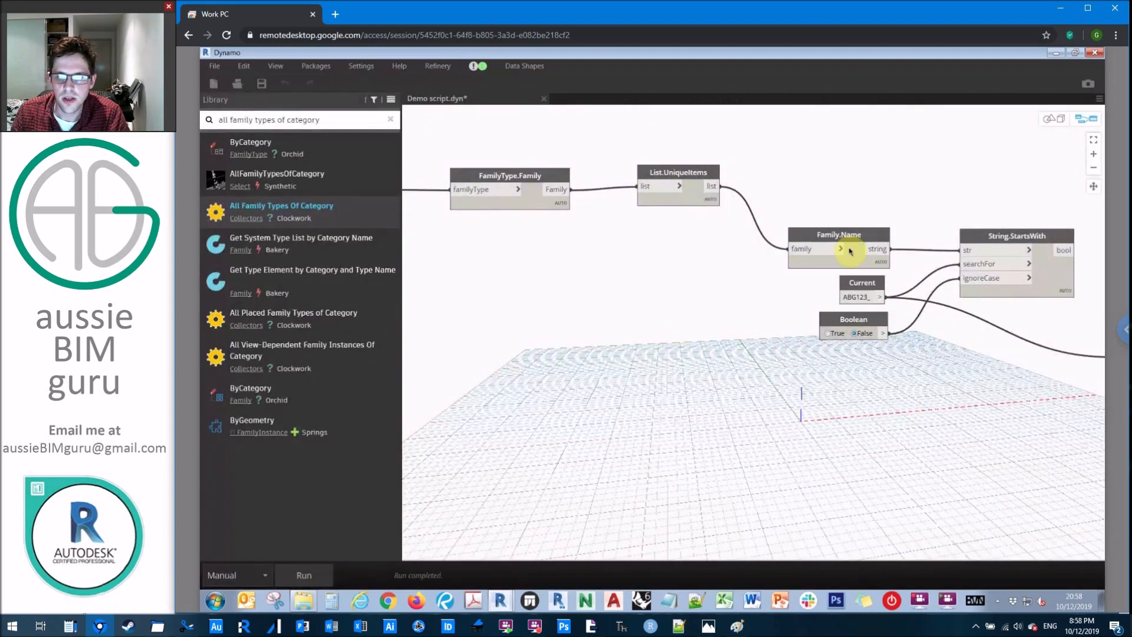
mouse_move(882, 280)
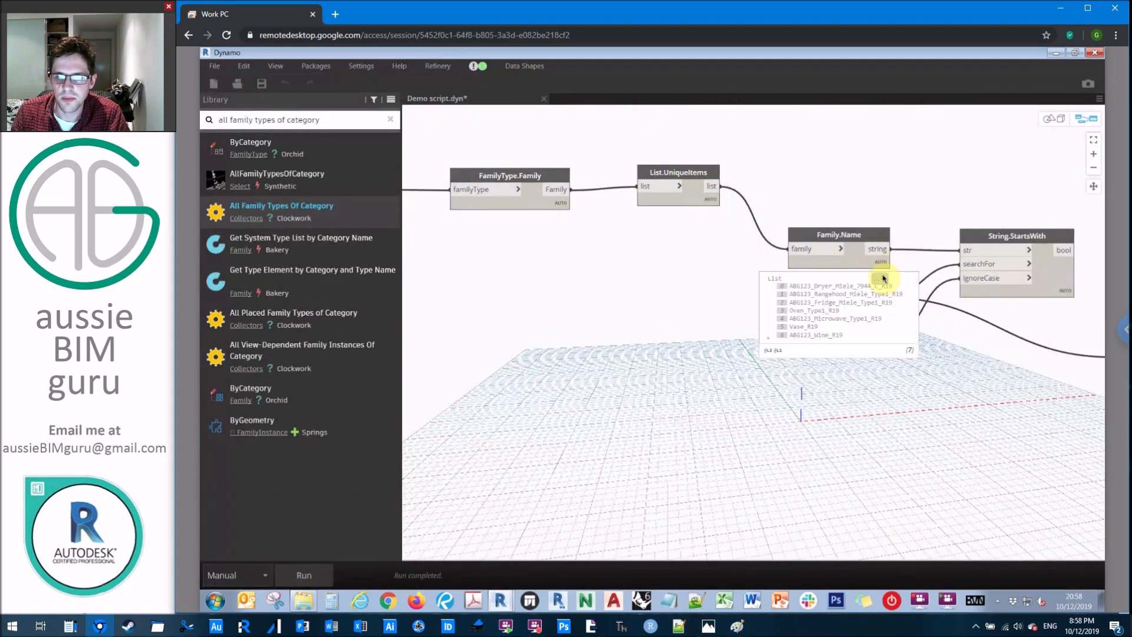
scroll(920, 281, "up", 3)
scroll(920, 282, "up", 3)
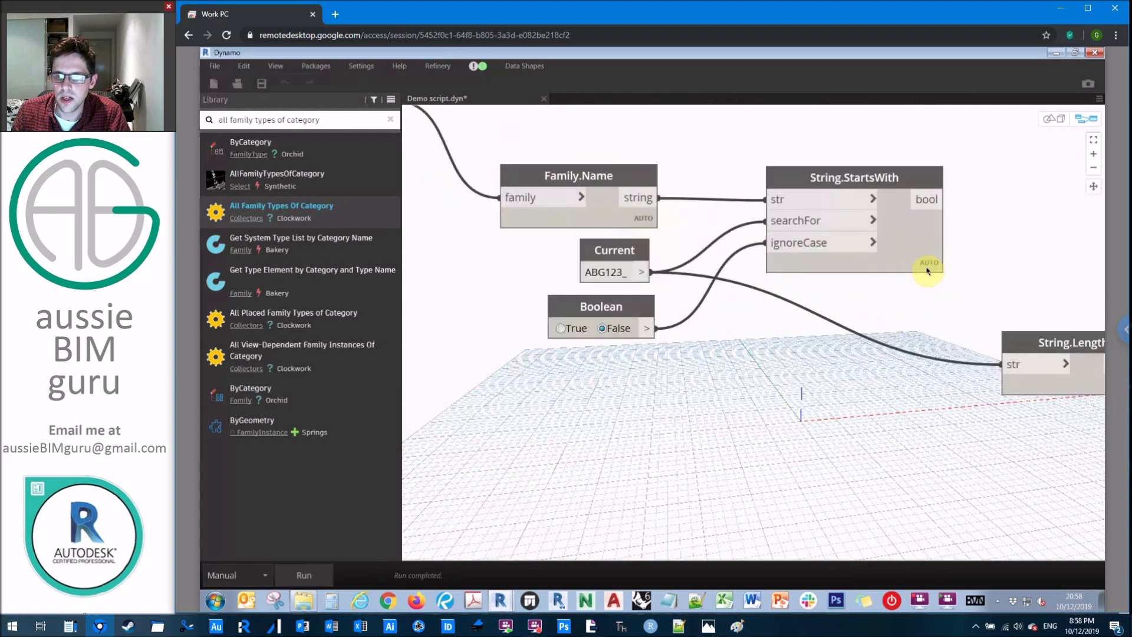
mouse_move(854, 257)
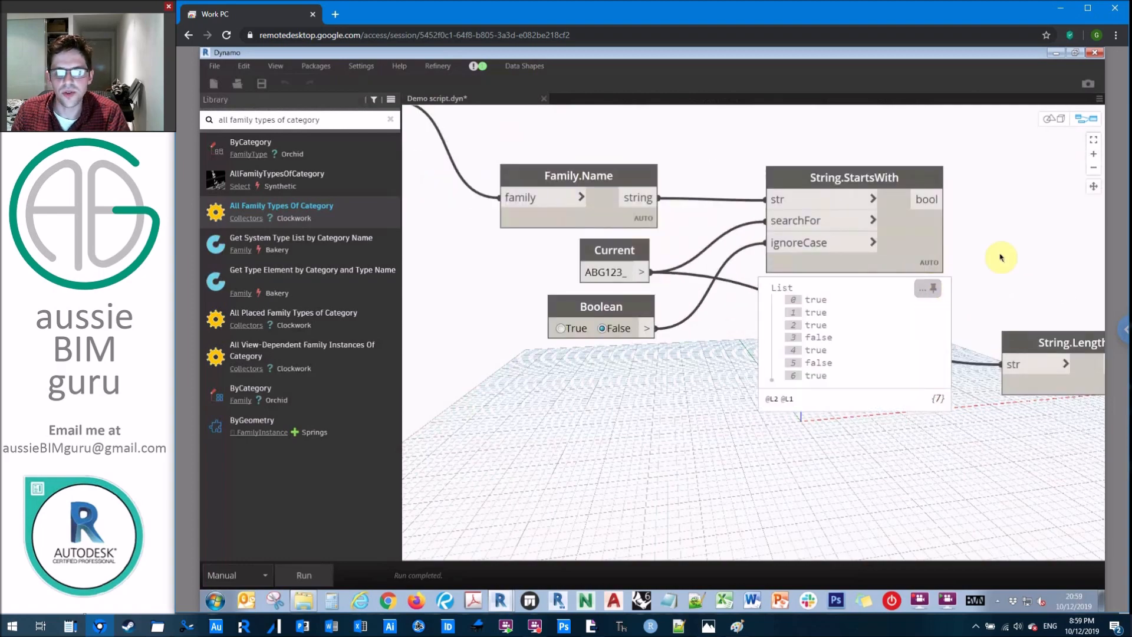
scroll(1000, 257, "down", 3)
scroll(1000, 257, "down", 2)
Add List.FilterByBoolMask with UniqueItems as list and the StartsWith bools as mask
right_click(777, 339)
type("B")
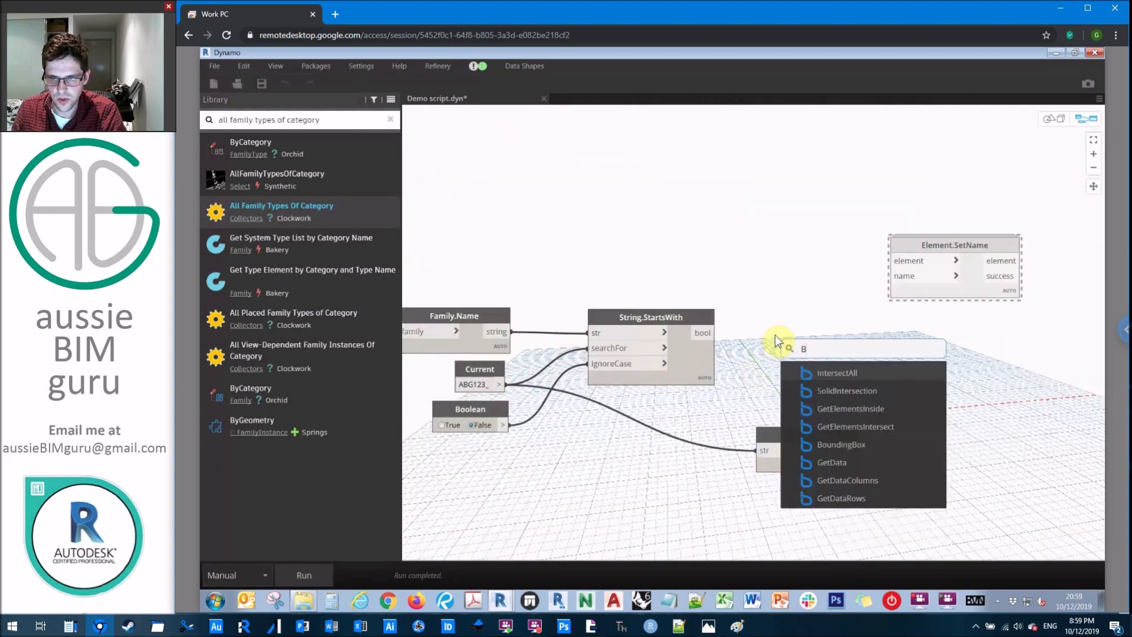
type("OOL")
left_click(849, 411)
left_click_drag(850, 411, 797, 266)
left_click_drag(426, 257, 485, 259)
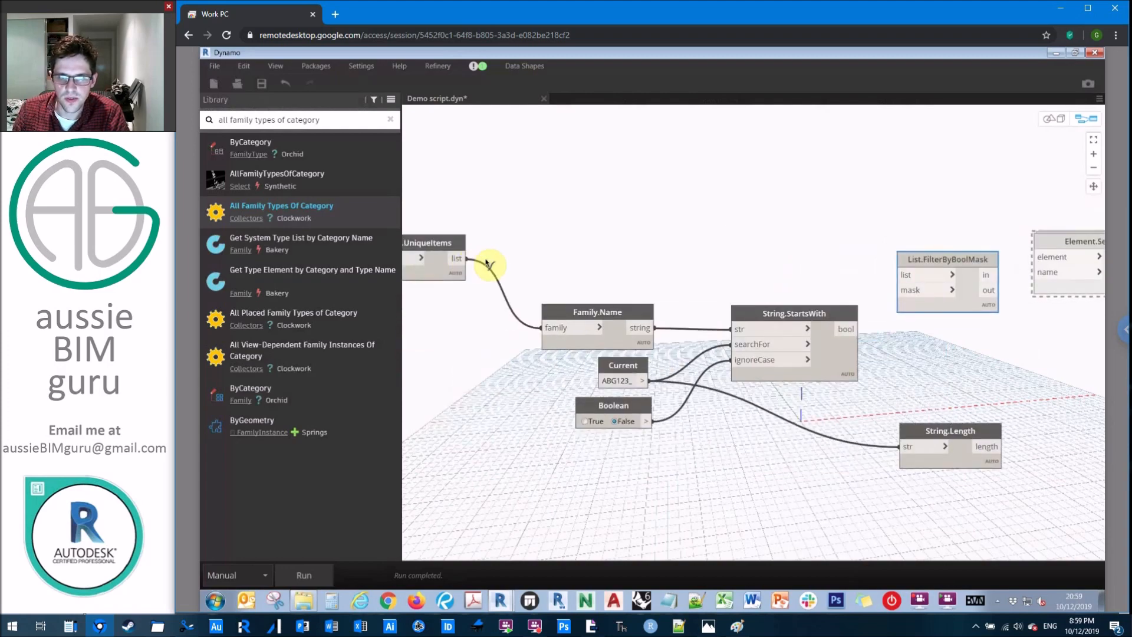
left_click(910, 275)
left_click(855, 329)
left_click(911, 290)
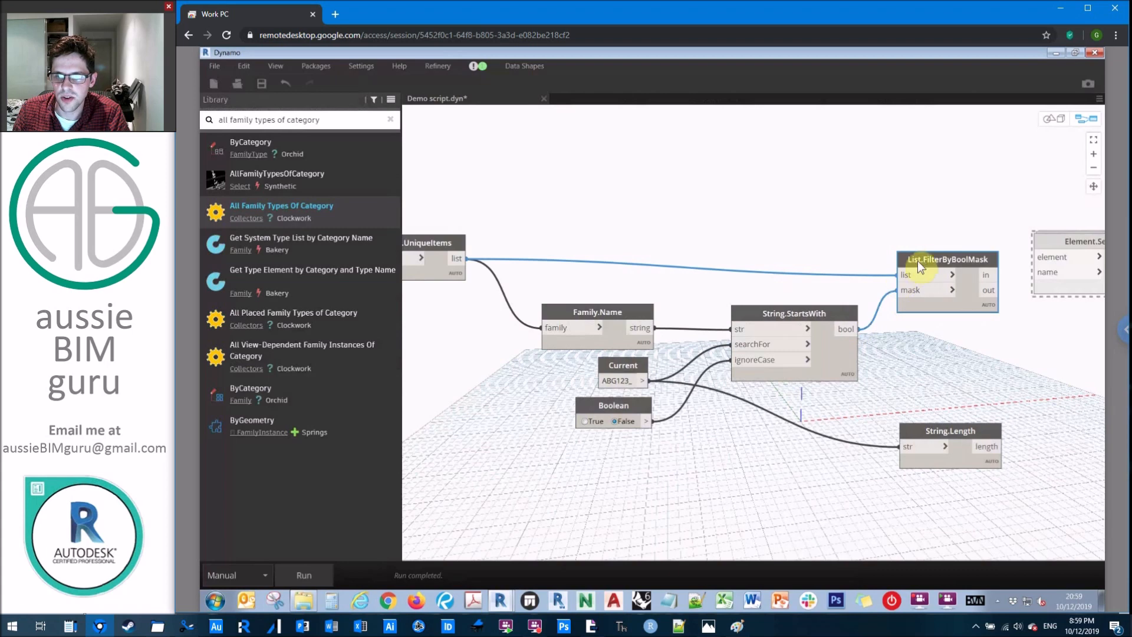
Run the graph and inspect the filter output separating the five ABG123_ families from the other two
left_click_drag(921, 209, 787, 206)
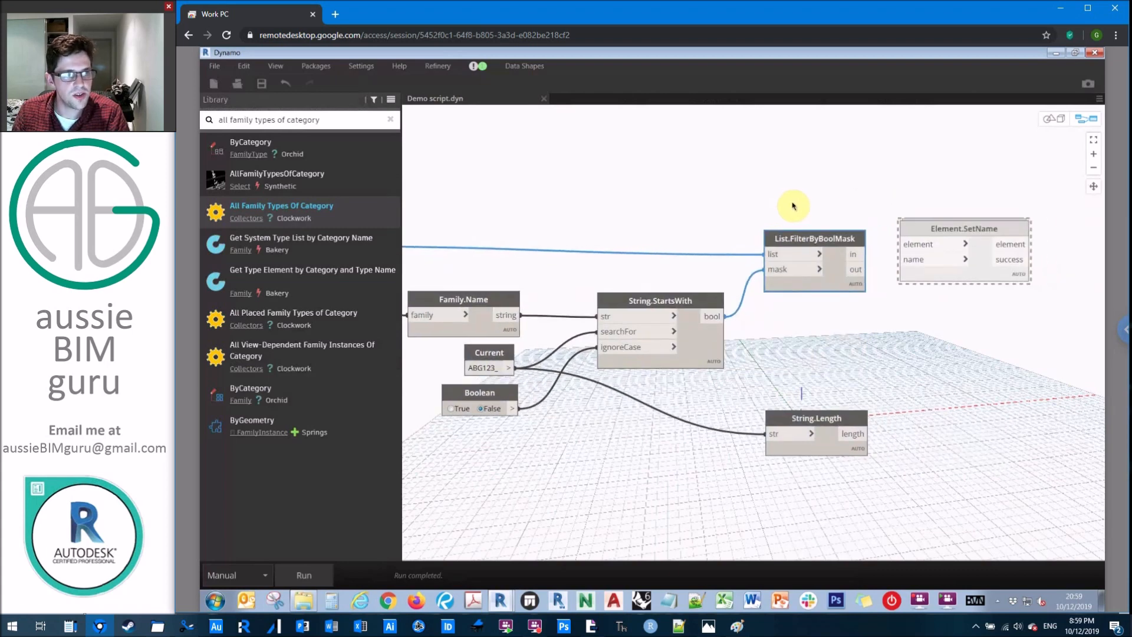
left_click(306, 576)
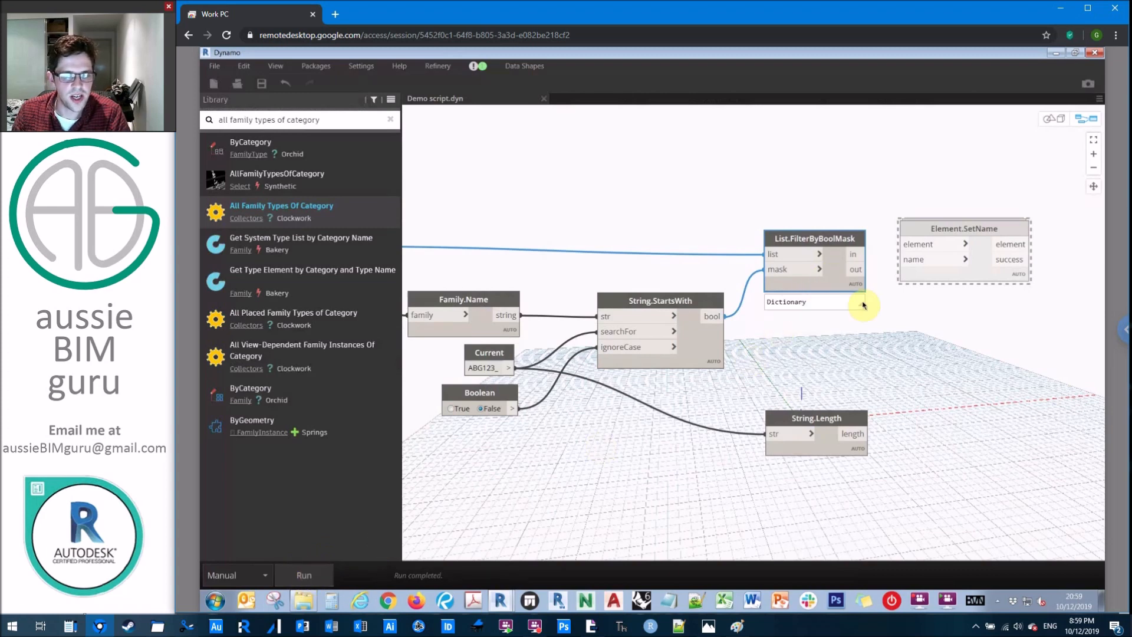
mouse_move(814, 302)
left_click(856, 302)
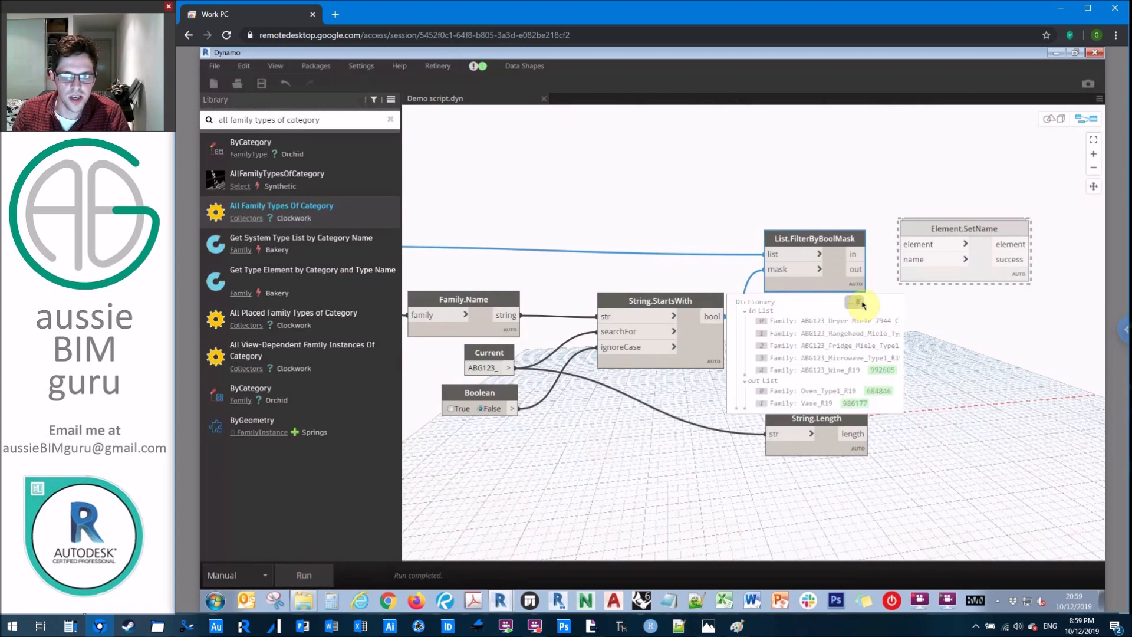
left_click(862, 303)
mouse_move(992, 211)
left_mouse_down()
mouse_move(743, 200)
mouse_move(1040, 214)
left_mouse_up()
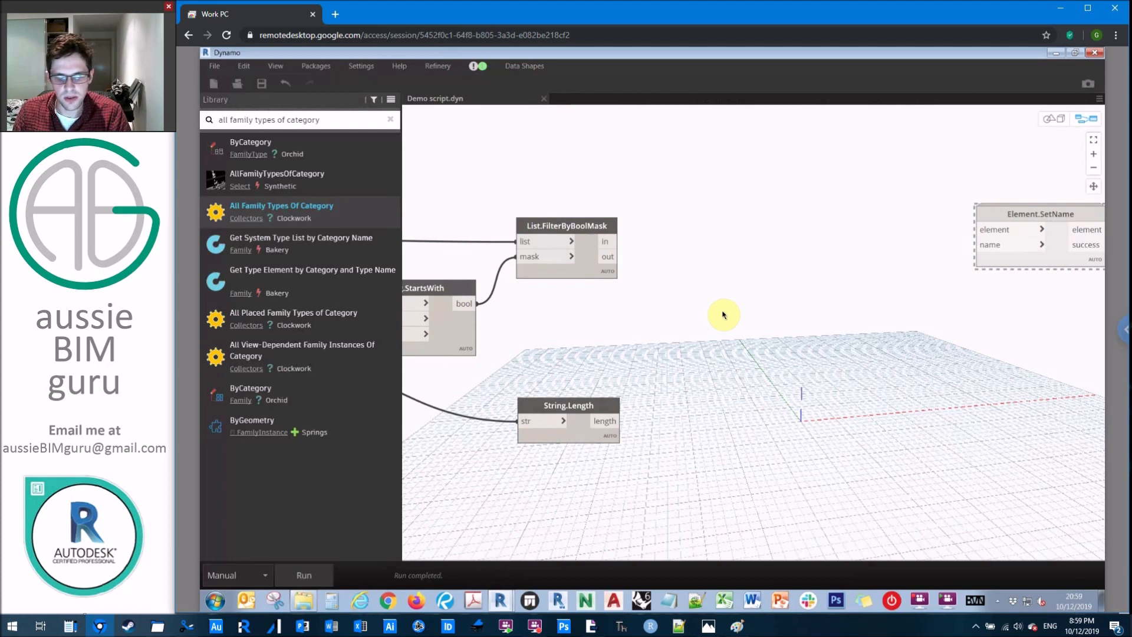
right_click(724, 315)
type("REMOVE")
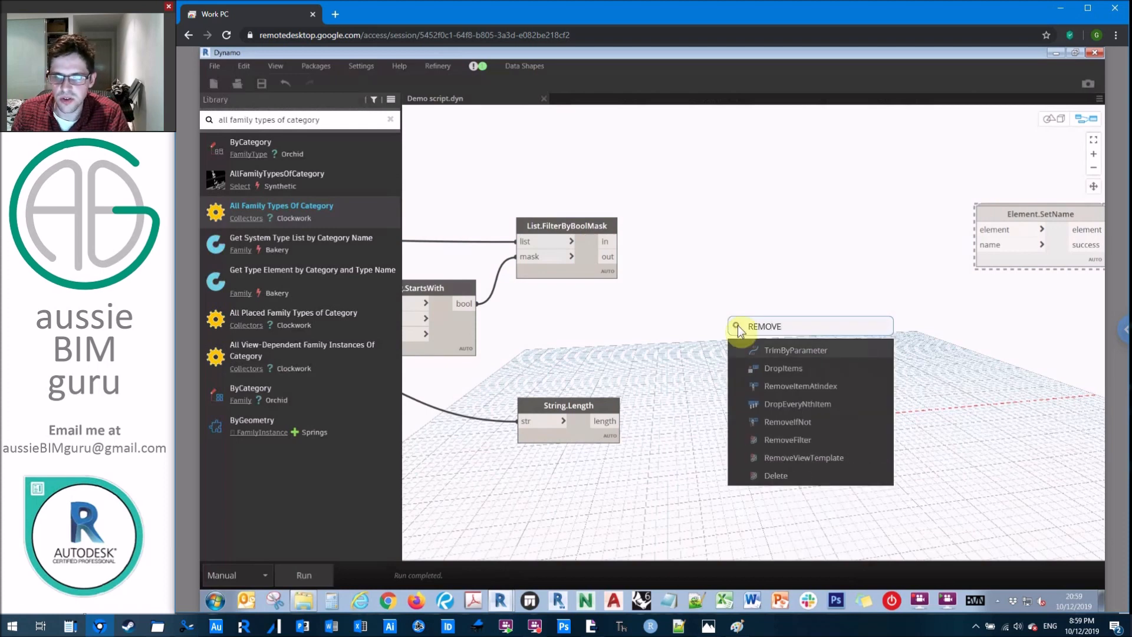
scroll(794, 353, "down", 3)
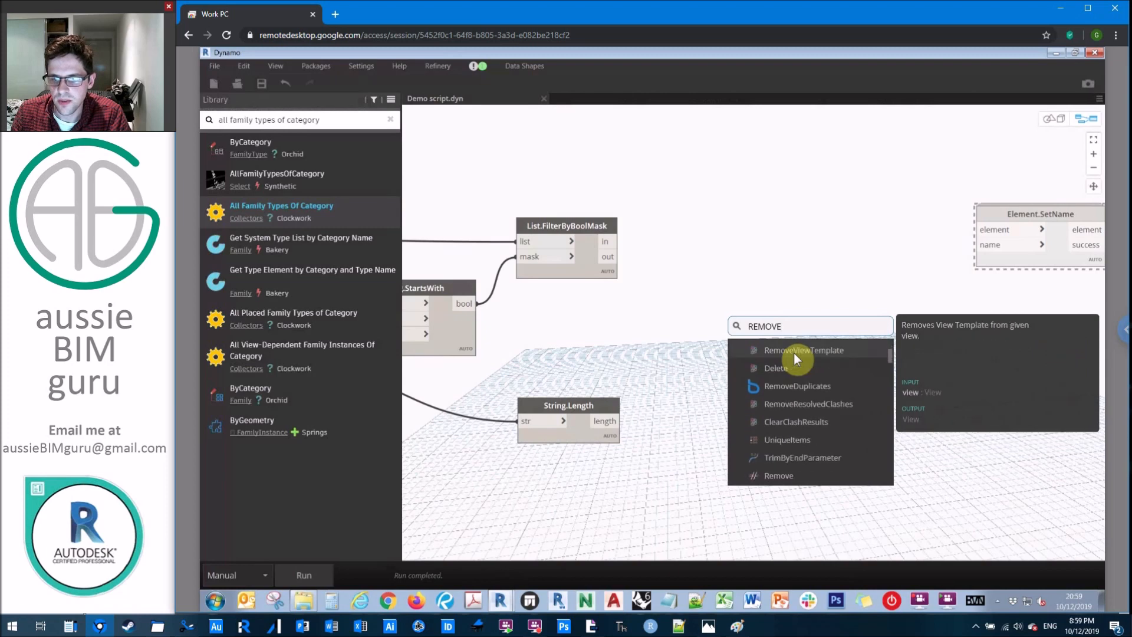
Add String.Remove and a copied Family.Name after the filter, feeding filtered names into str
left_click(779, 475)
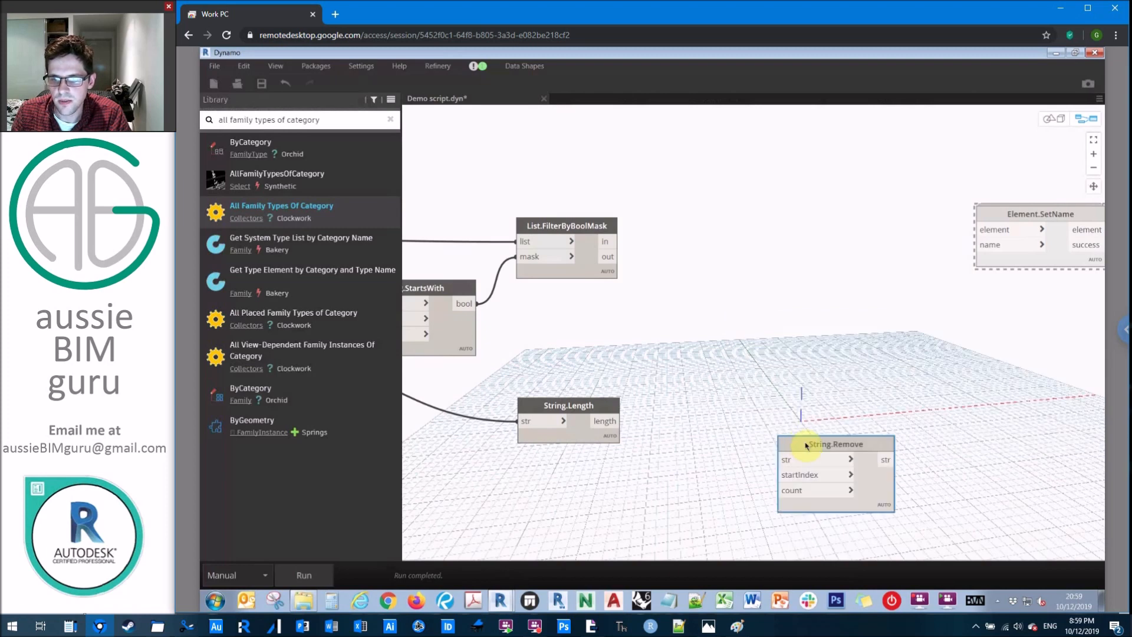
left_click_drag(807, 445, 794, 268)
mouse_move(800, 290)
middle_mouse_down()
mouse_move(548, 215)
mouse_move(531, 257)
middle_mouse_up()
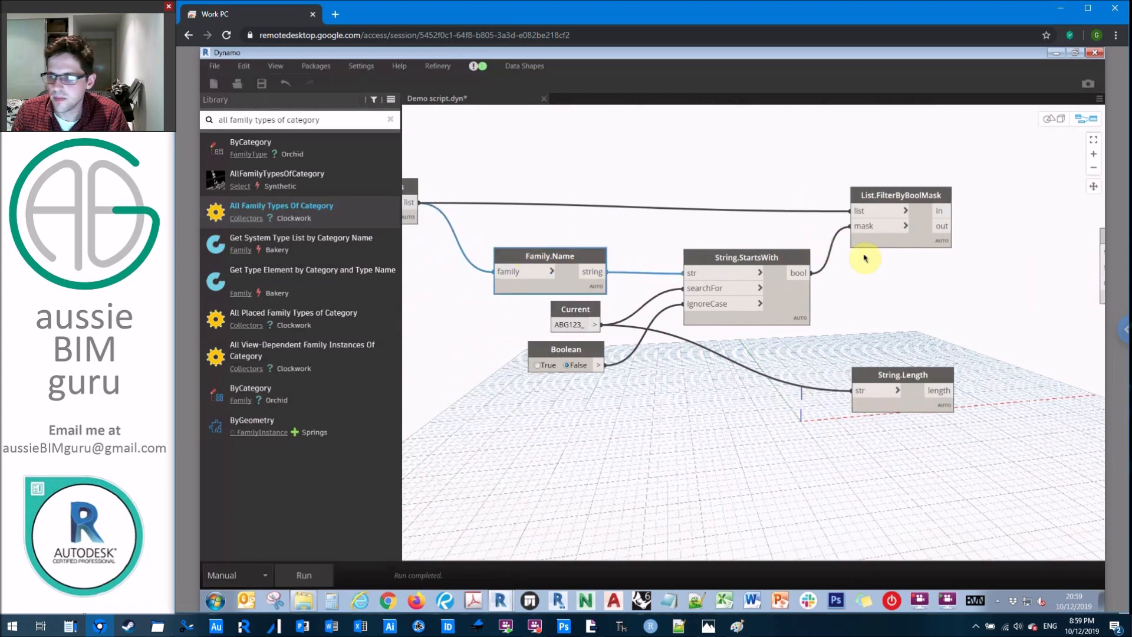
middle_click_drag(874, 264, 505, 265)
middle_click_drag(619, 265, 495, 266)
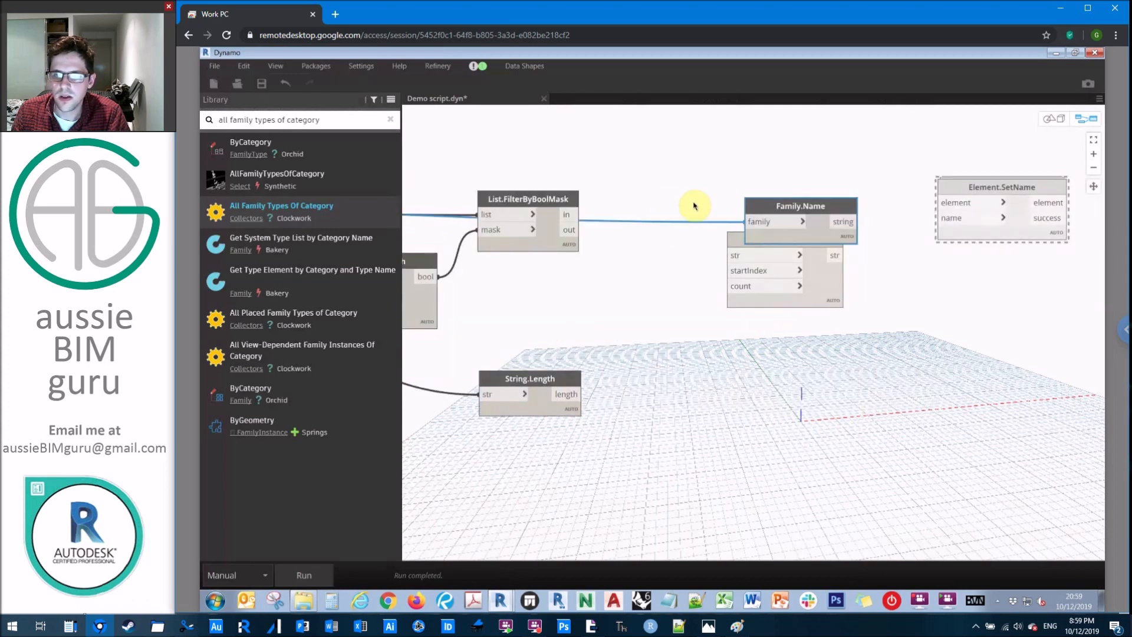
left_click_drag(771, 210, 638, 211)
mouse_move(779, 242)
left_mouse_down()
mouse_move(827, 225)
mouse_move(820, 200)
left_mouse_up()
left_click(715, 219)
left_click(783, 240)
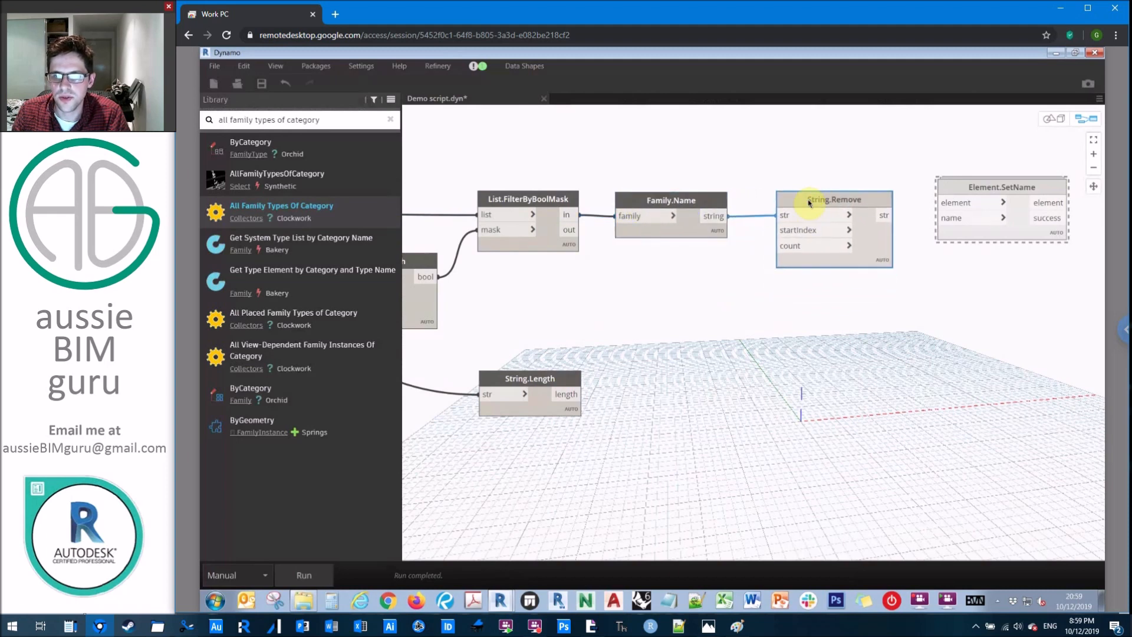
Wire a Code Block 0 into startIndex and String.Length's prefix length into count
double_click(683, 265)
left_click(701, 273)
type("0;")
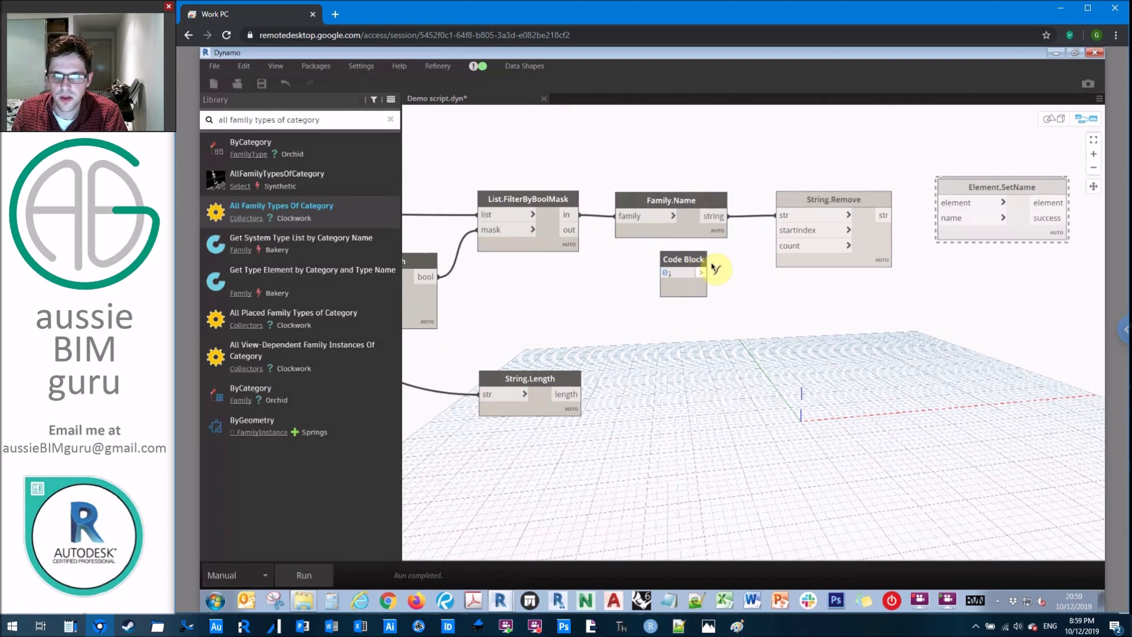
left_click(779, 231)
left_click_drag(683, 259, 700, 249)
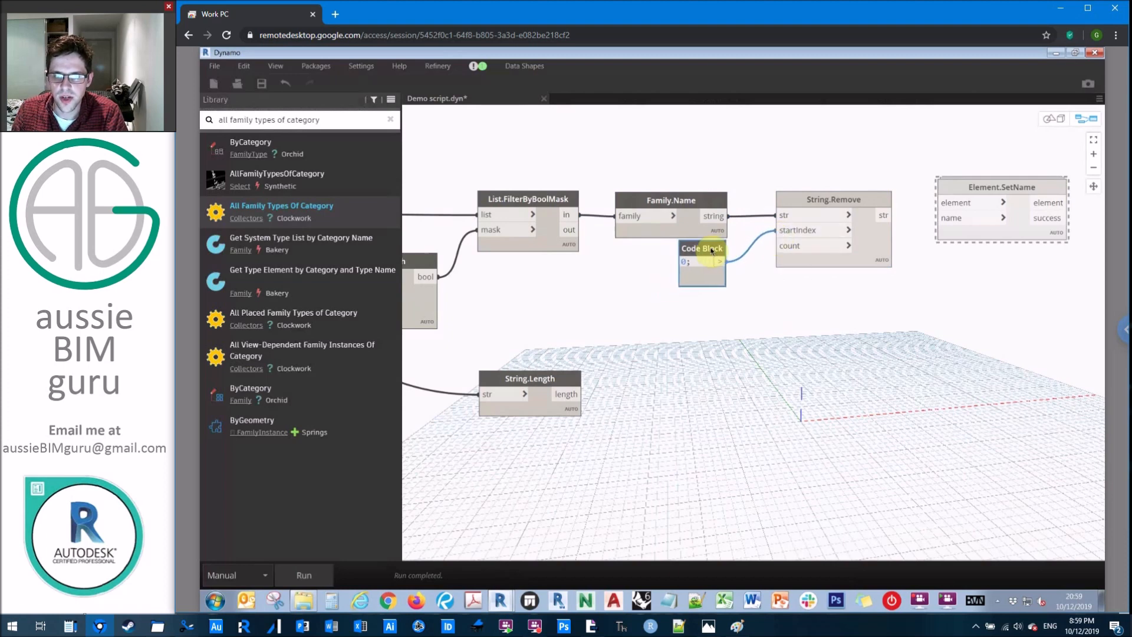
left_click(792, 248)
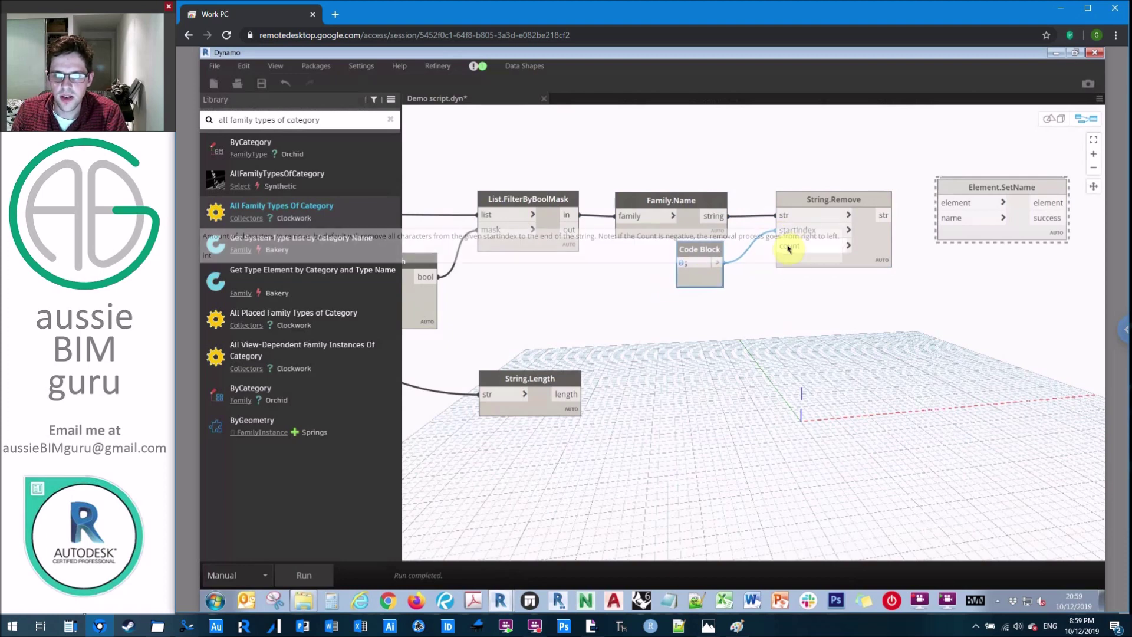
left_click(567, 395)
Move Element.SetName out of the way and run the graph to get names like Fridge_Miele_Type1_R19
middle_click_drag(531, 309, 822, 326)
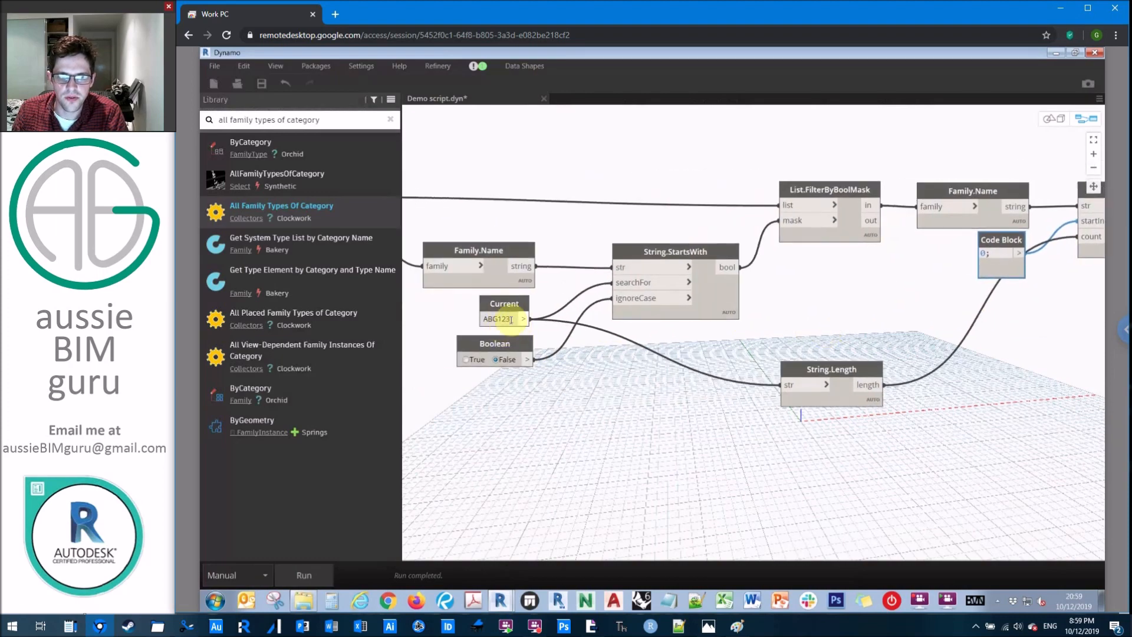
middle_click_drag(533, 309, 702, 328)
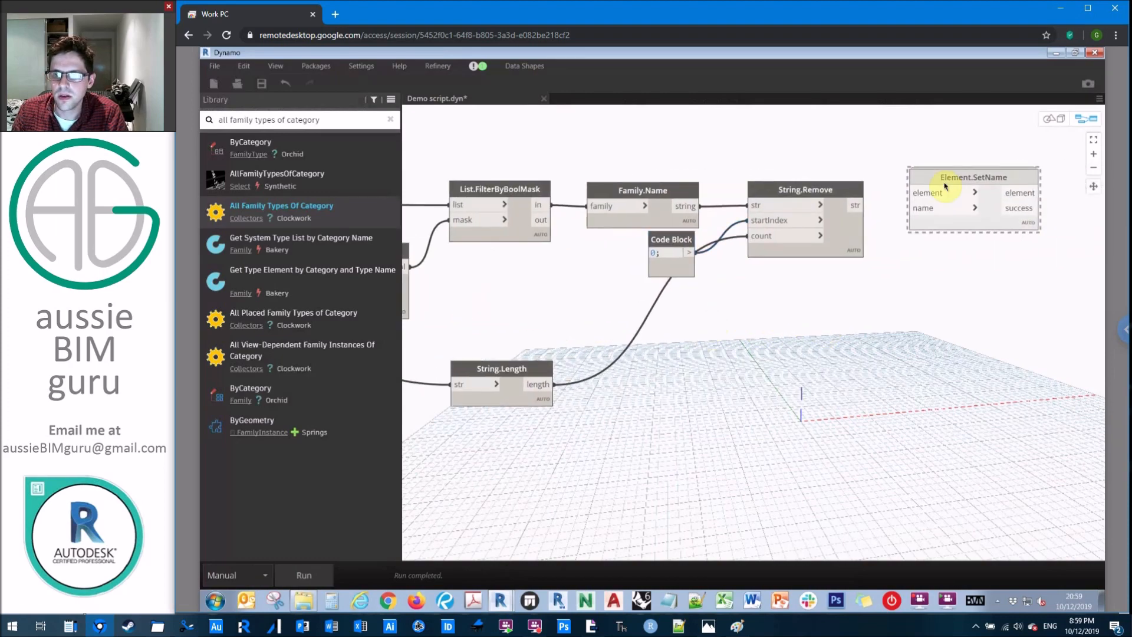
left_click_drag(947, 181, 786, 113)
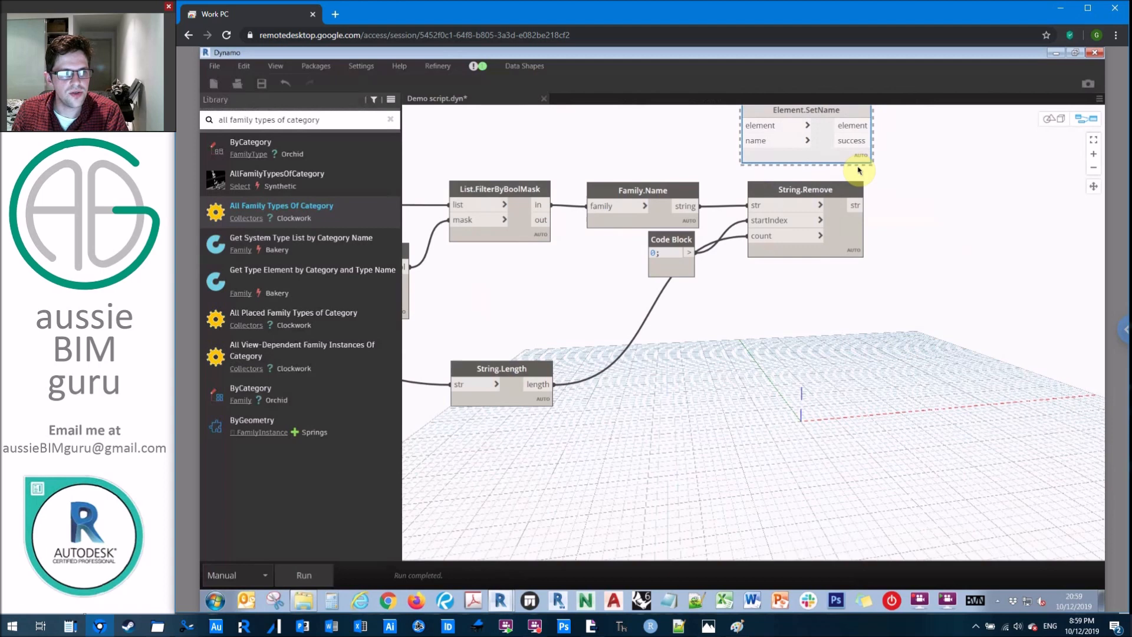
left_click(303, 575)
mouse_move(851, 252)
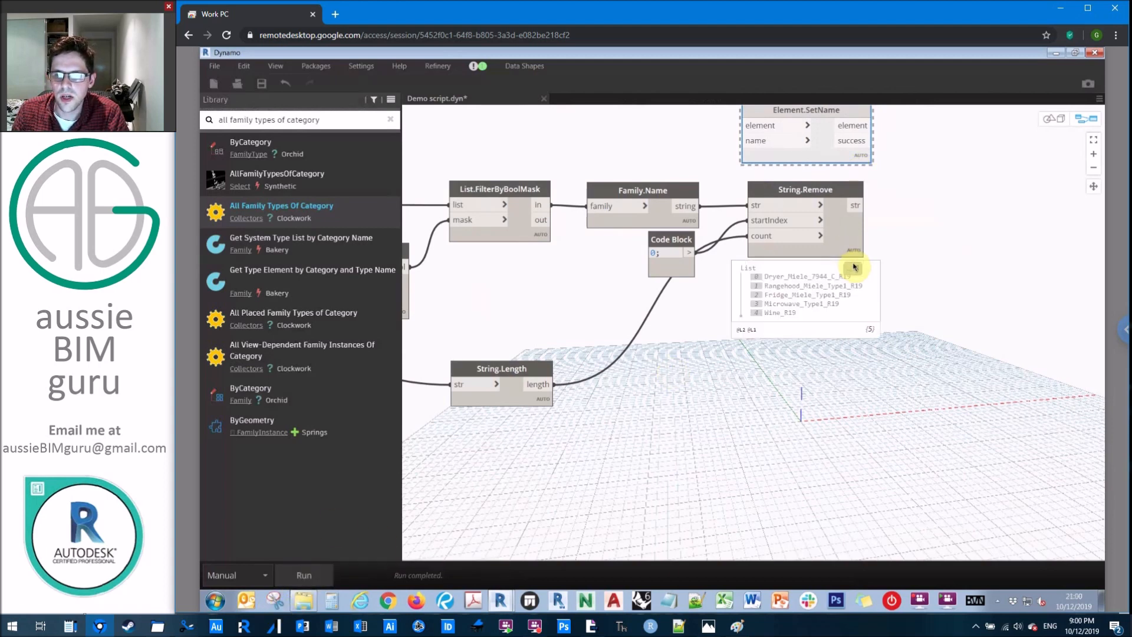
scroll(839, 295, "up", 1)
scroll(782, 257, "up", 1)
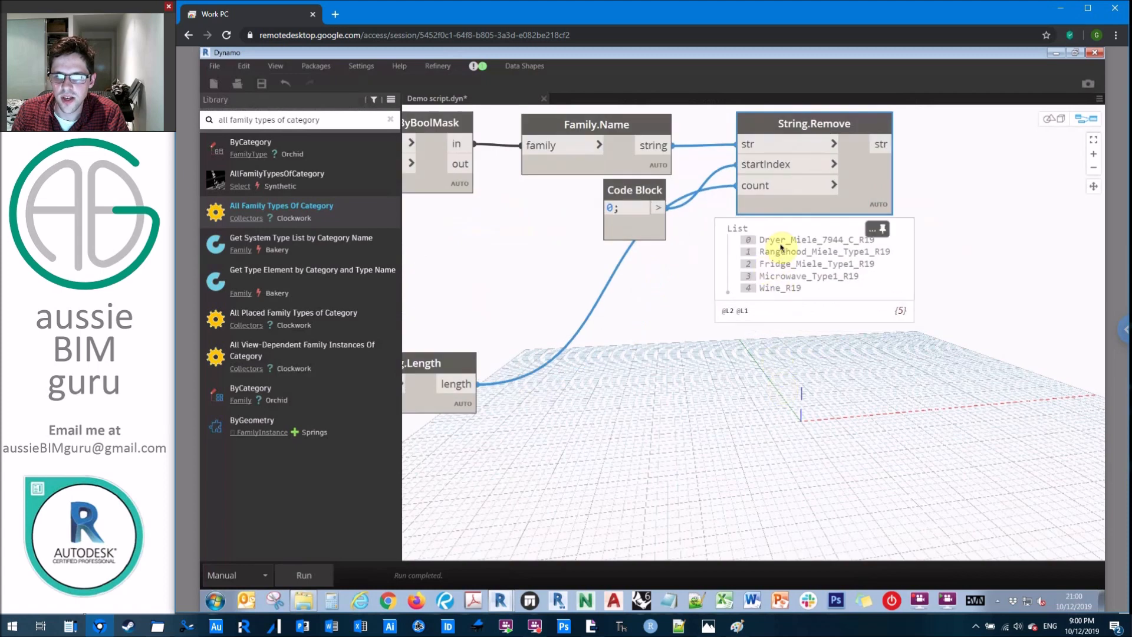
Add a + node via canvas search and move it up beside String.Remove
middle_click_drag(955, 248, 824, 284)
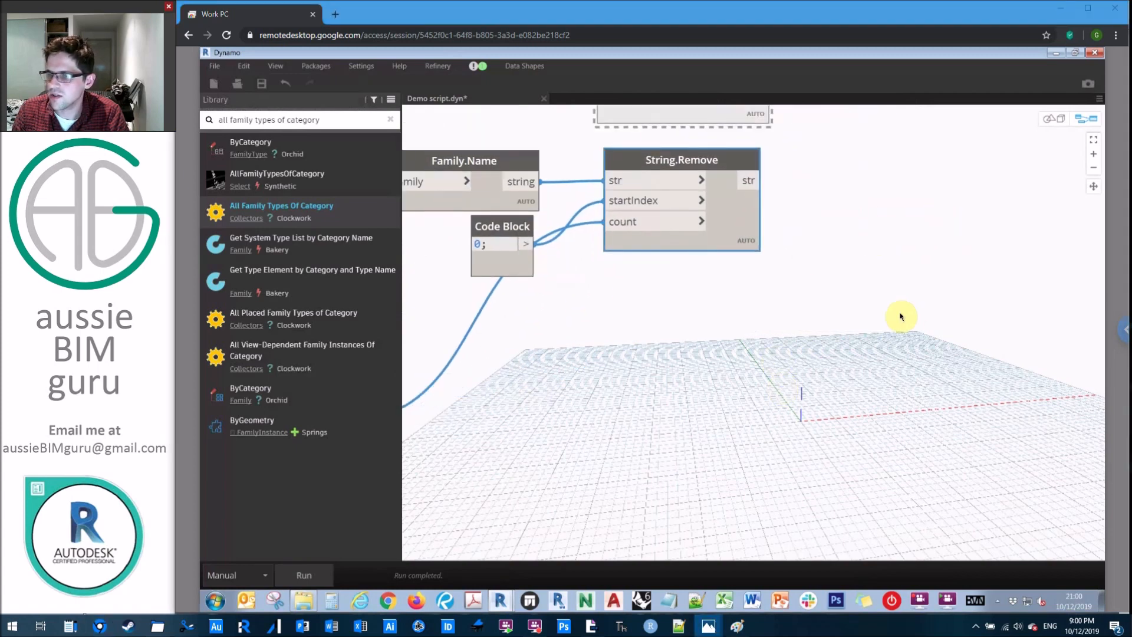
middle_click_drag(901, 316, 790, 327)
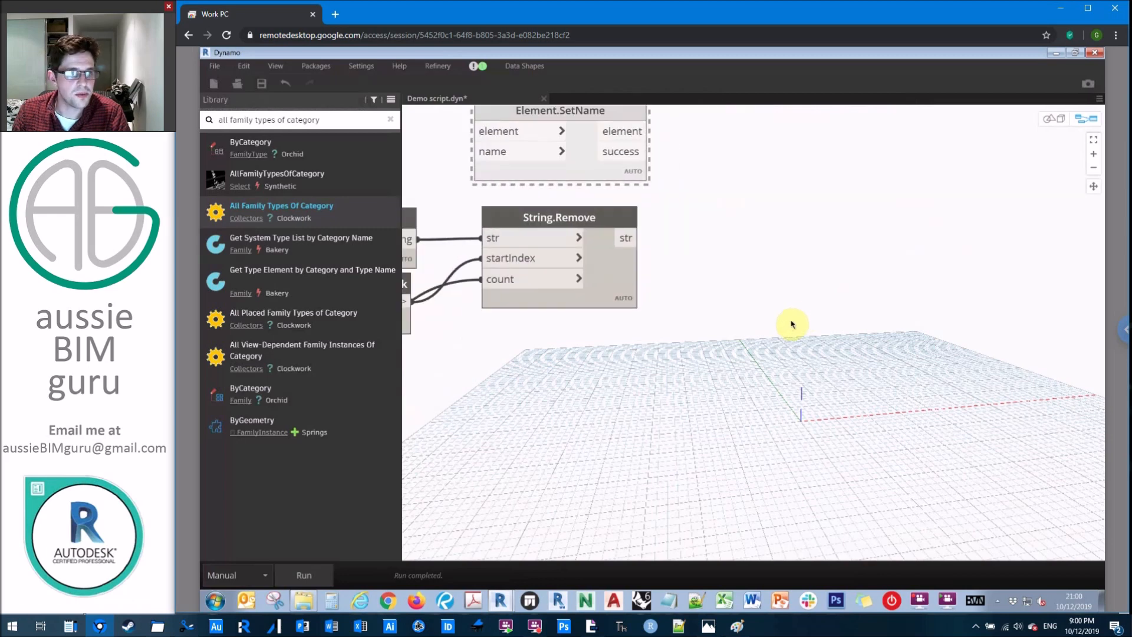
right_click(756, 316)
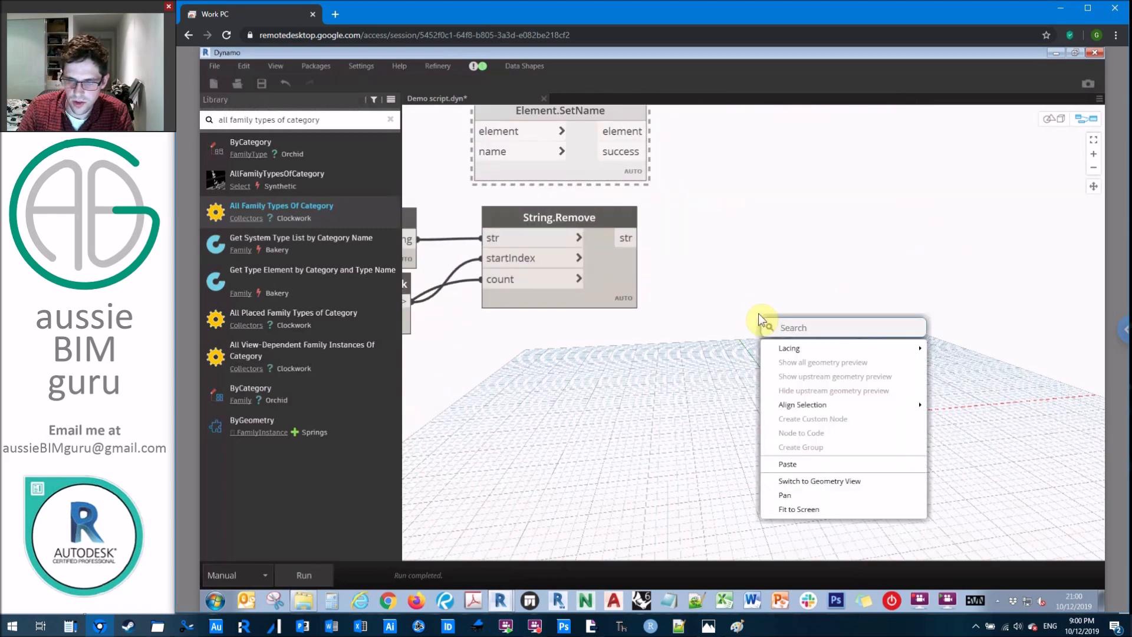
type("+")
key("Return")
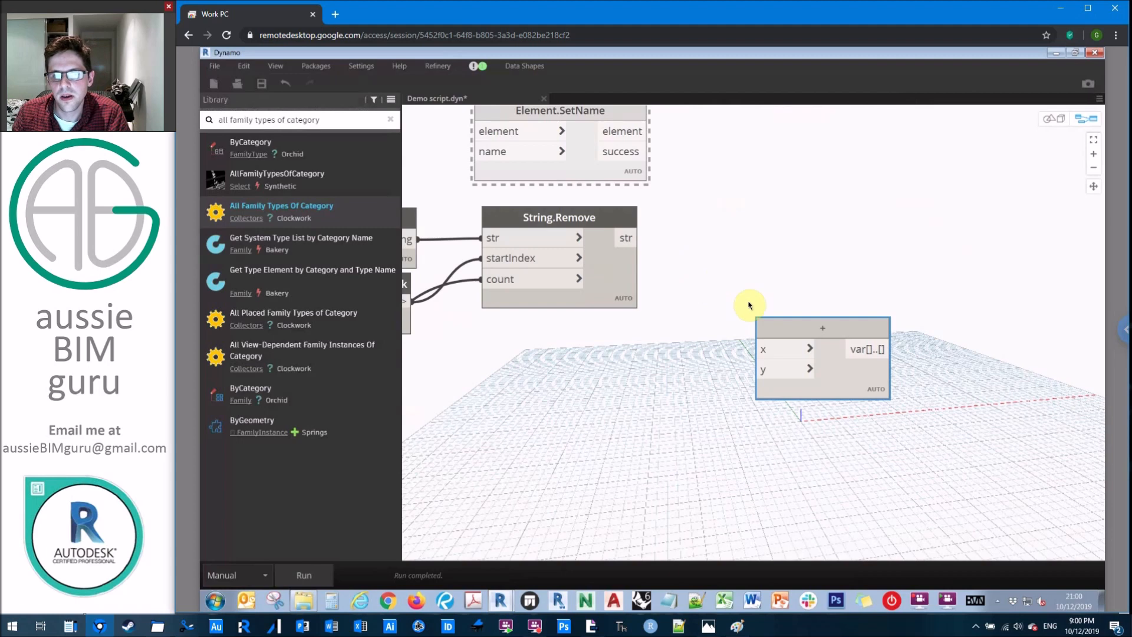
left_click_drag(779, 329, 783, 197)
Wire String.Remove's result into the + y input and move Element.SetName below it
left_click(626, 238)
left_click(766, 237)
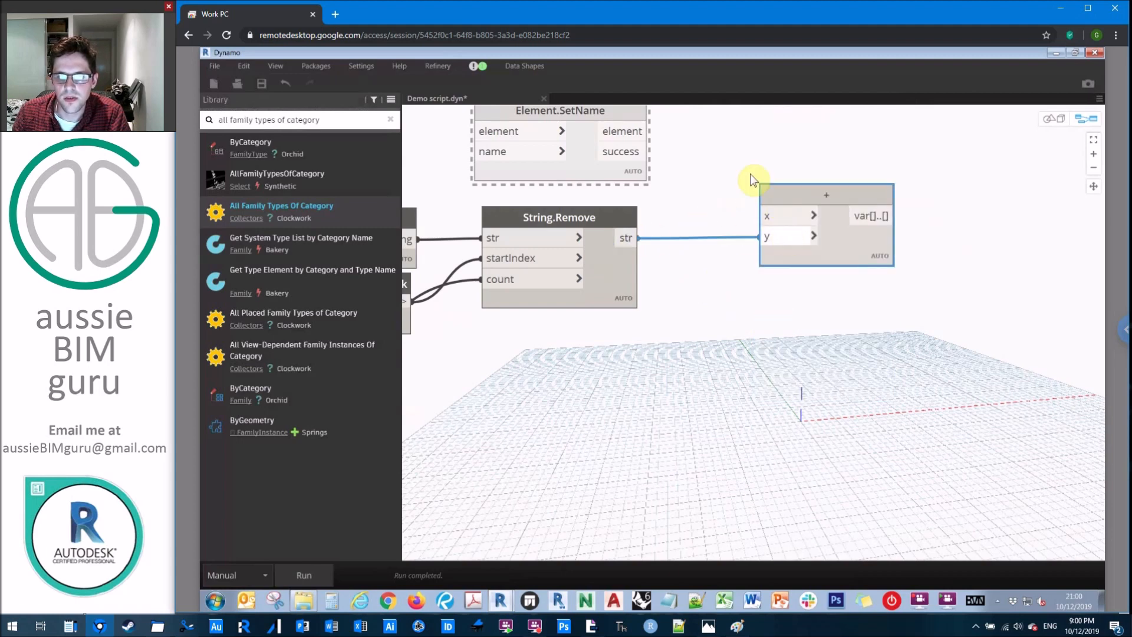
middle_click_drag(750, 186, 762, 305)
left_click_drag(646, 232, 1018, 464)
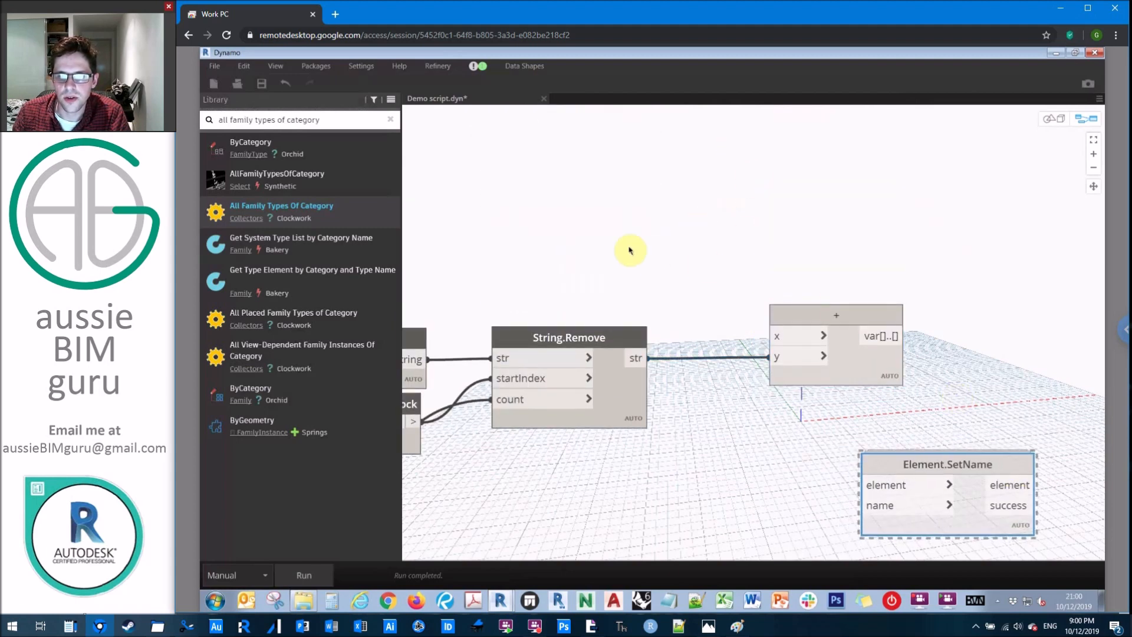
Add a String node on the canvas holding the value ABG456_
right_click(630, 251)
type("STRING")
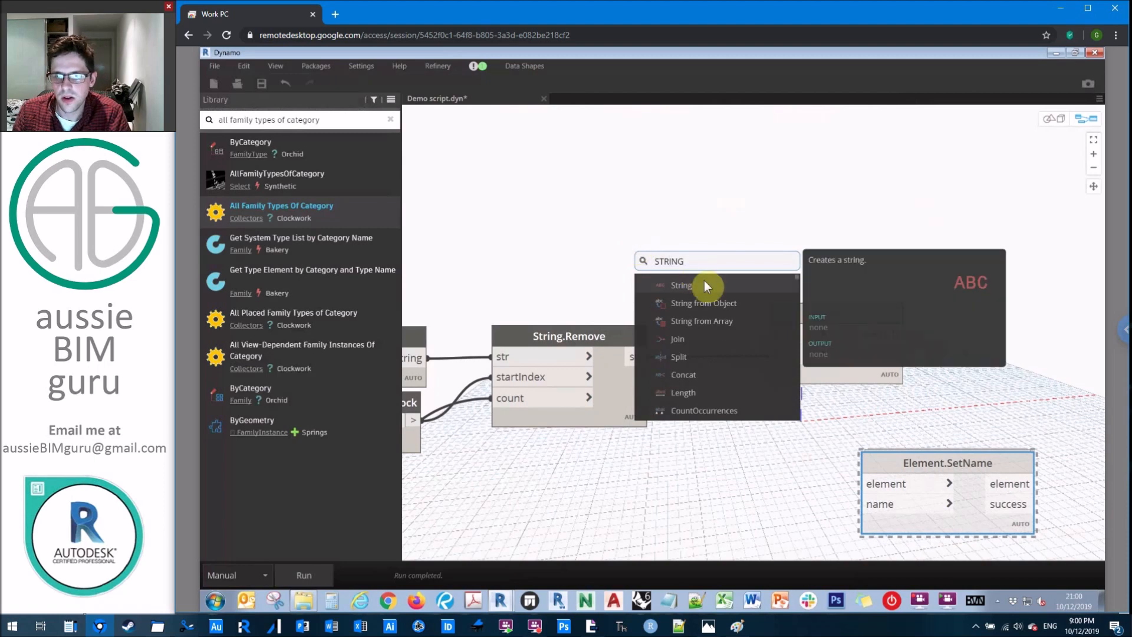
left_click(705, 285)
left_click(722, 315)
key("Caps_Lock")
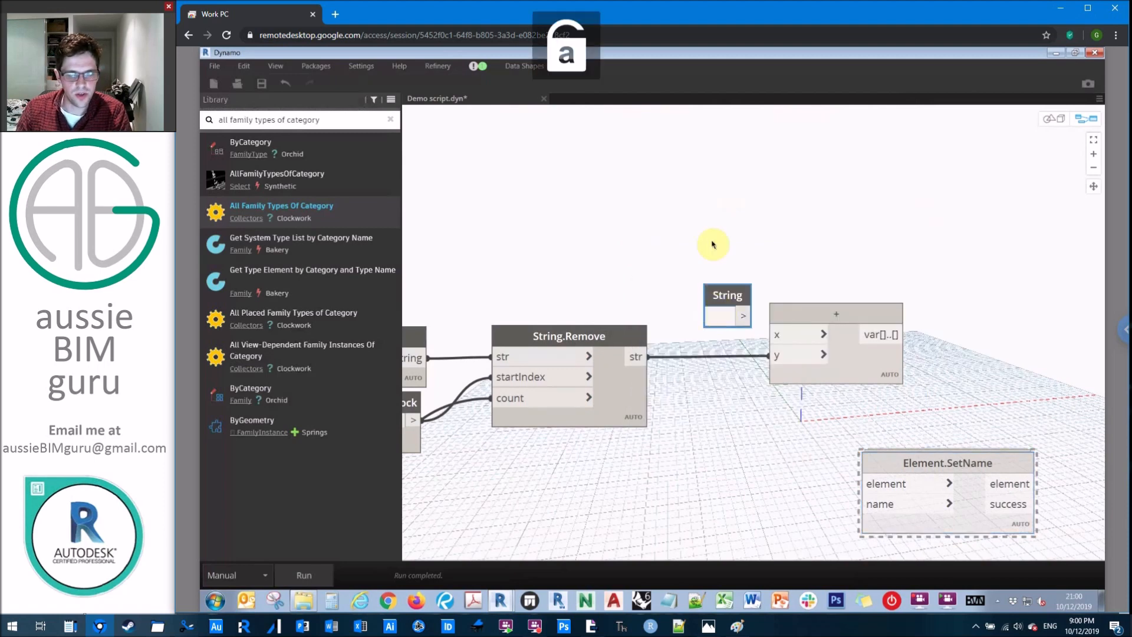
type("d")
key("Caps_Lock")
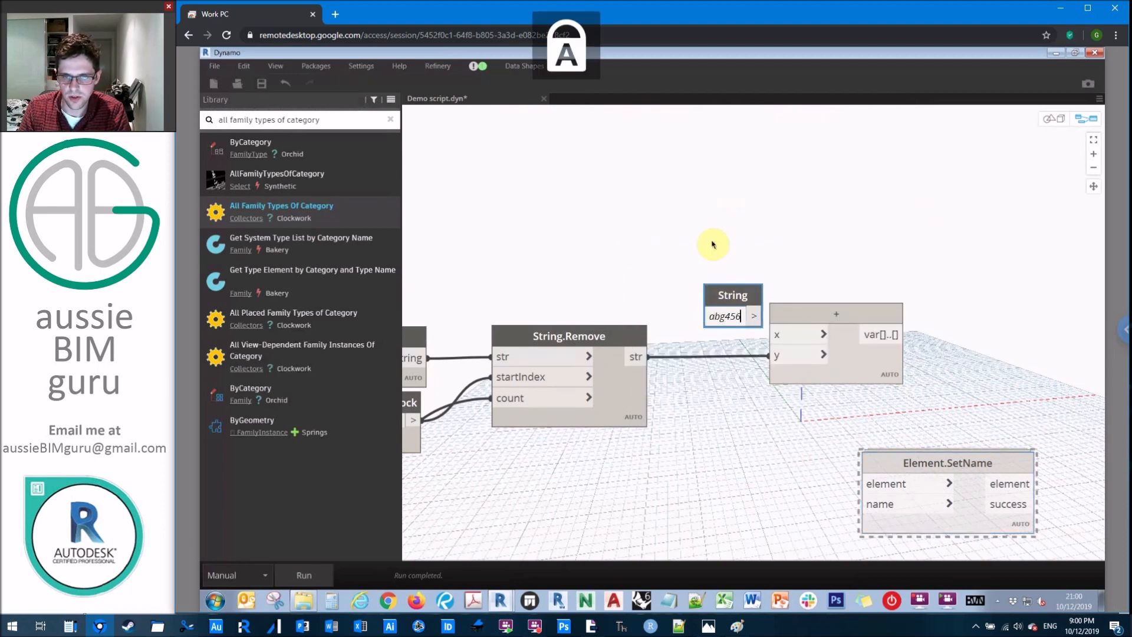
key("BackSpace")
key("BackSpace")
key("BackSpace")
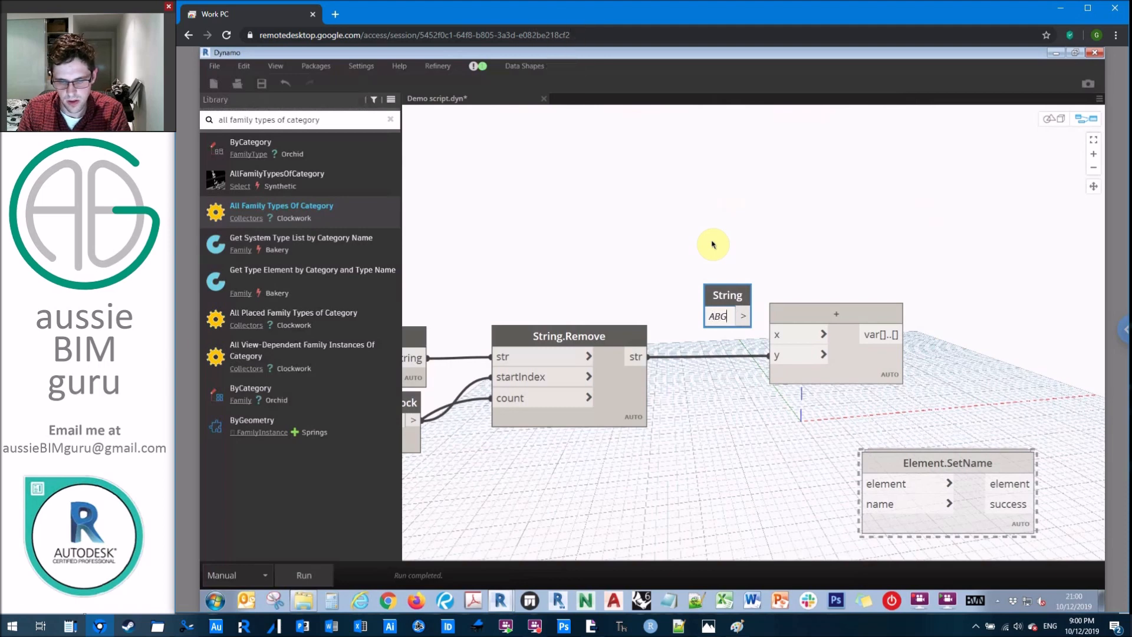
type("456_")
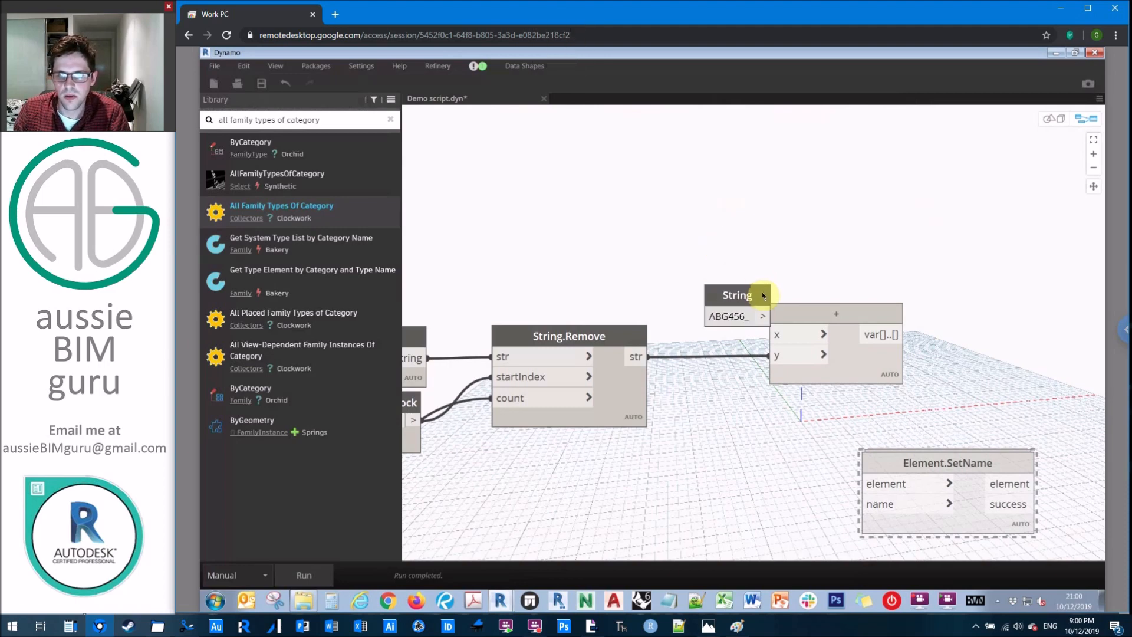
Position the String node left of the + node and wire it into the x input
left_click_drag(736, 294, 611, 262)
left_click(636, 284)
left_click(783, 334)
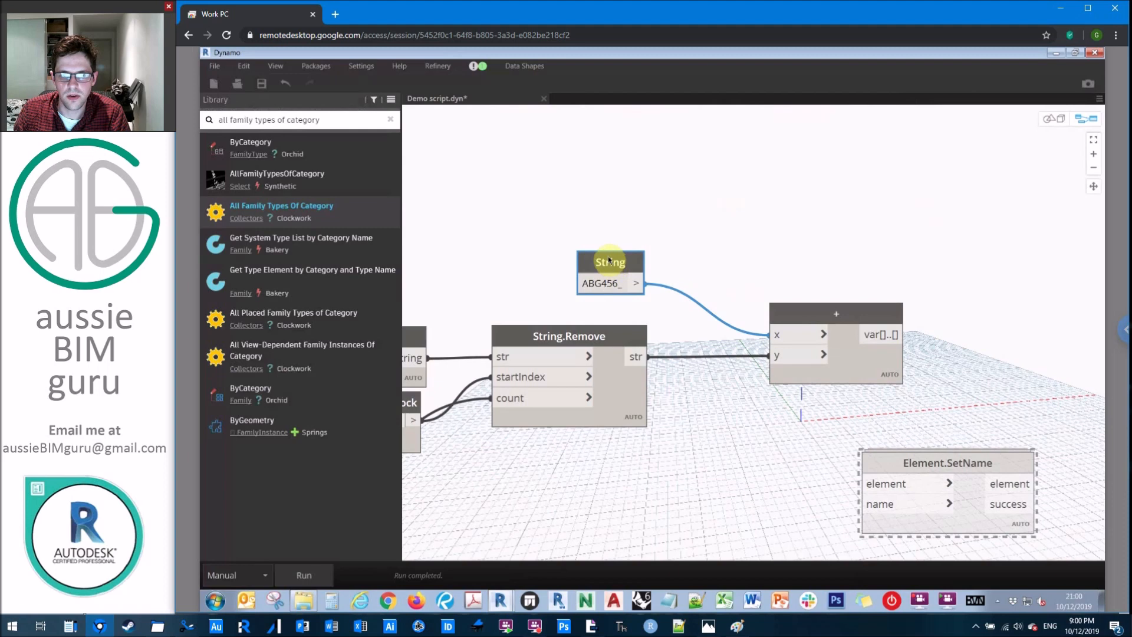
Rename the String node to New prefix, then move over to Element.SetName
double_click(616, 257)
type("nEW P")
key("BackSpace")
key("BackSpace")
key("BackSpace")
key("Caps_Lock")
type("New prefix")
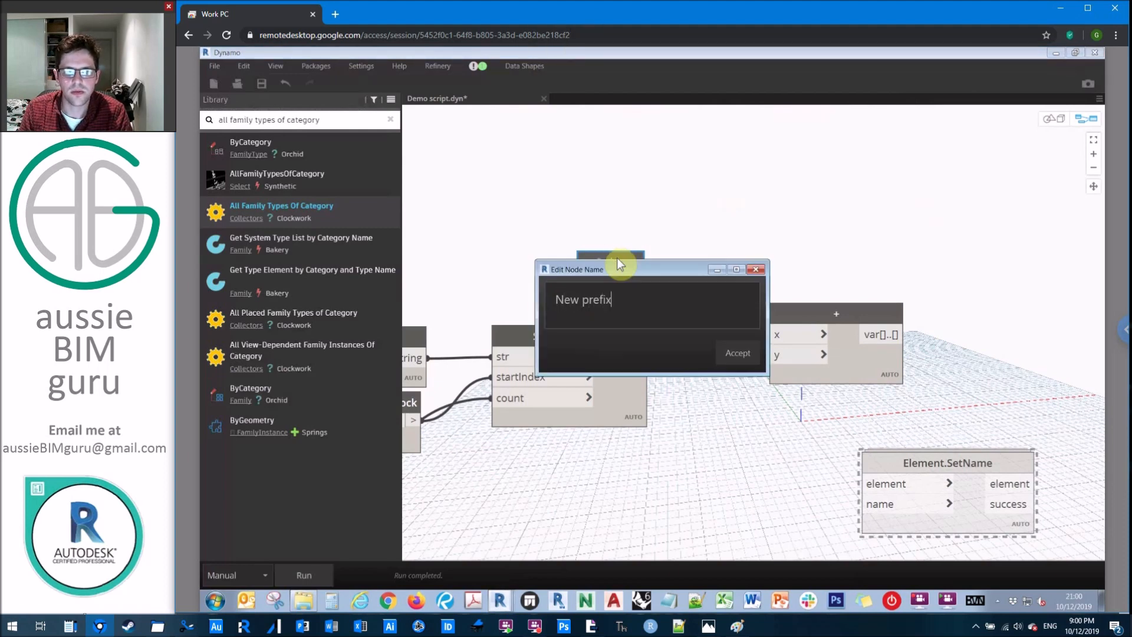
key("Return")
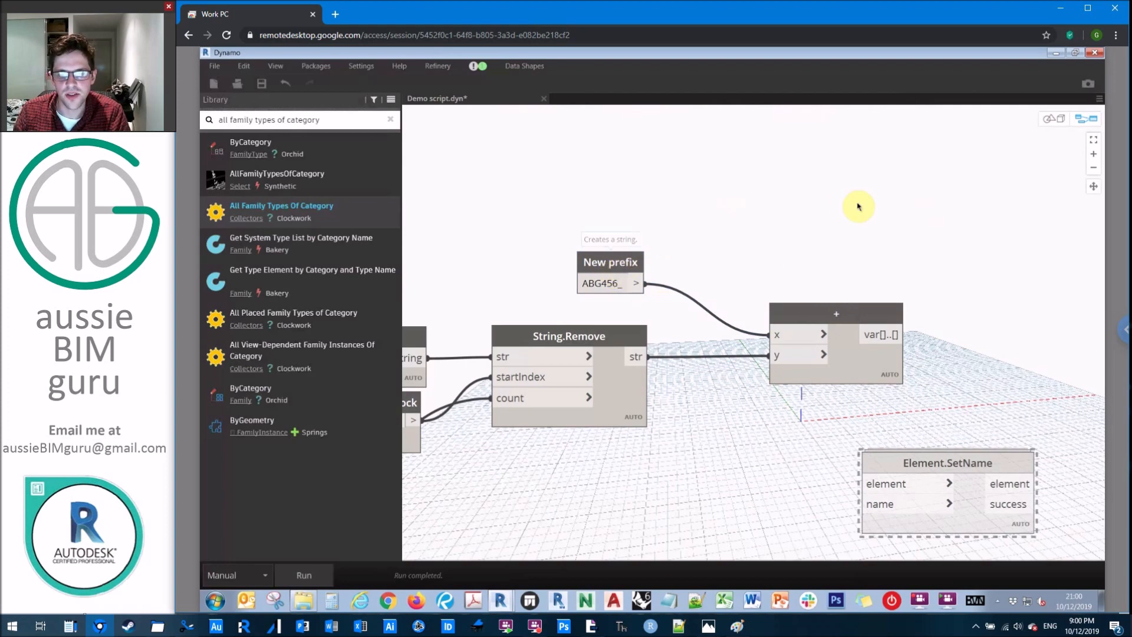
middle_click_drag(884, 381, 740, 356)
left_click(863, 455)
Rearrange Element.SetName and the prefix, String.Remove and + nodes for clear wiring
left_click_drag(847, 438, 1022, 381)
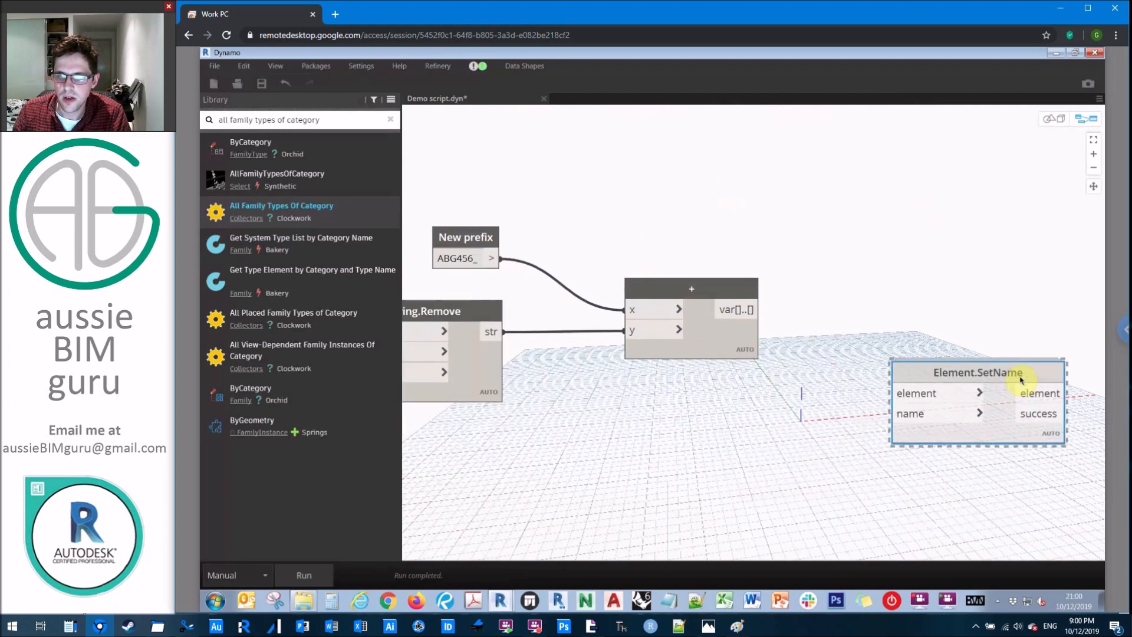
scroll(1022, 381, "down", 2)
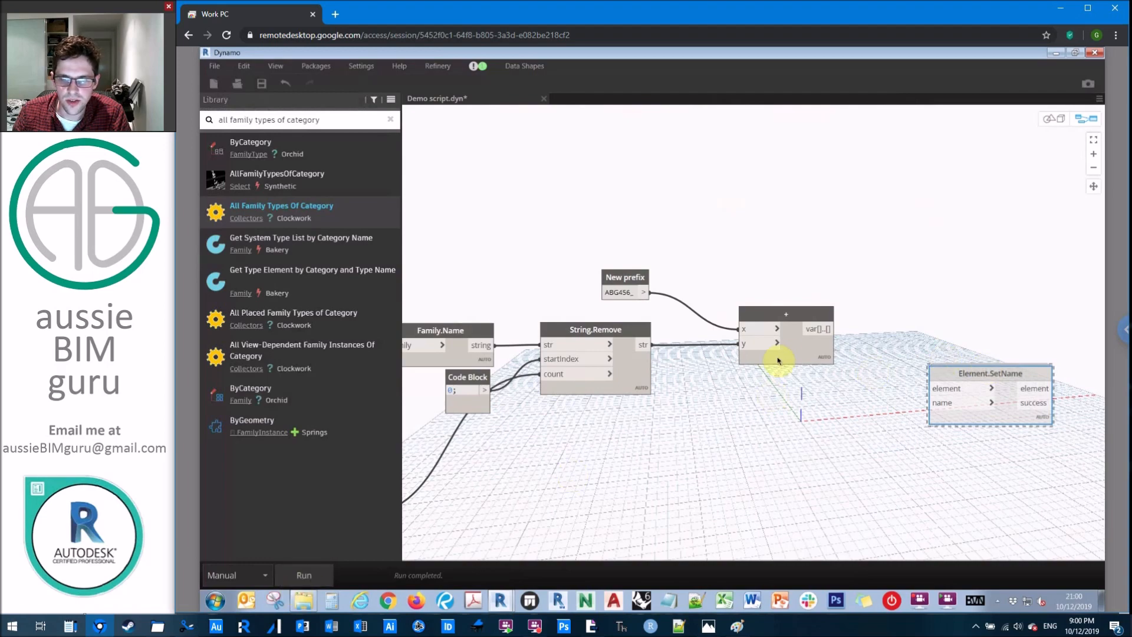
scroll(830, 356, "up", 2)
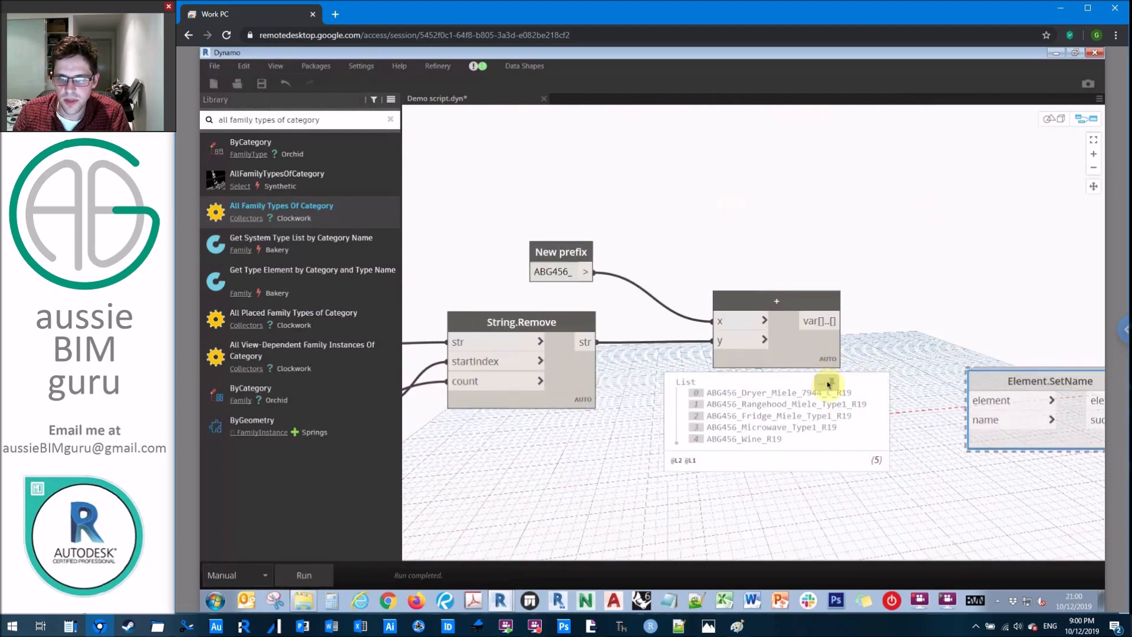
scroll(830, 384, "down", 3)
left_click_drag(888, 385, 676, 306)
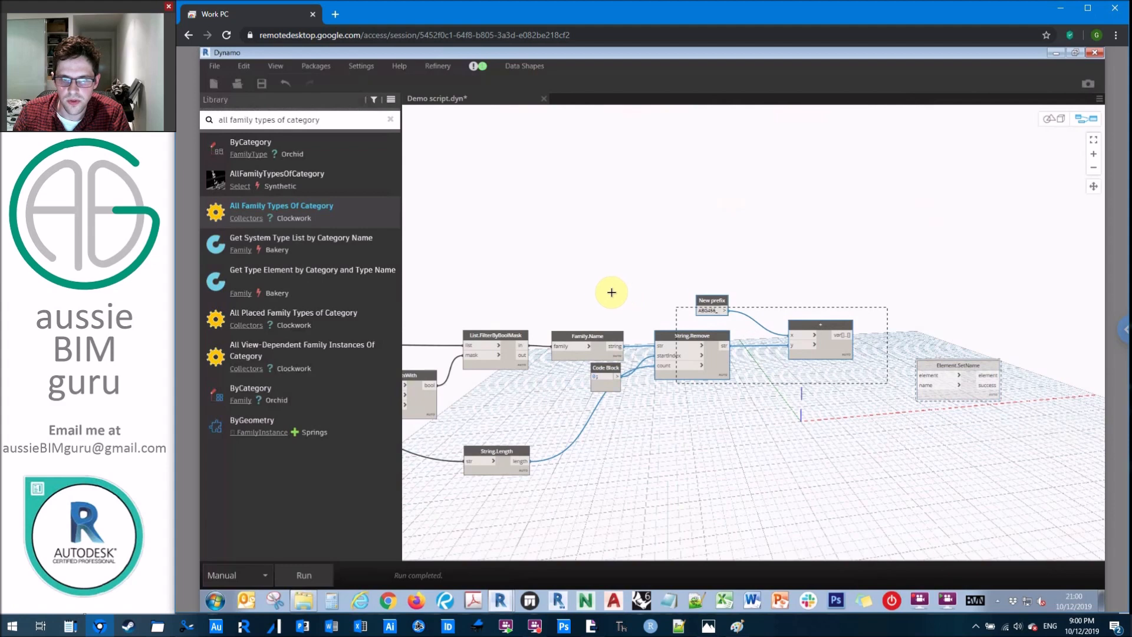
left_click(588, 336)
left_click_drag(606, 341, 637, 414)
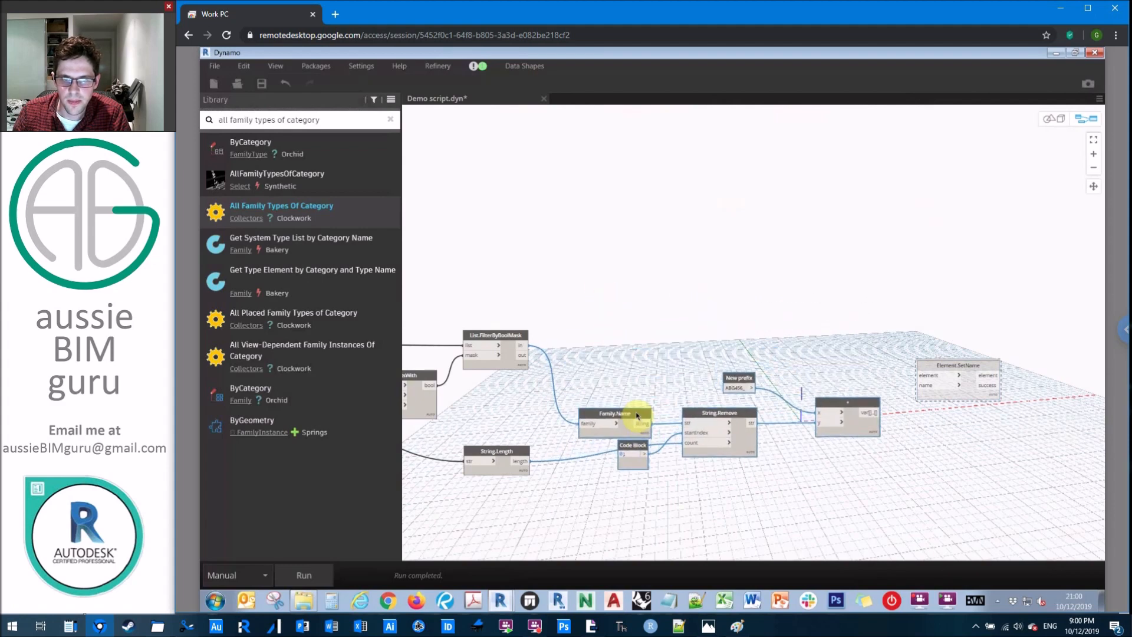
left_click_drag(958, 365, 976, 348)
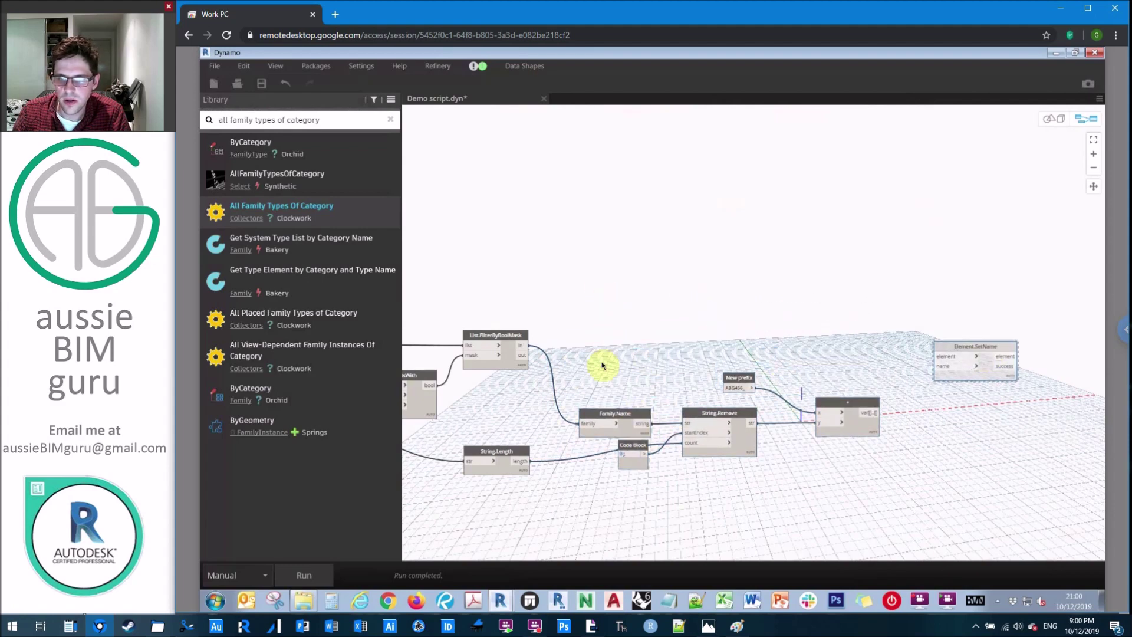
Wire the filtered family list into Element.SetName element and the + result into name
left_click(531, 351)
left_click(939, 357)
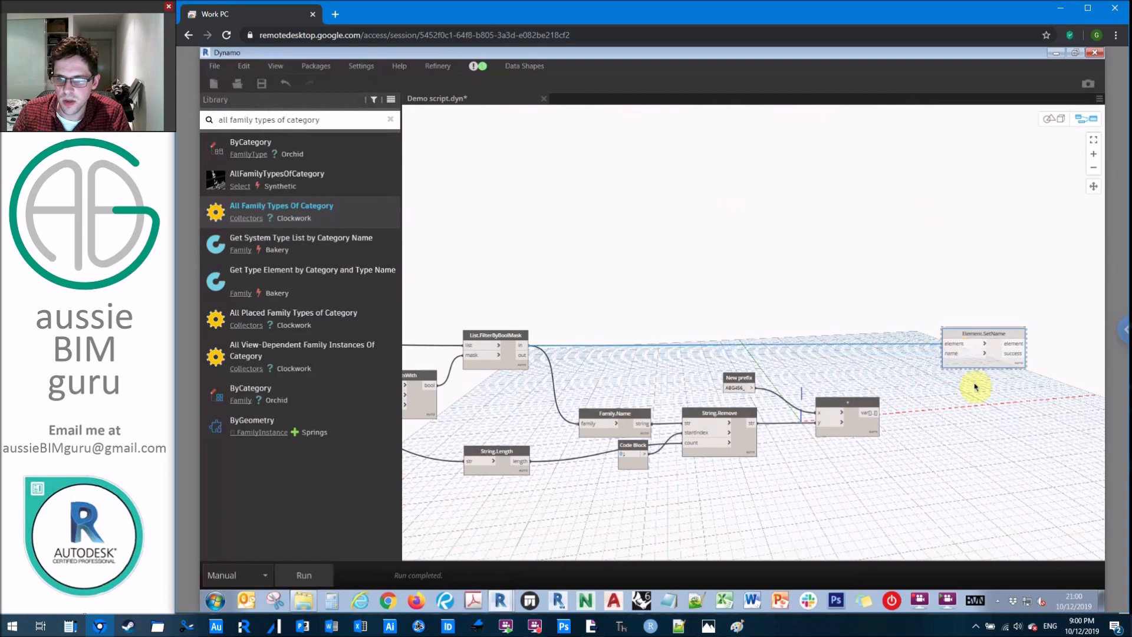
scroll(976, 386, "up", 4)
left_click(720, 454)
left_click(929, 311)
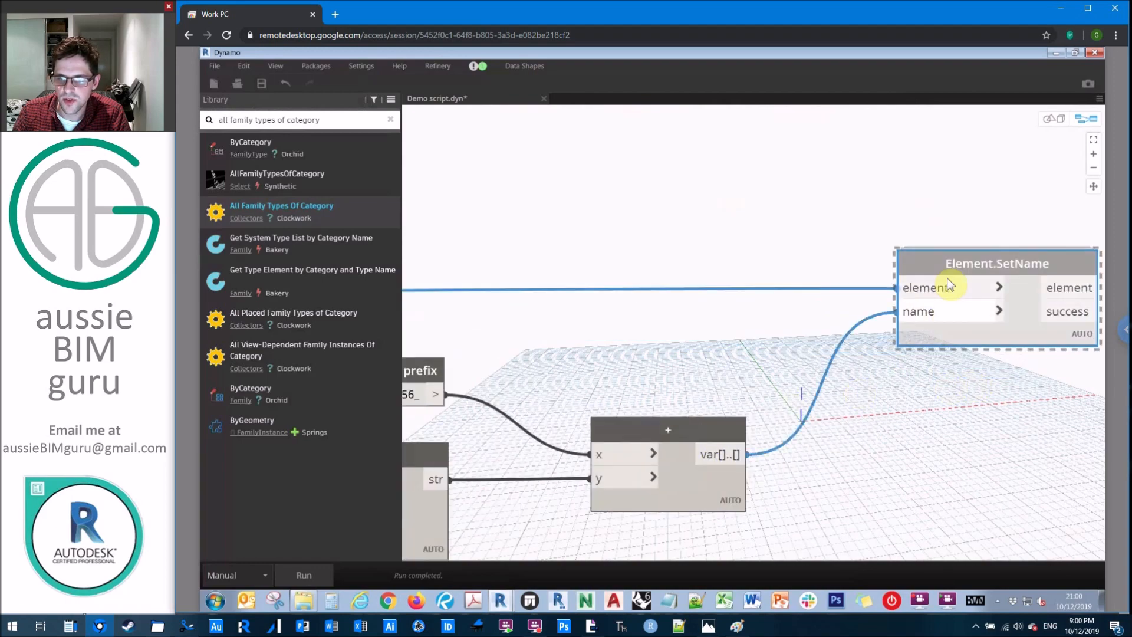
Unfreeze Element.SetName and run the graph to rename the families
right_click(959, 264)
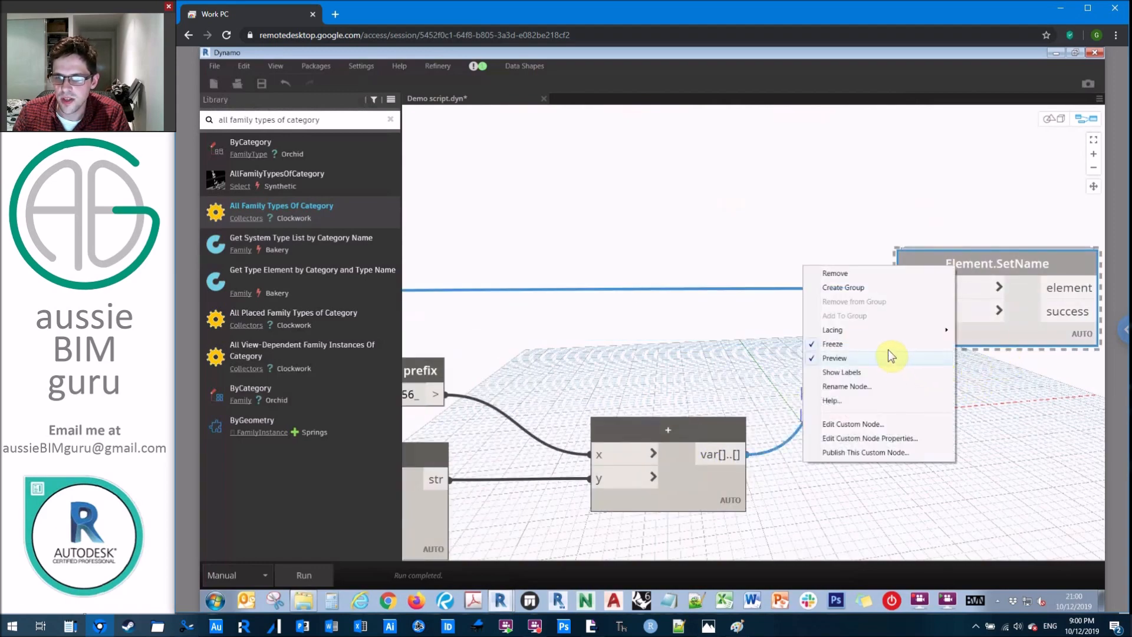
left_click(760, 253)
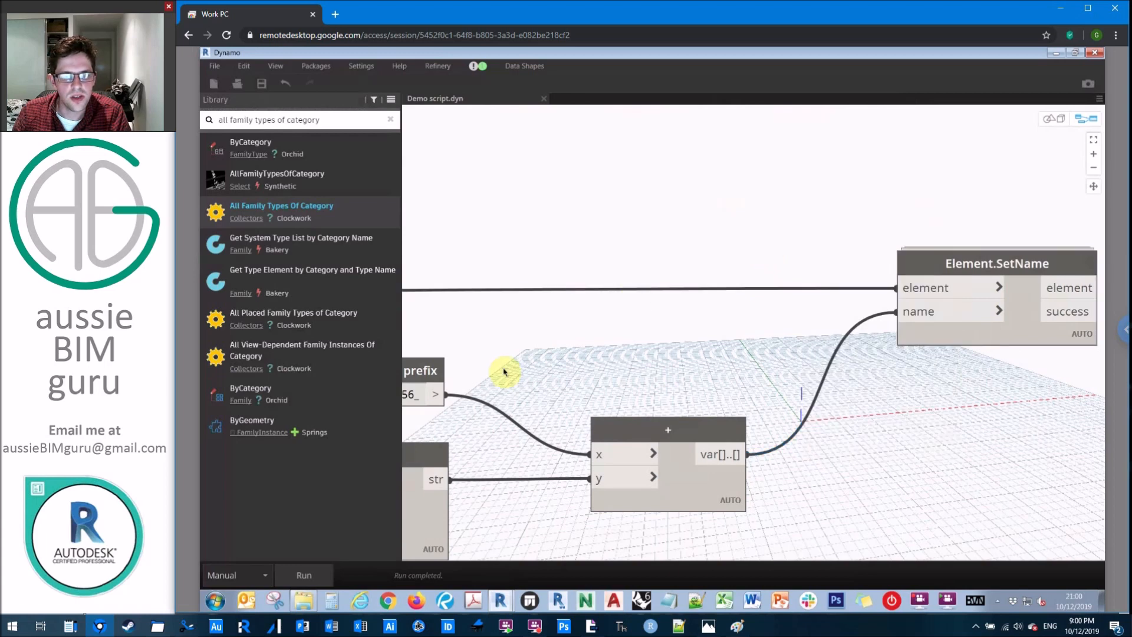
left_click(303, 577)
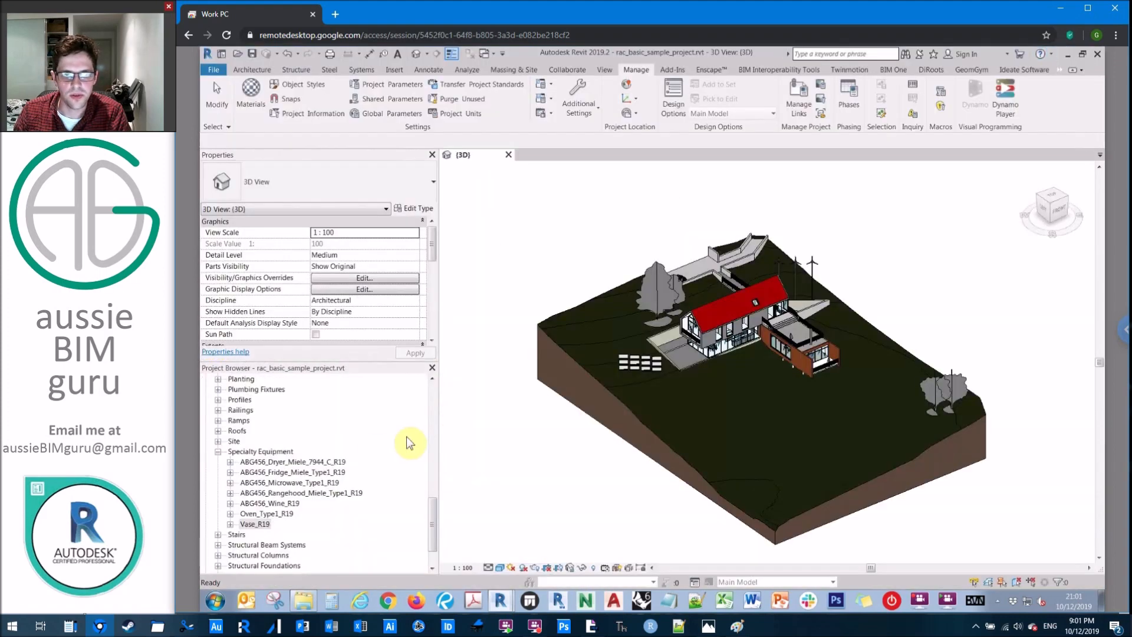
Step through the ABG456_ Specialty Equipment families in the Project Browser, then switch to the slides
left_click(262, 462)
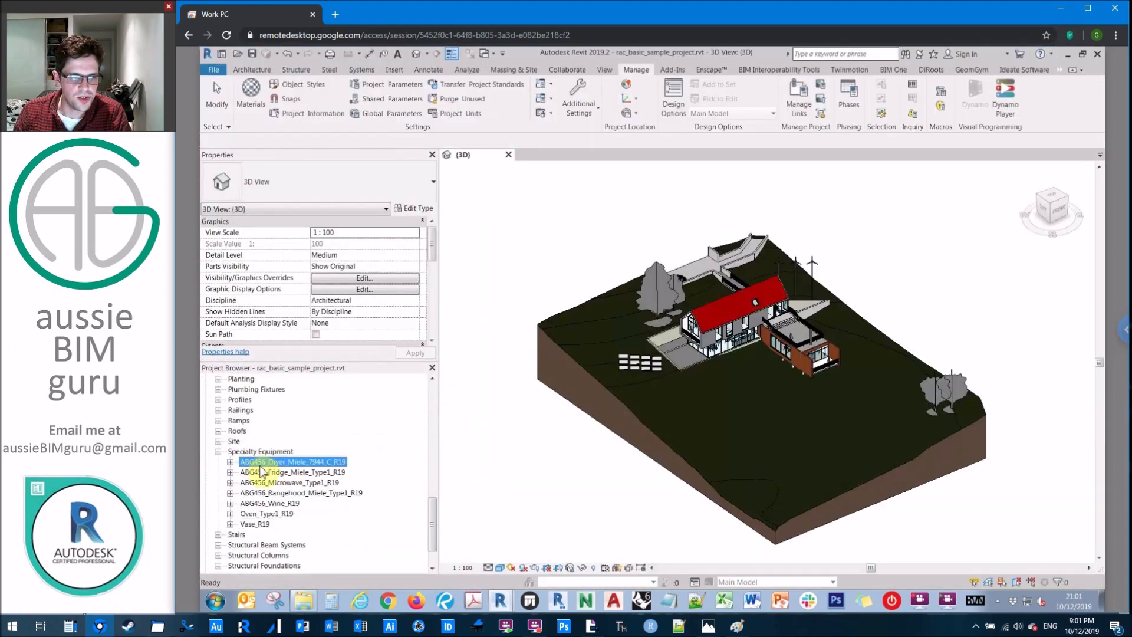
left_click(266, 471)
left_click(266, 481)
left_click(265, 493)
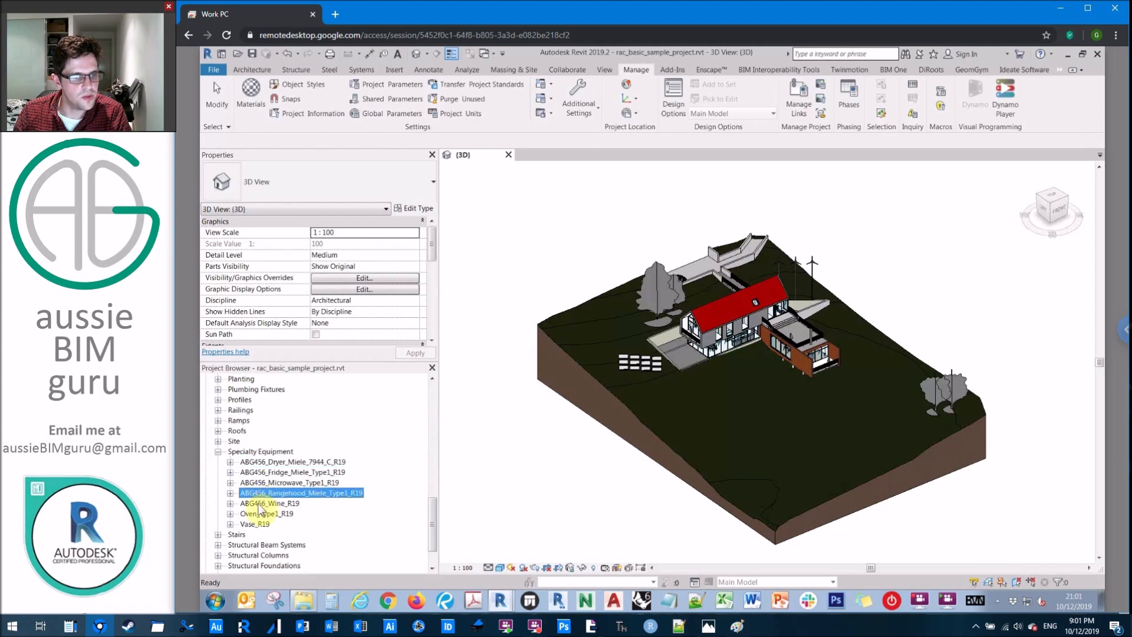
left_click(292, 462)
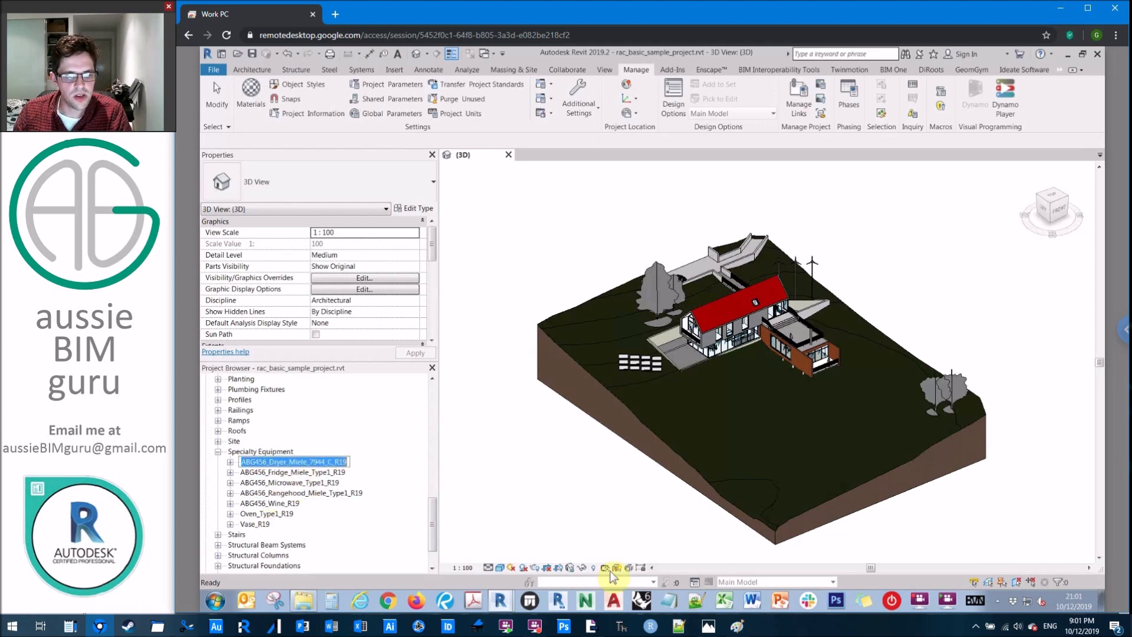
left_click(592, 627)
mouse_move(646, 567)
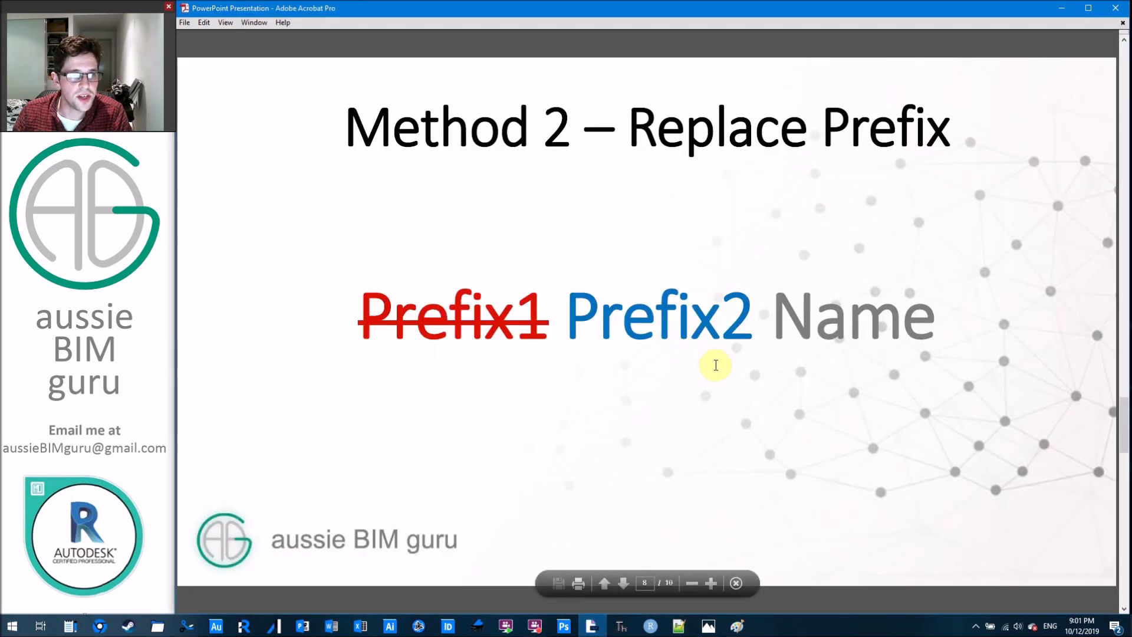
scroll(716, 365, "down", 1)
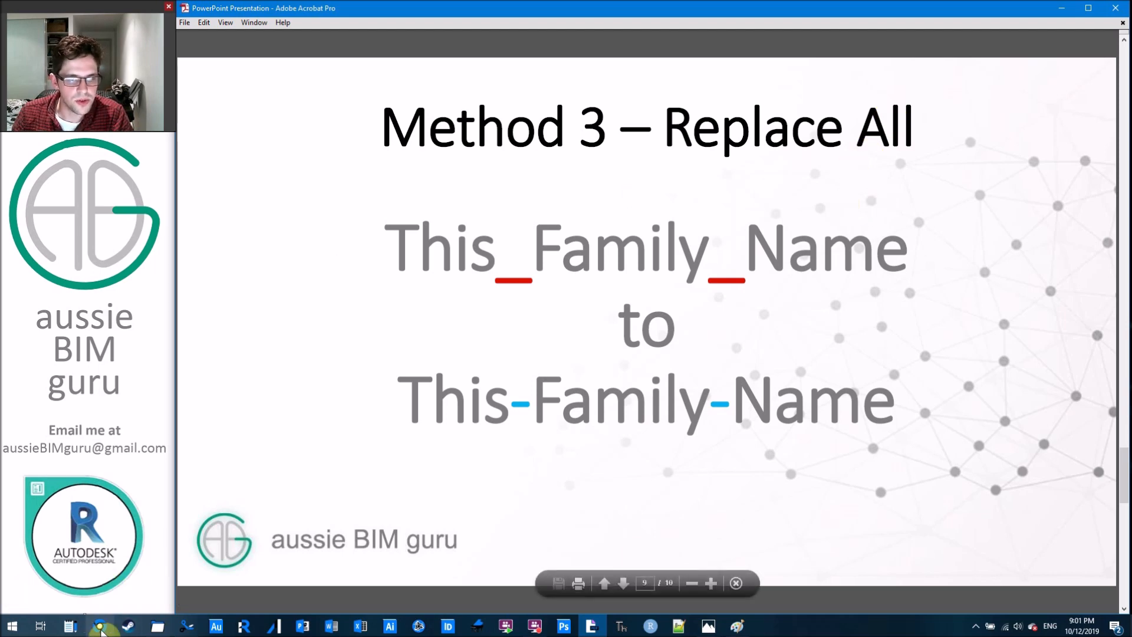
Switch from the Method 3 – Replace All slide back to the Revit project
left_click(99, 626)
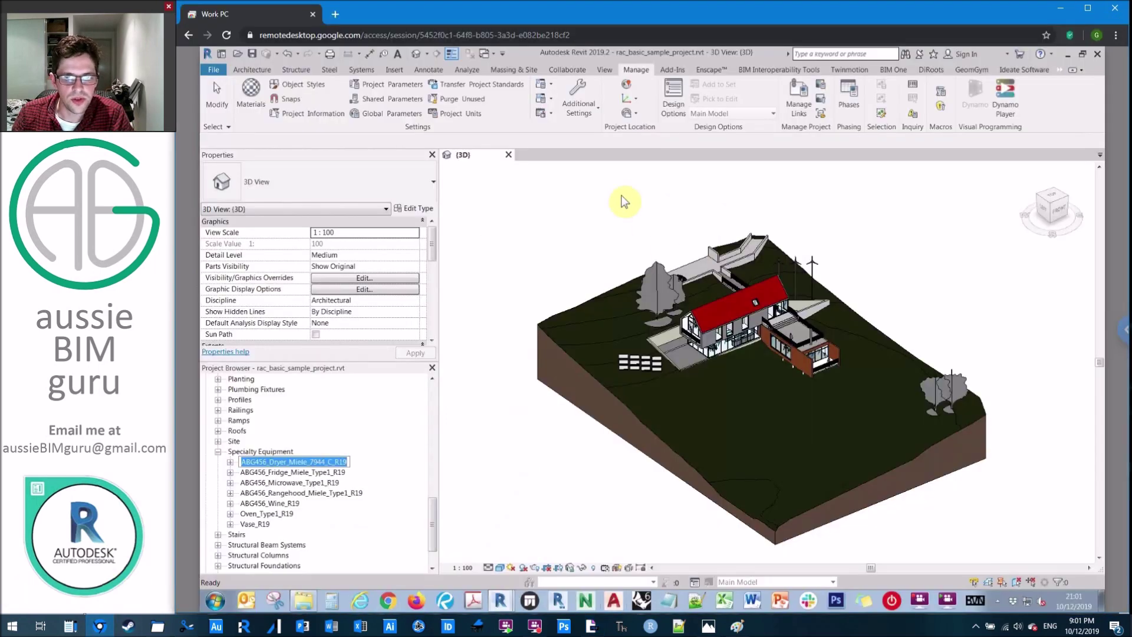
Bring Dynamo back up, pan to the String.StartsWith nodes and call up node search
left_click(500, 602)
left_click(500, 575)
mouse_move(709, 627)
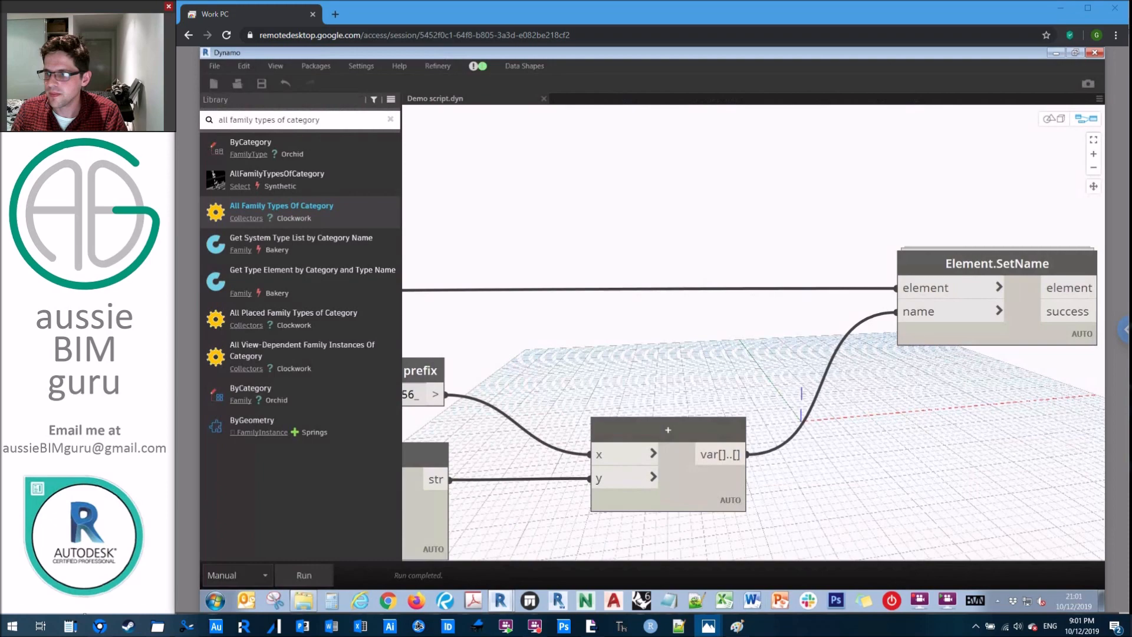
left_click(820, 199)
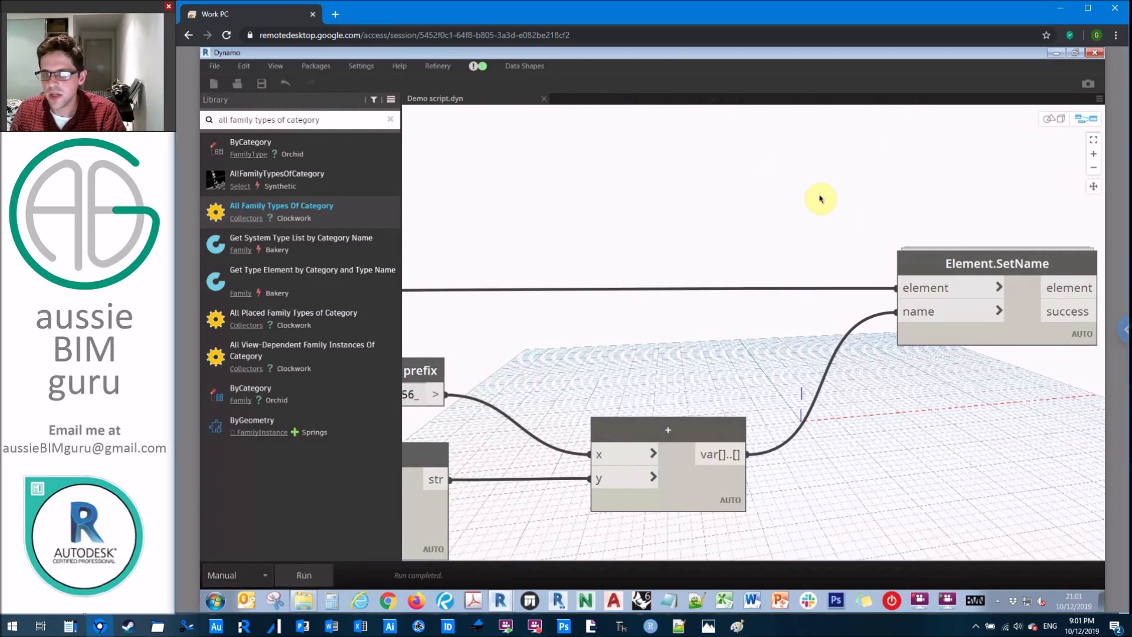
scroll(842, 219, "down", 3)
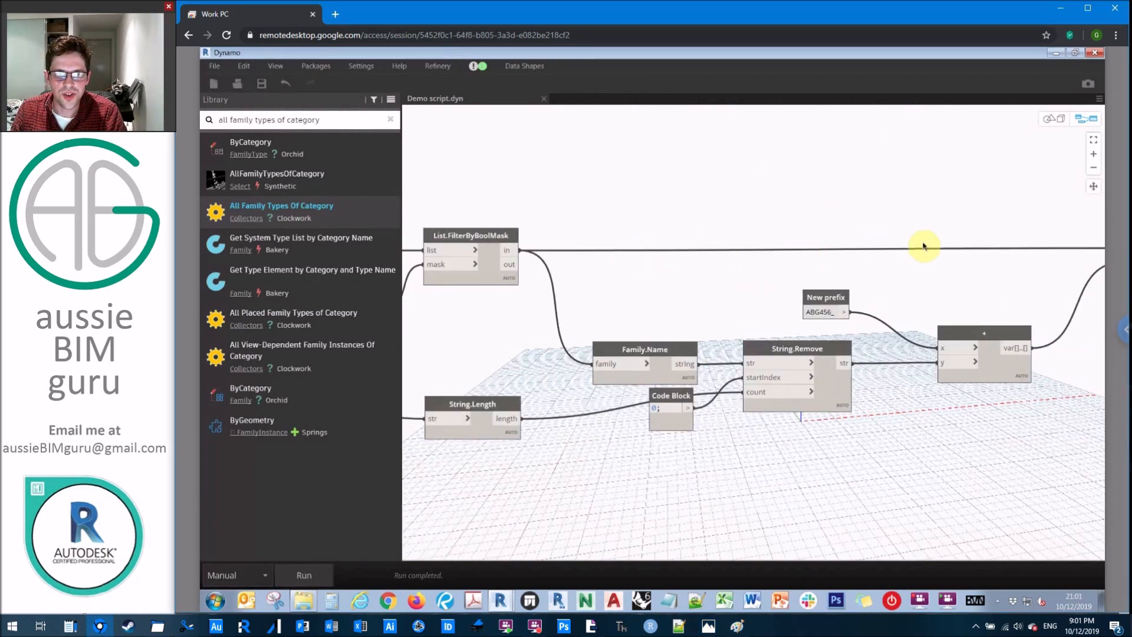
mouse_move(920, 248)
left_mouse_down()
mouse_move(728, 308)
mouse_move(884, 318)
left_mouse_up()
scroll(717, 314, "up", 2)
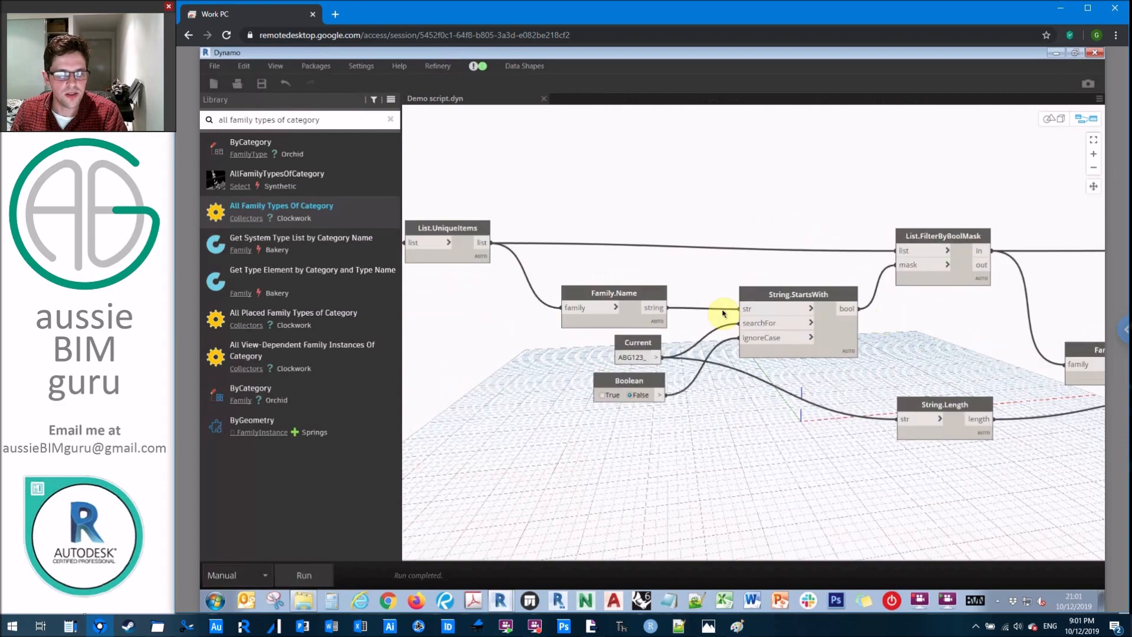
left_click_drag(717, 314, 680, 282)
right_click(640, 246)
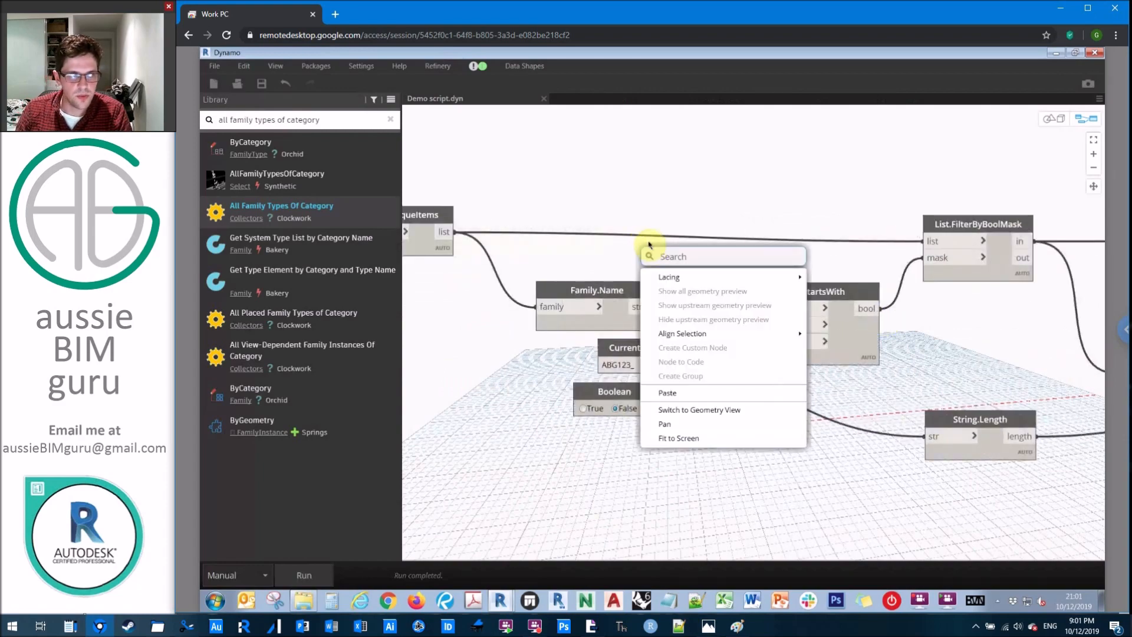
type("s")
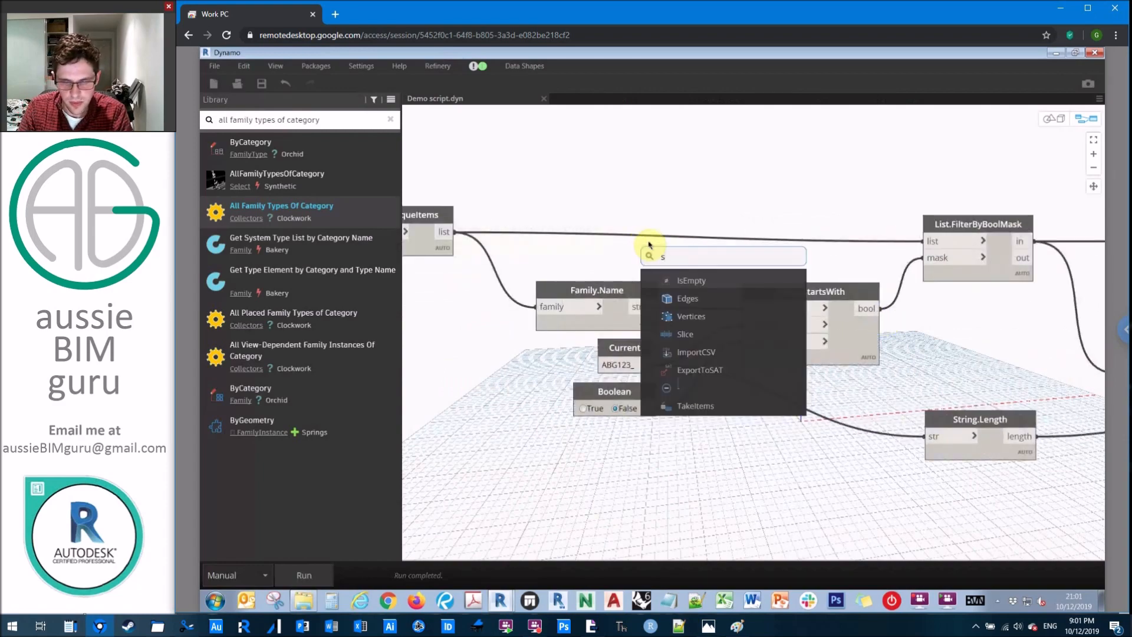
type("triontains")
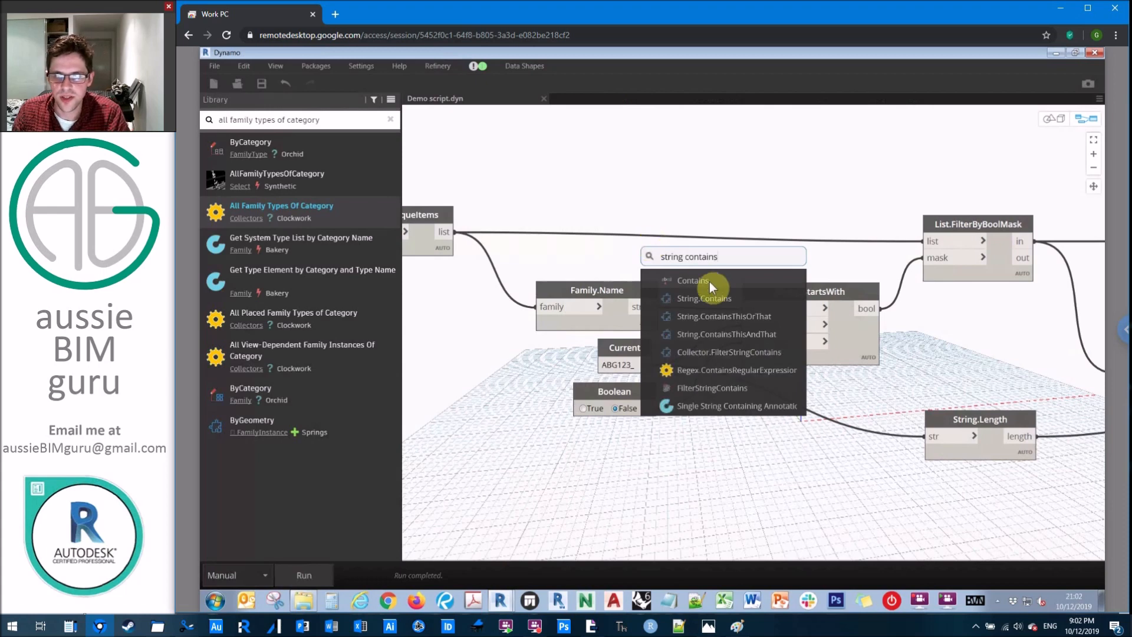
Add a String.Contains node and feed the family names into it
left_click(716, 282)
left_click_drag(731, 293, 782, 191)
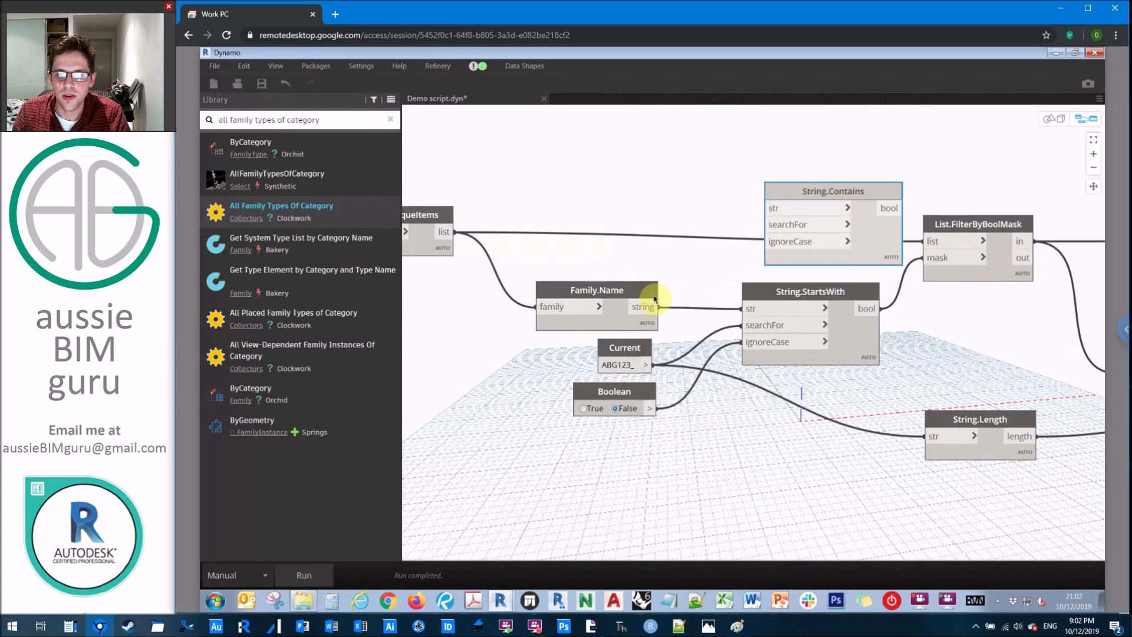
left_click(648, 306)
left_click(782, 210)
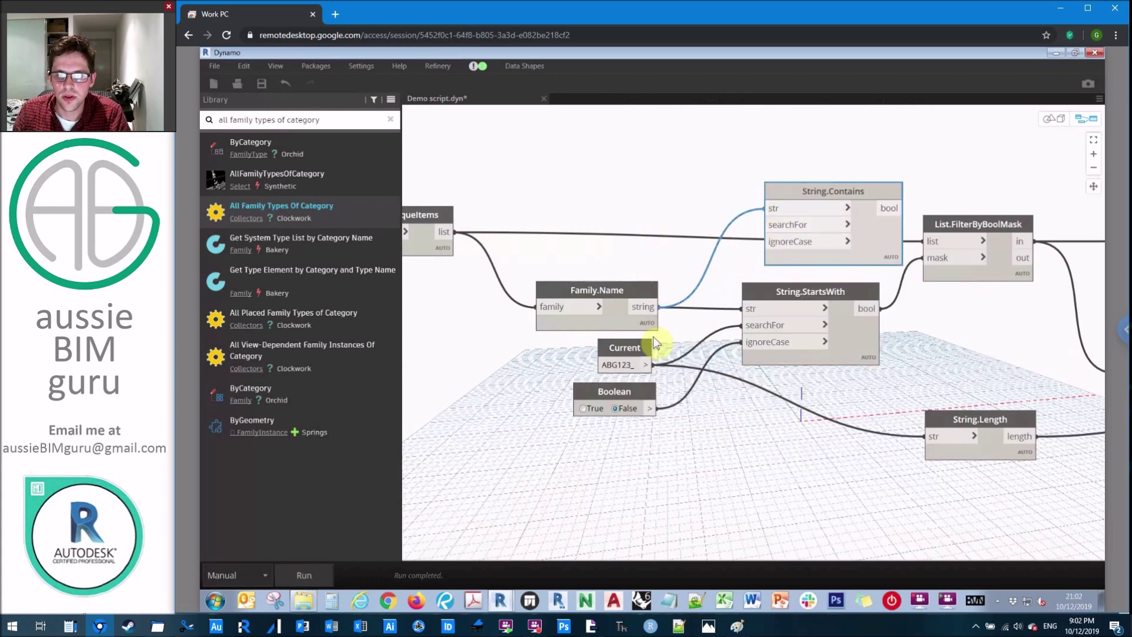
Rename the Current input node to 'Replace this....' and clear its ABG123_ value for an underscore
double_click(622, 348)
type("Replace this...")
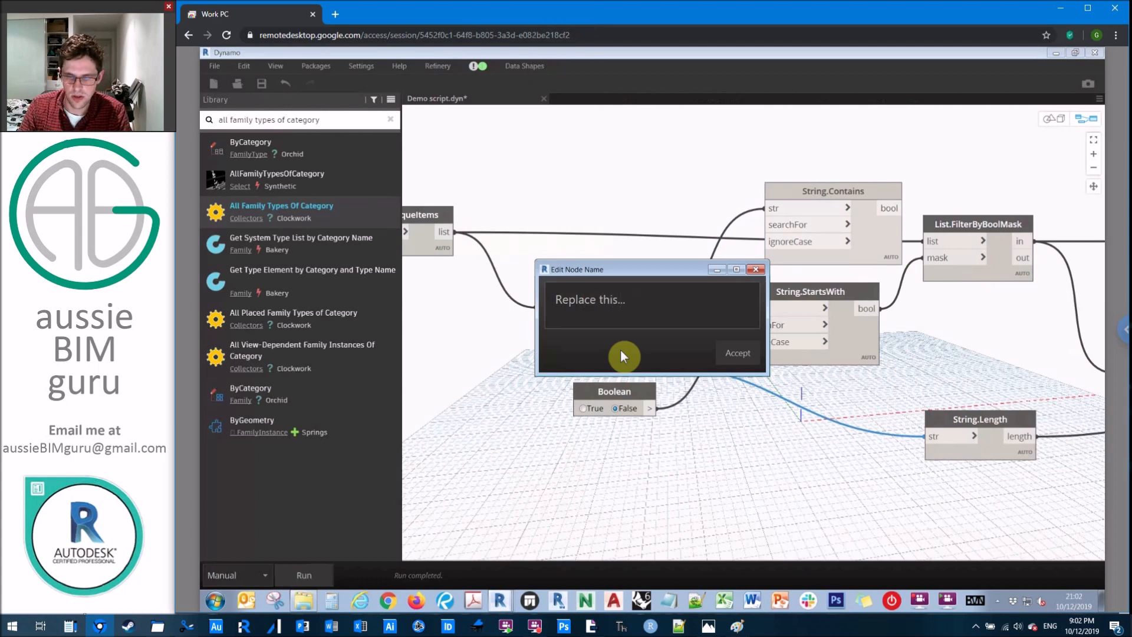
left_click(738, 353)
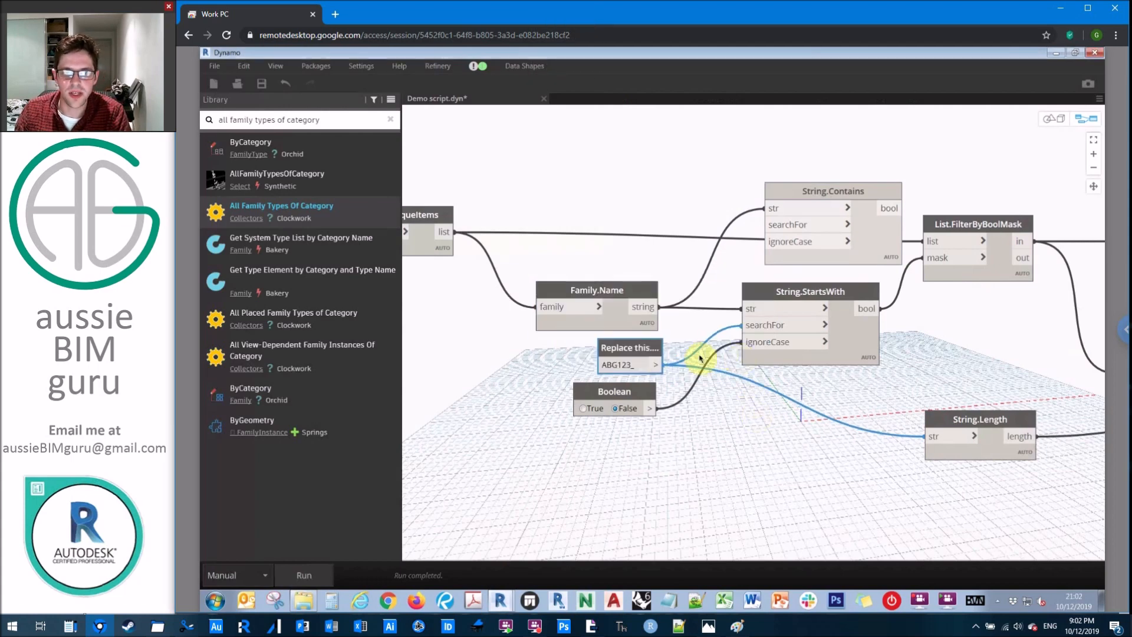
double_click(619, 366)
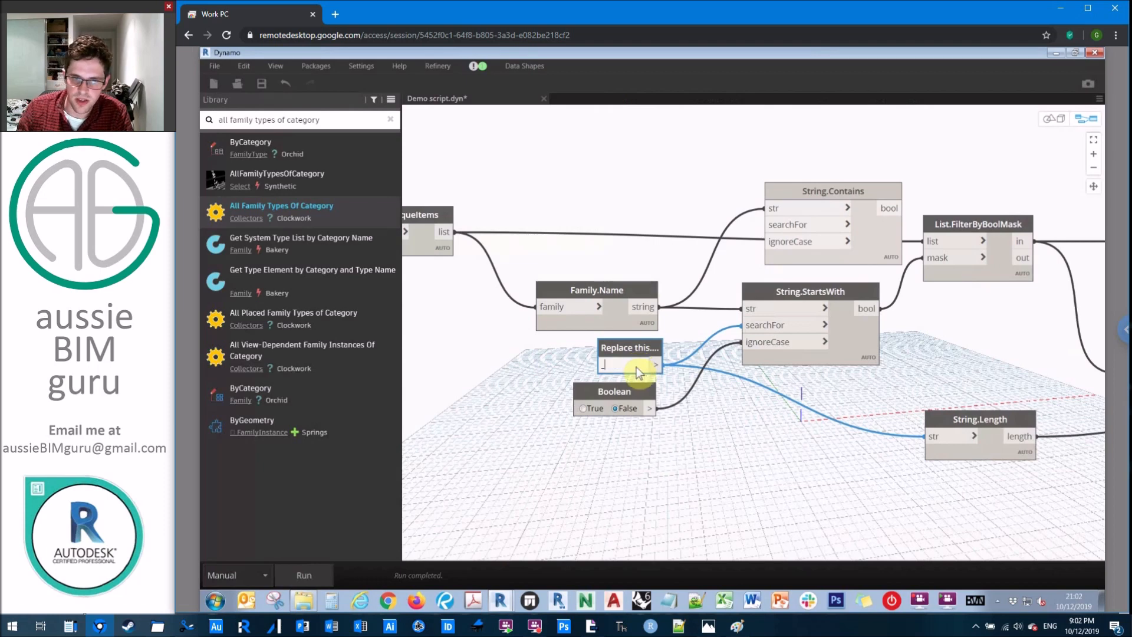
key("Delete")
Delete String.StartsWith, wire the underscore as searchFor and move String.Contains into its place
left_click(771, 292)
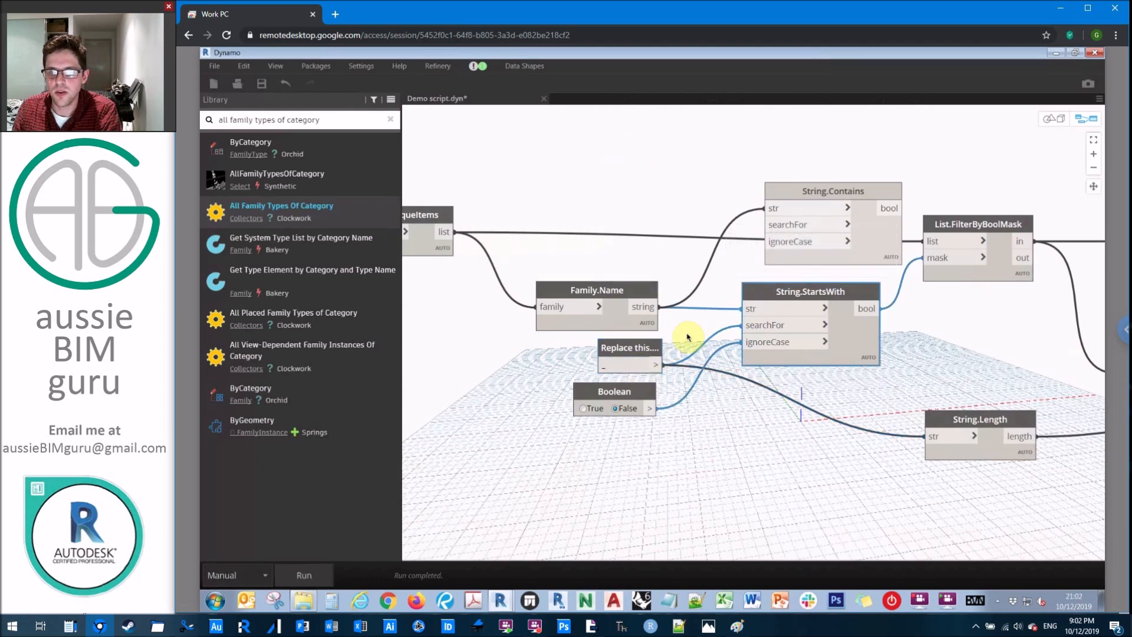
key("Delete")
left_click(657, 364)
left_click(784, 227)
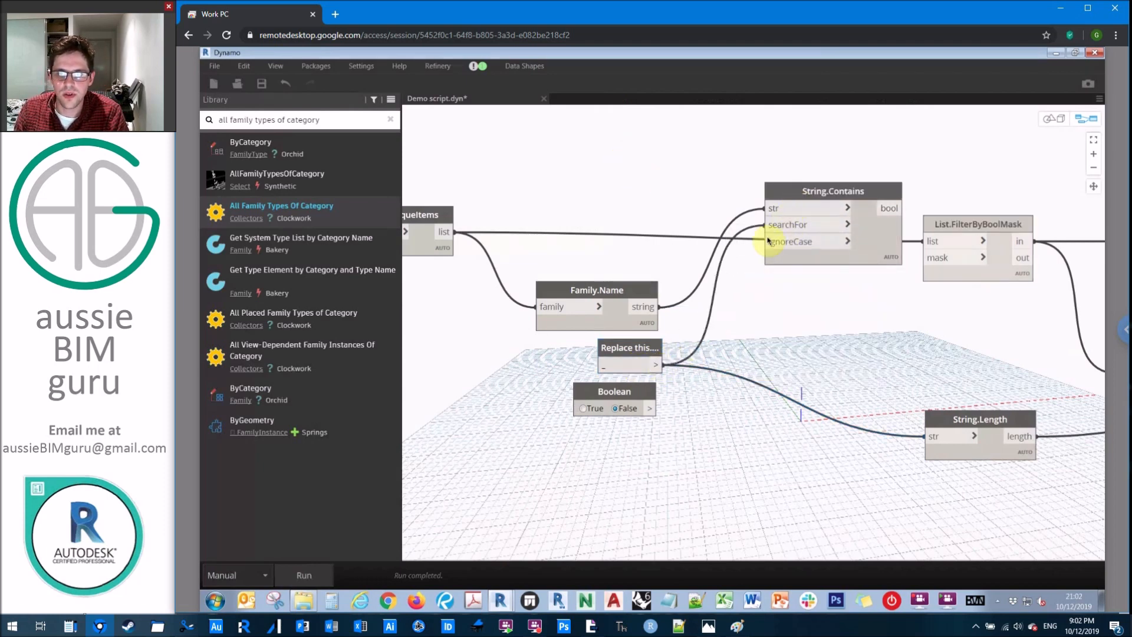
left_click_drag(832, 192, 782, 290)
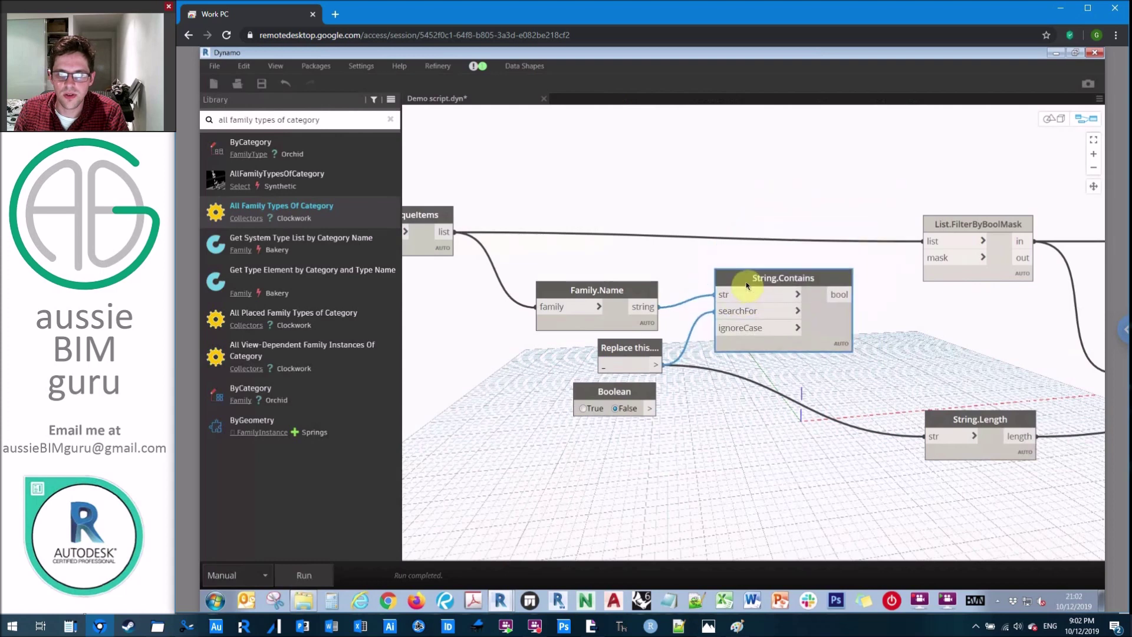
Wire the Boolean to ignoreCase and the contains result to the filter mask, then pan to Element.SetName
left_click(650, 407)
left_click(718, 340)
left_click(652, 408)
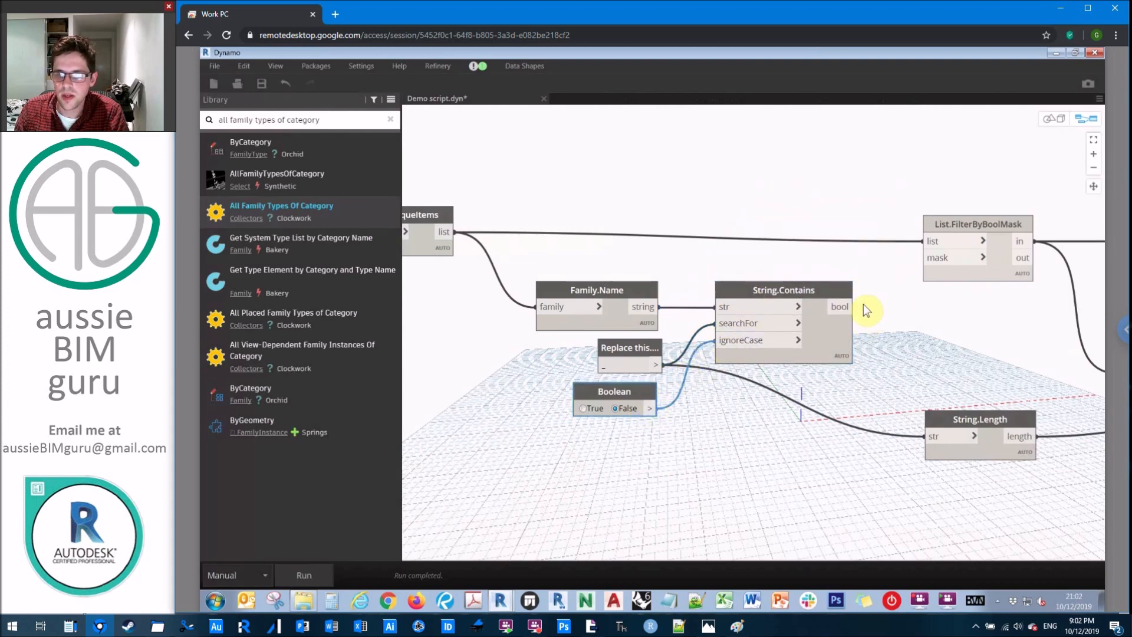
left_click(842, 307)
left_click(929, 258)
middle_click_drag(849, 306, 603, 292)
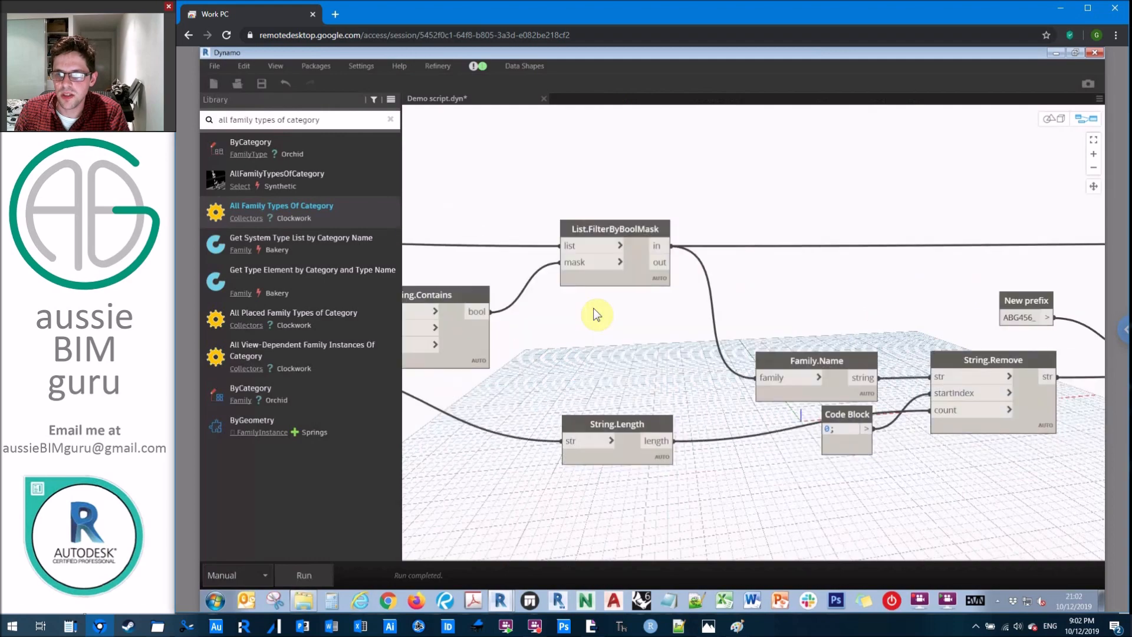
middle_click_drag(882, 268, 637, 257)
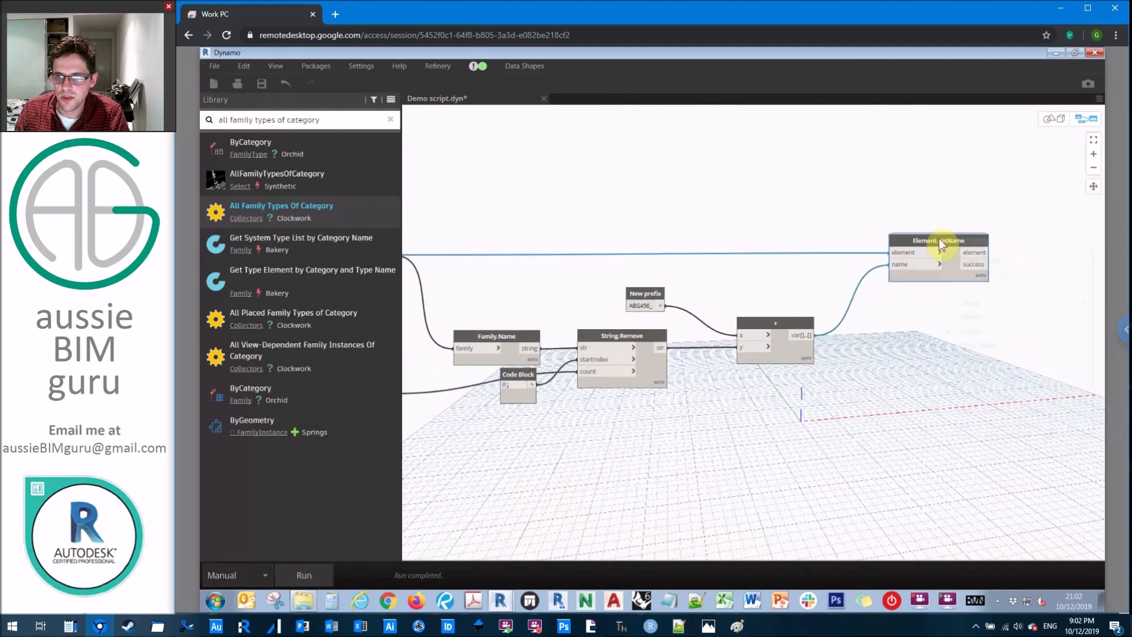
right_click(939, 246)
Return to the filter node and run the graph
left_click(627, 242)
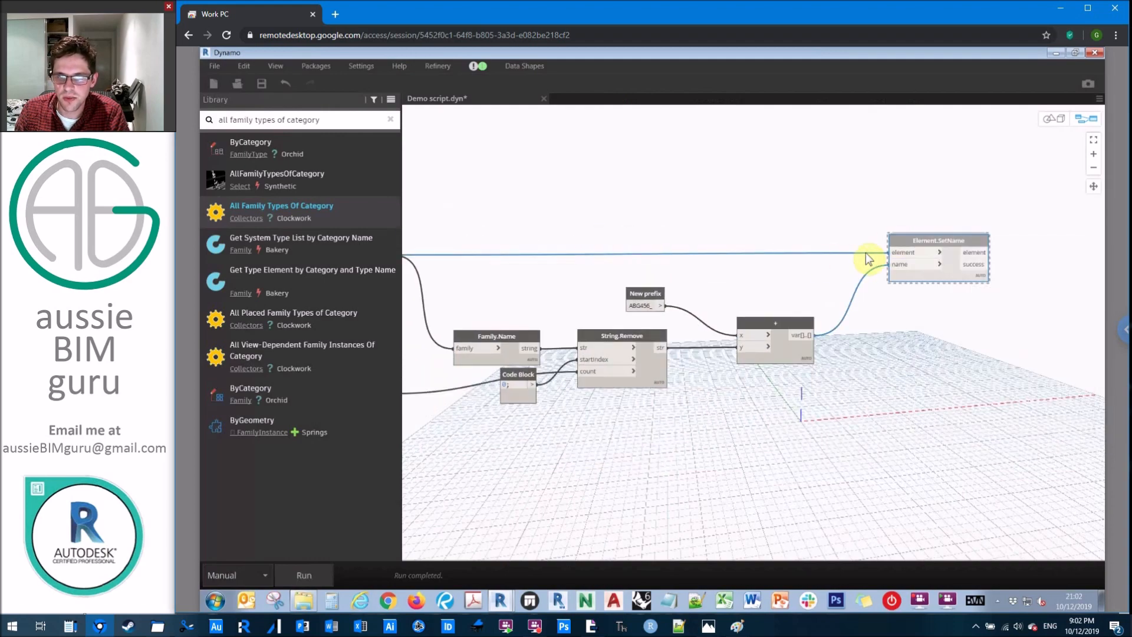
middle_click_drag(866, 251, 594, 266)
scroll(595, 265, "up", 5)
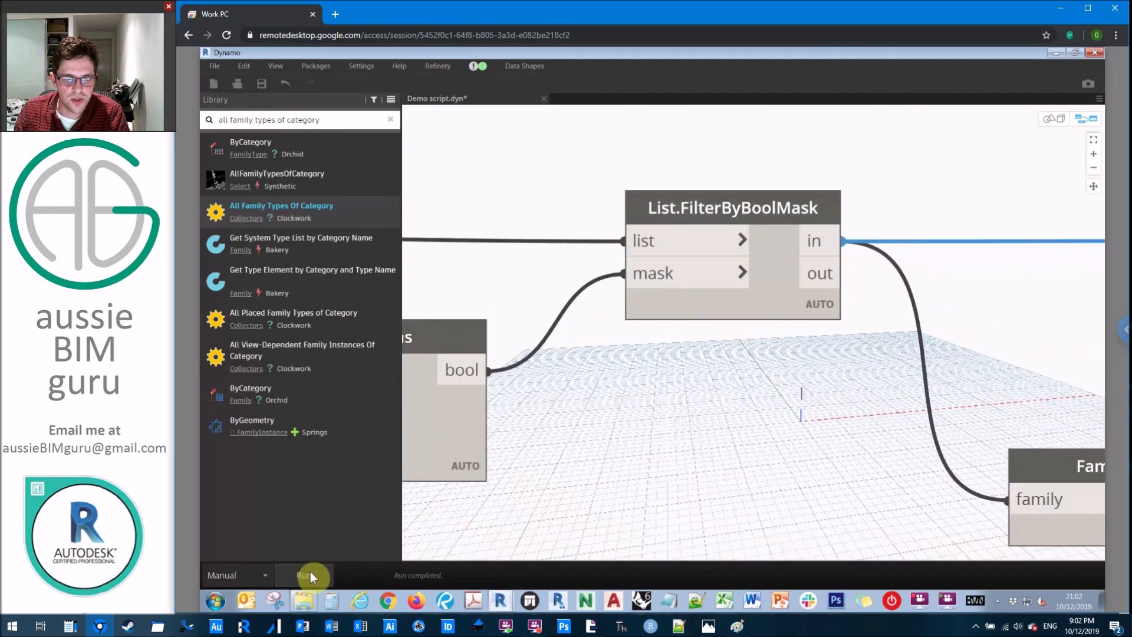
left_click(311, 572)
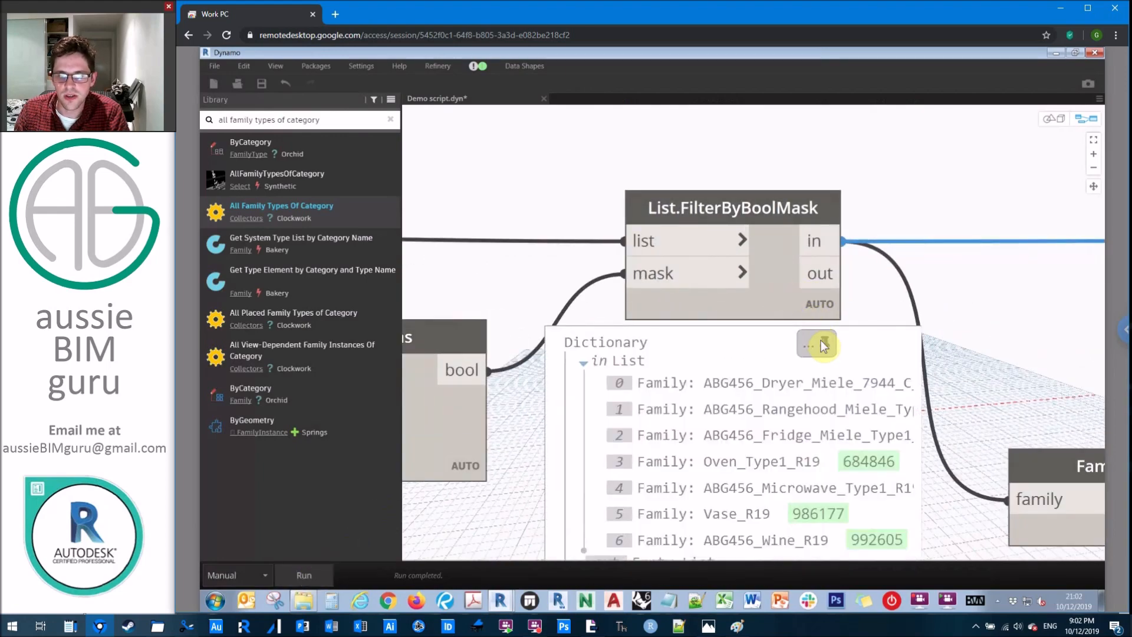
Close and reopen Demo script, rerun it and pin the List.FilterByBoolMask preview showing all seven families passing
key("ctrl+w")
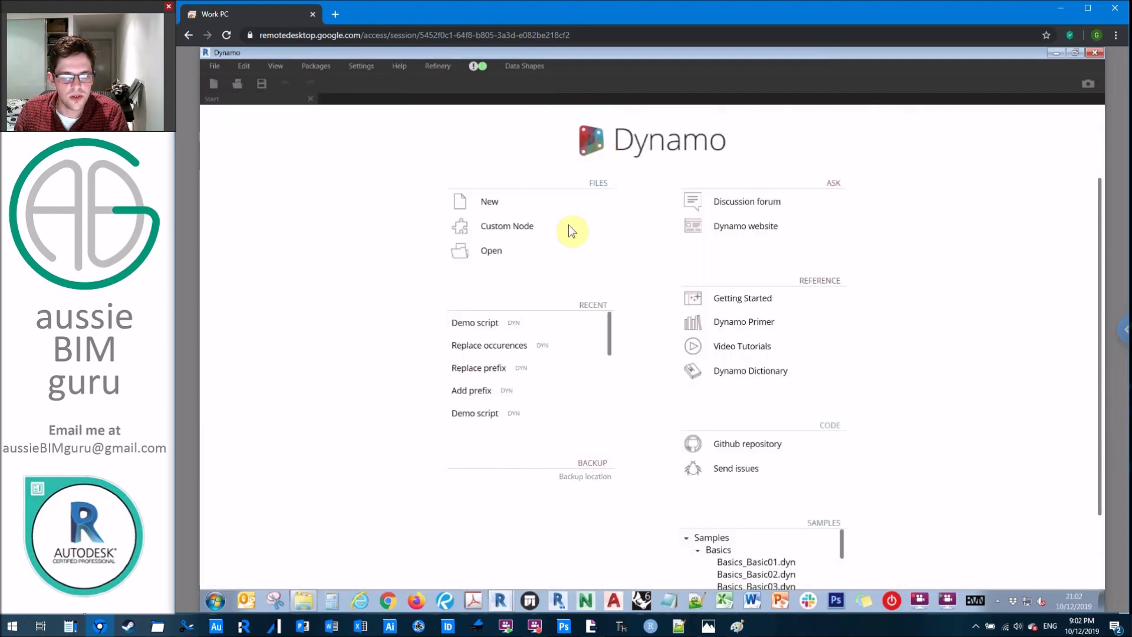
left_click(531, 322)
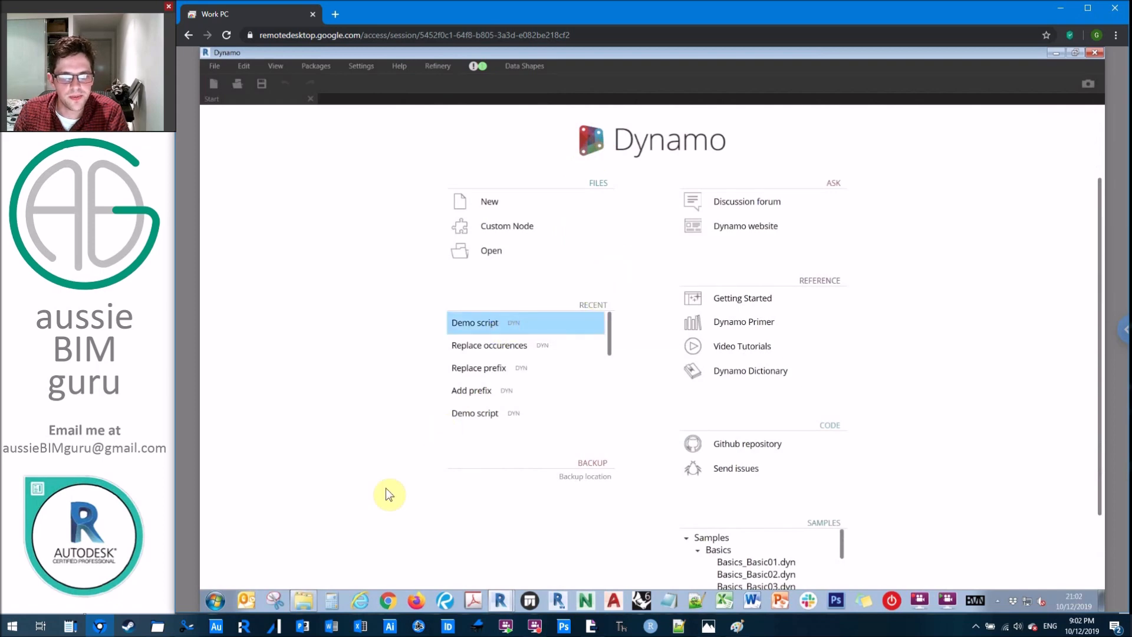
left_click(321, 568)
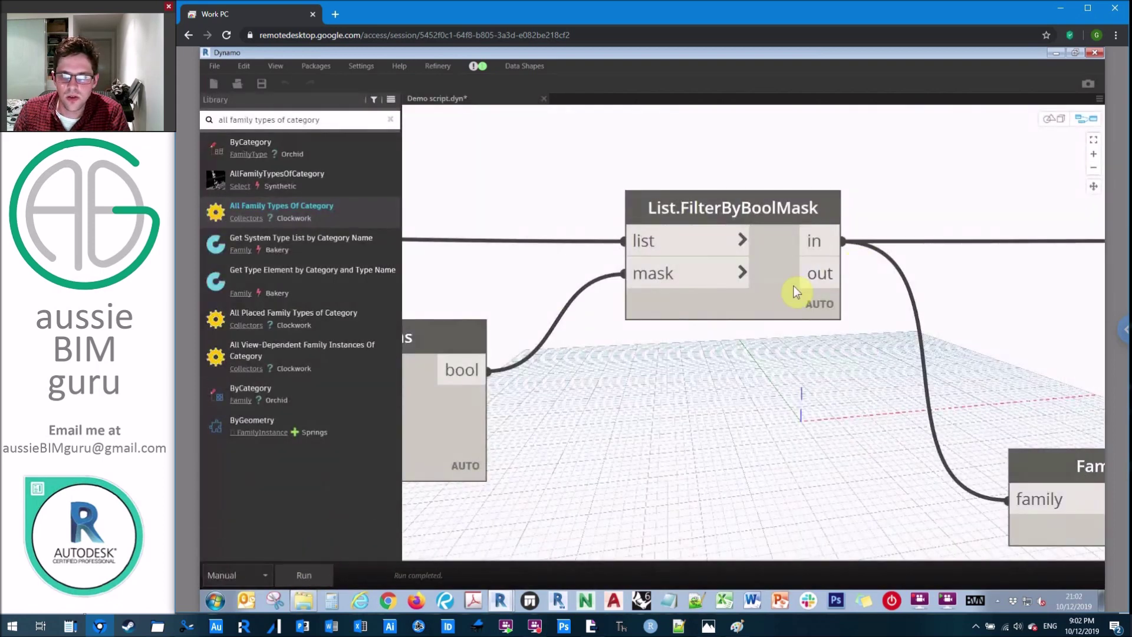
left_click(822, 342)
middle_click_drag(928, 328, 926, 211)
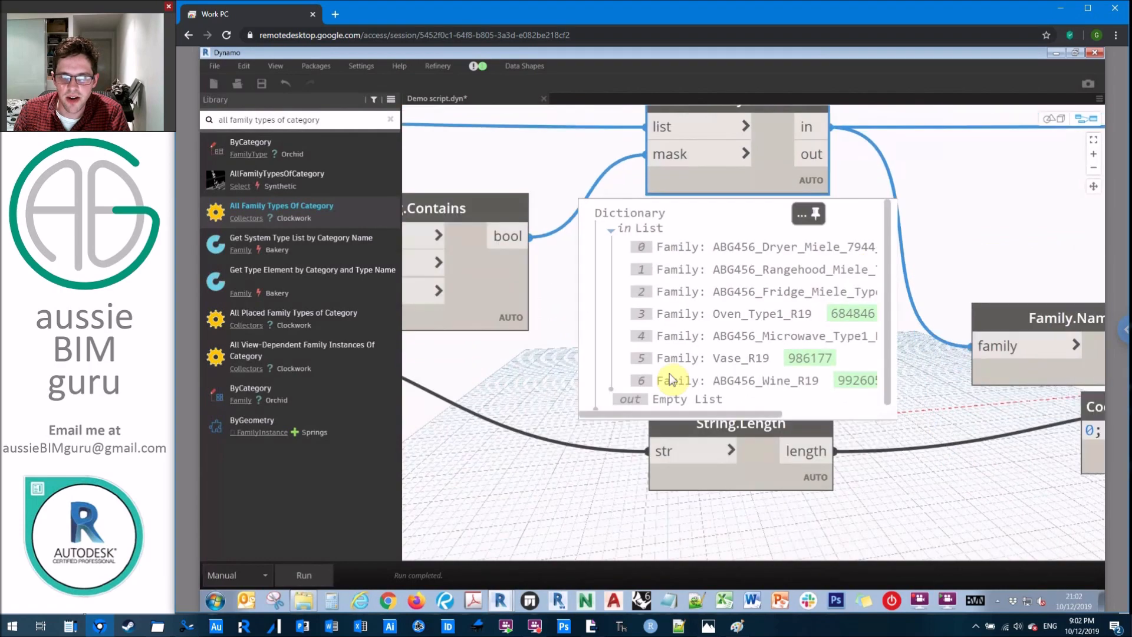
scroll(669, 374, "down", 1)
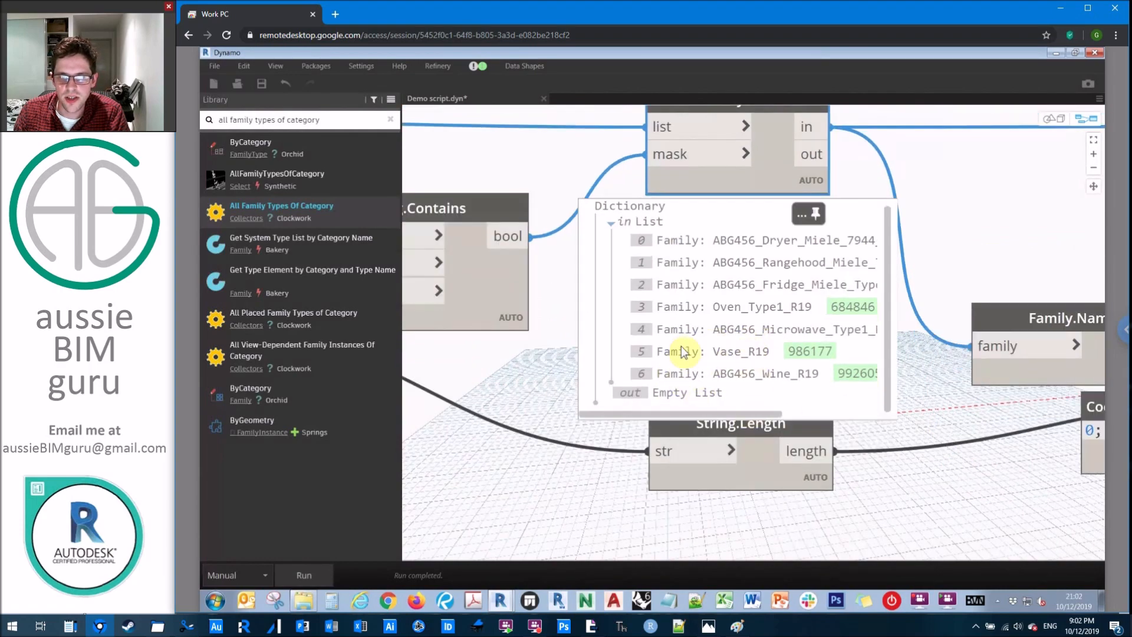
Rename the Vase_R19 family to Vase in Revit's Project Browser, then rerun the Dynamo graph
left_click(1055, 54)
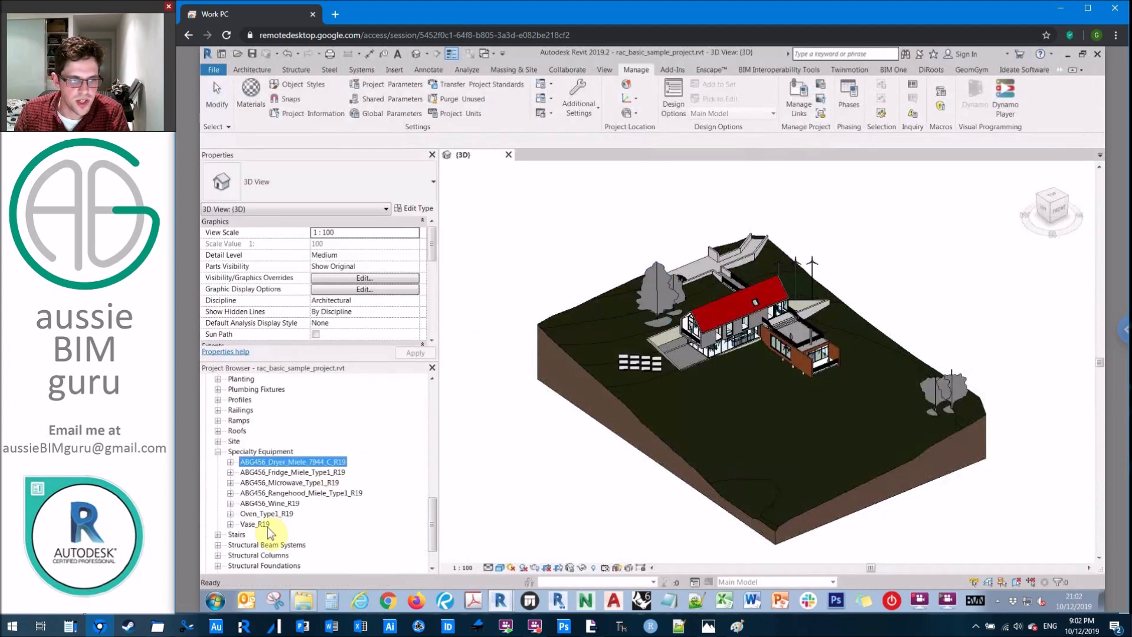
right_click(254, 525)
left_click(310, 436)
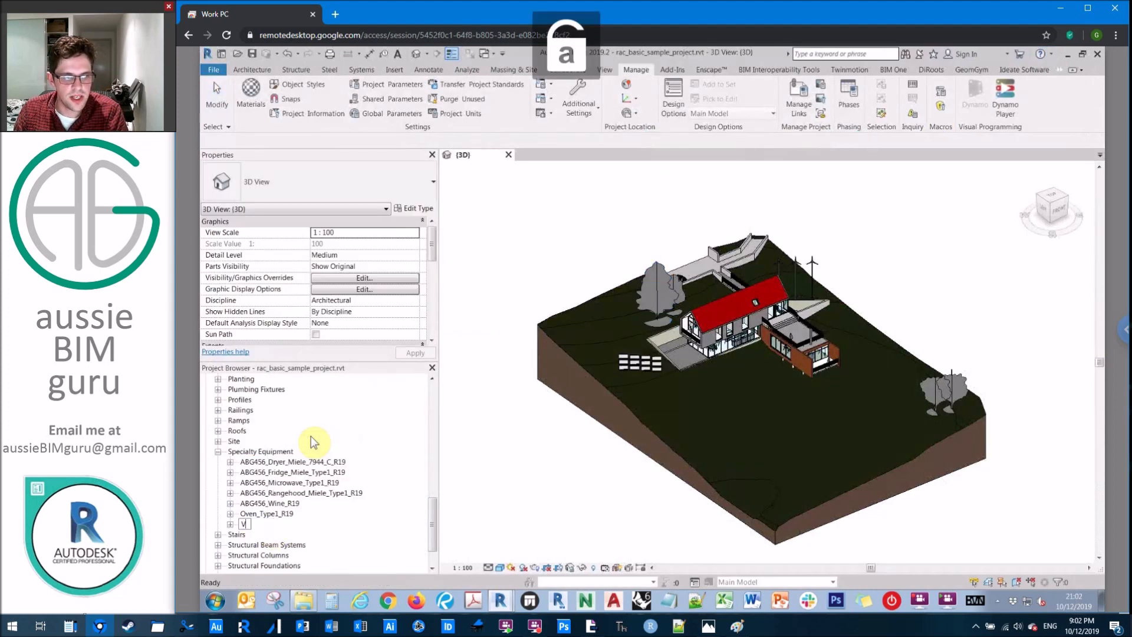
type("Vase")
key("Return")
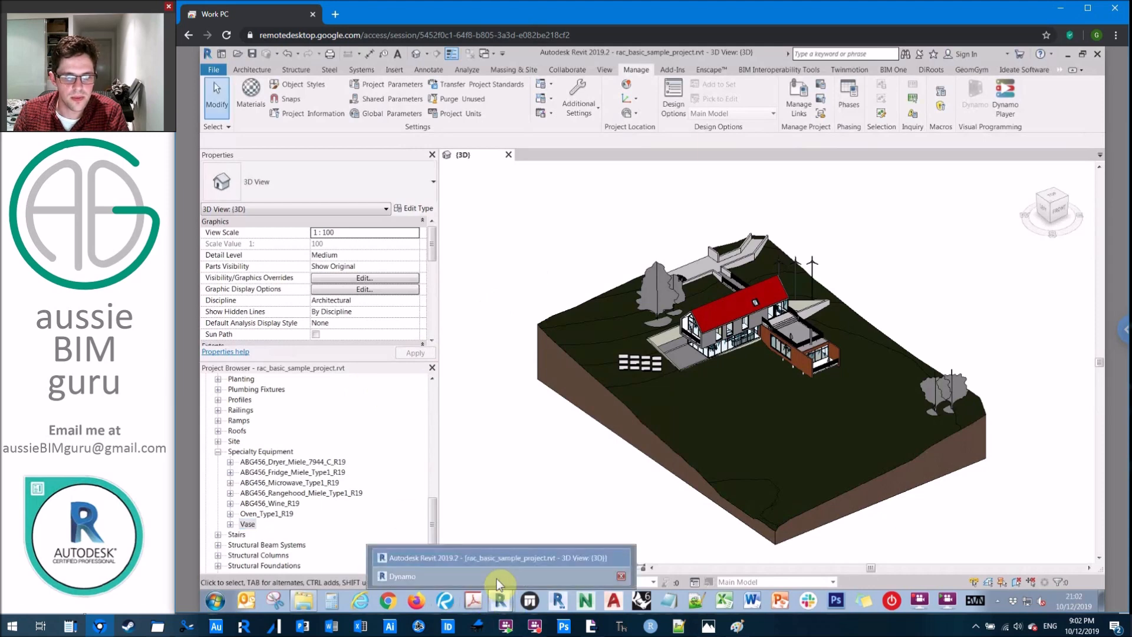
left_click(403, 576)
left_click(305, 575)
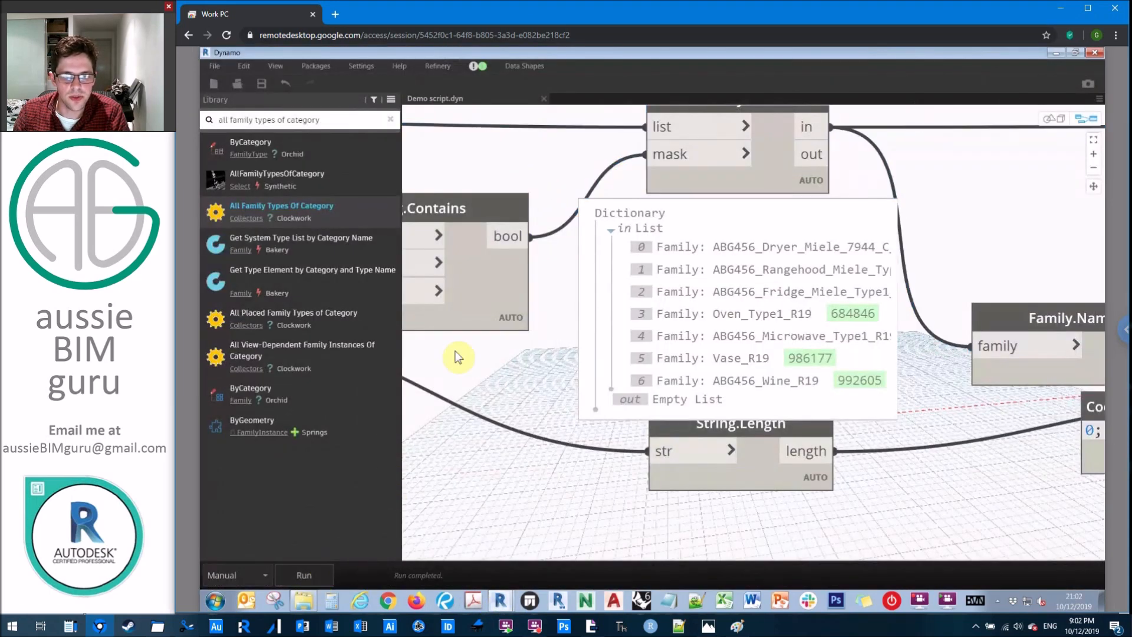
Reopen and run Demo script, pinning the filter preview to see Vase dropped and six families kept
left_click(539, 94)
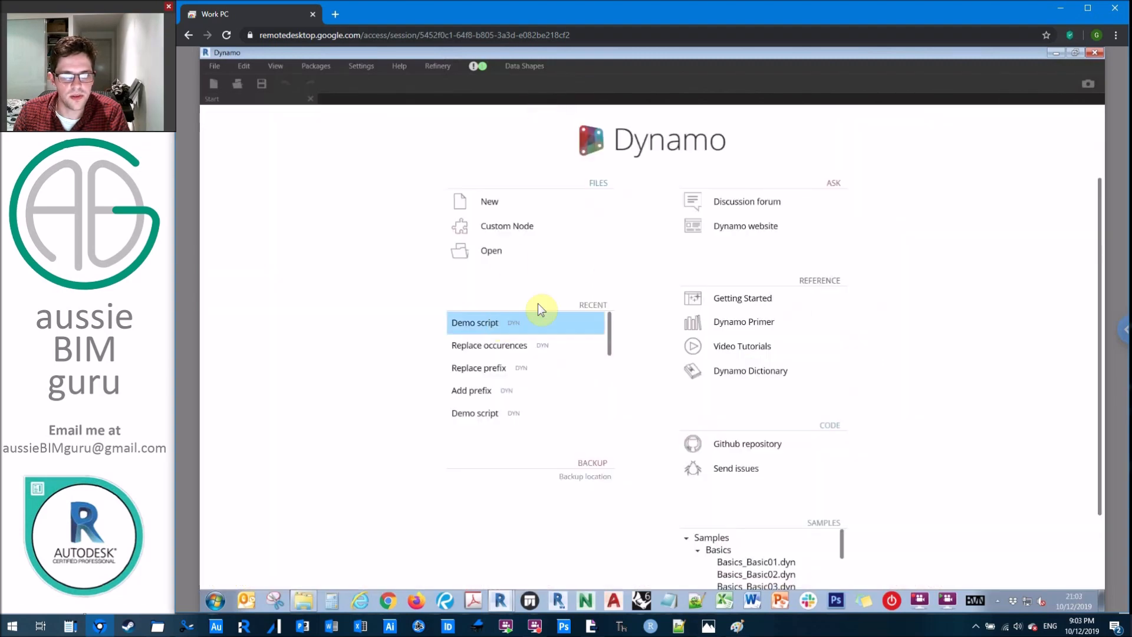
left_click(476, 323)
left_click(303, 575)
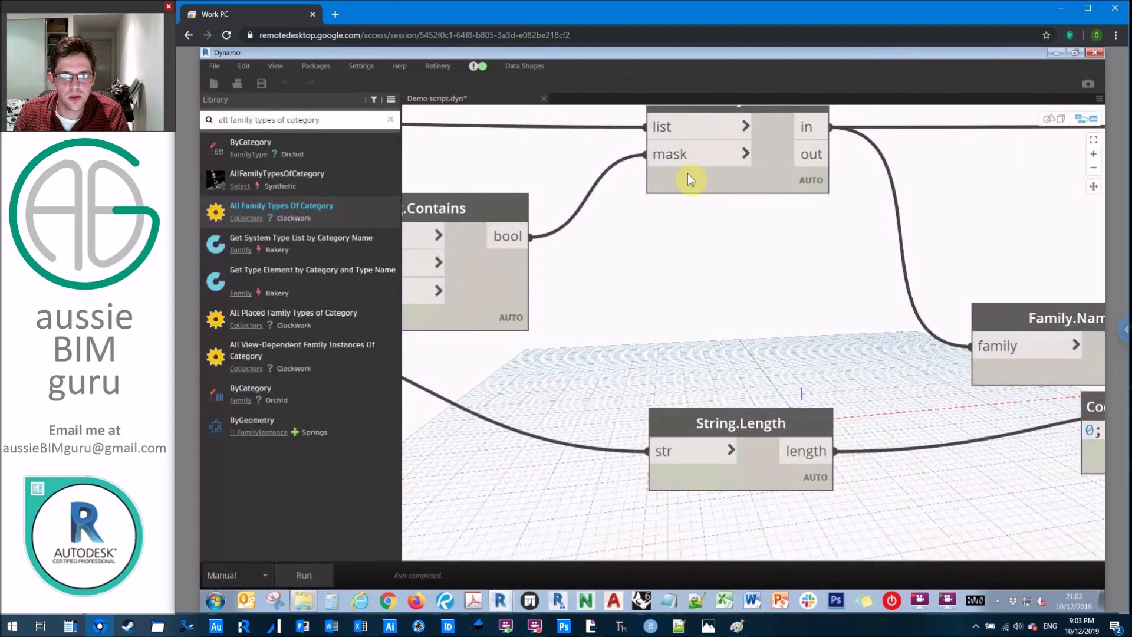
left_click(811, 212)
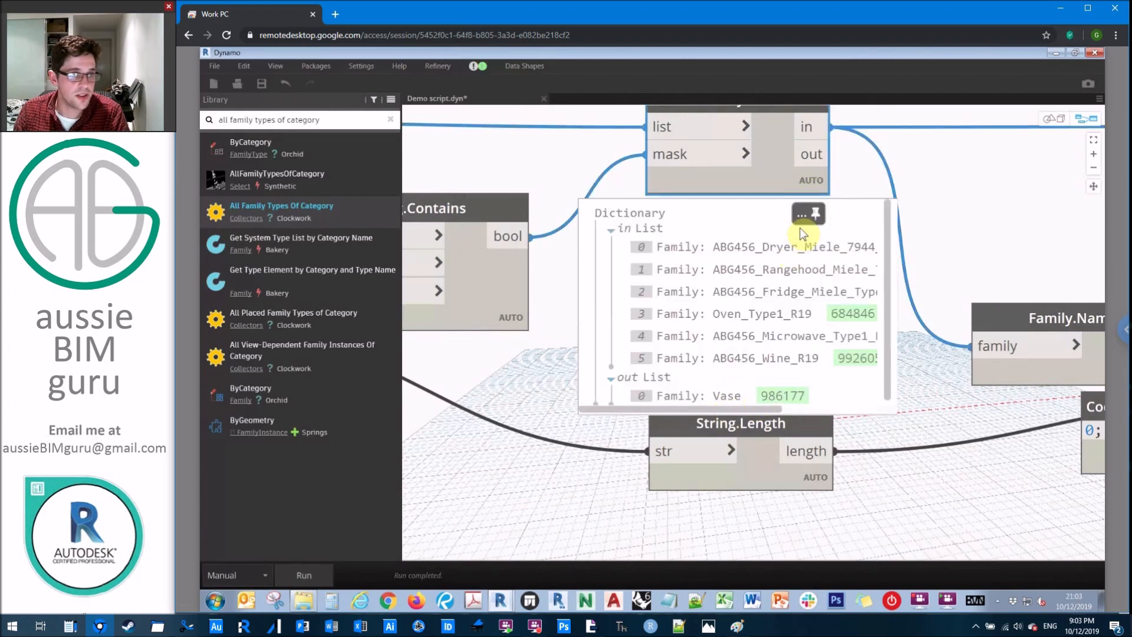
left_click(813, 217)
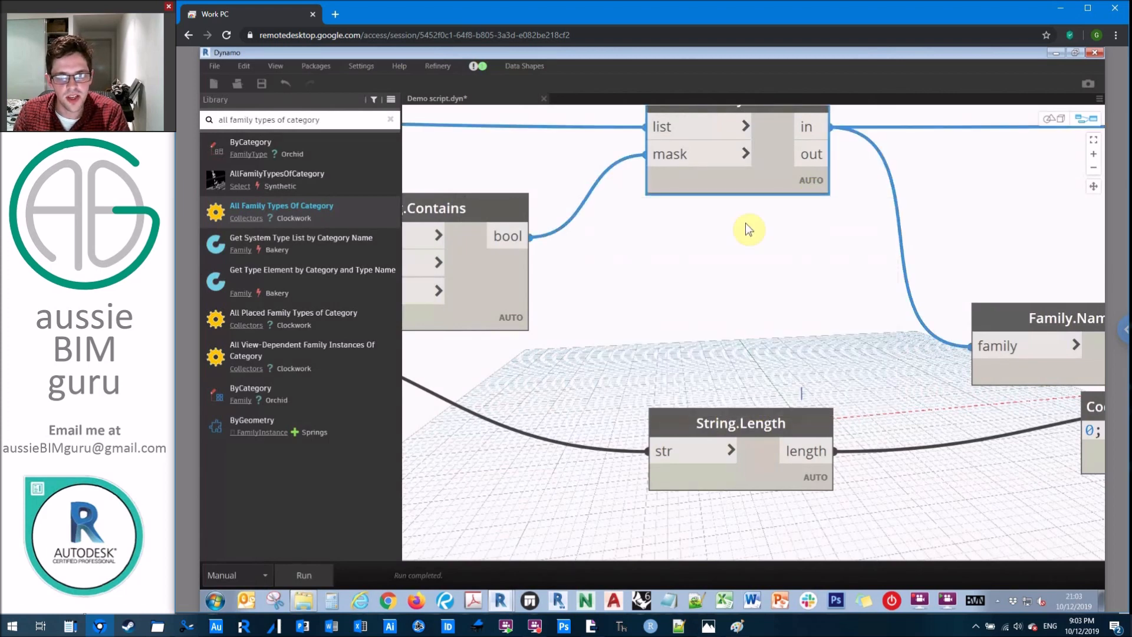
scroll(797, 270, "down", 2)
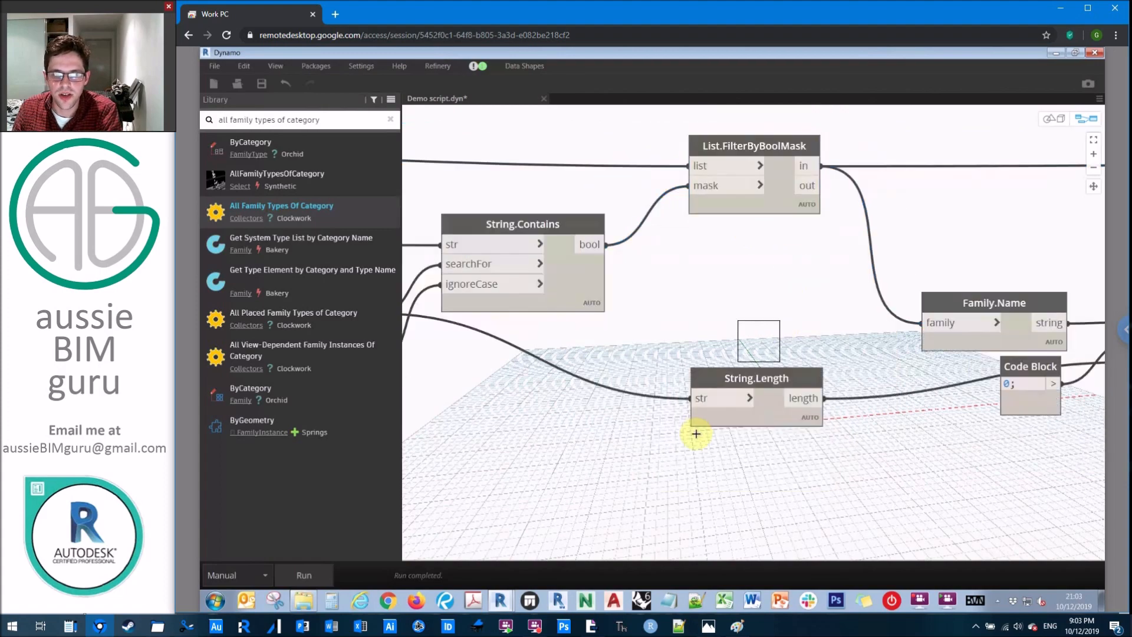
Delete String.Length and reposition Family.Name with its names preview pinned
left_click(713, 372)
key("Delete")
middle_click_drag(986, 301, 761, 294)
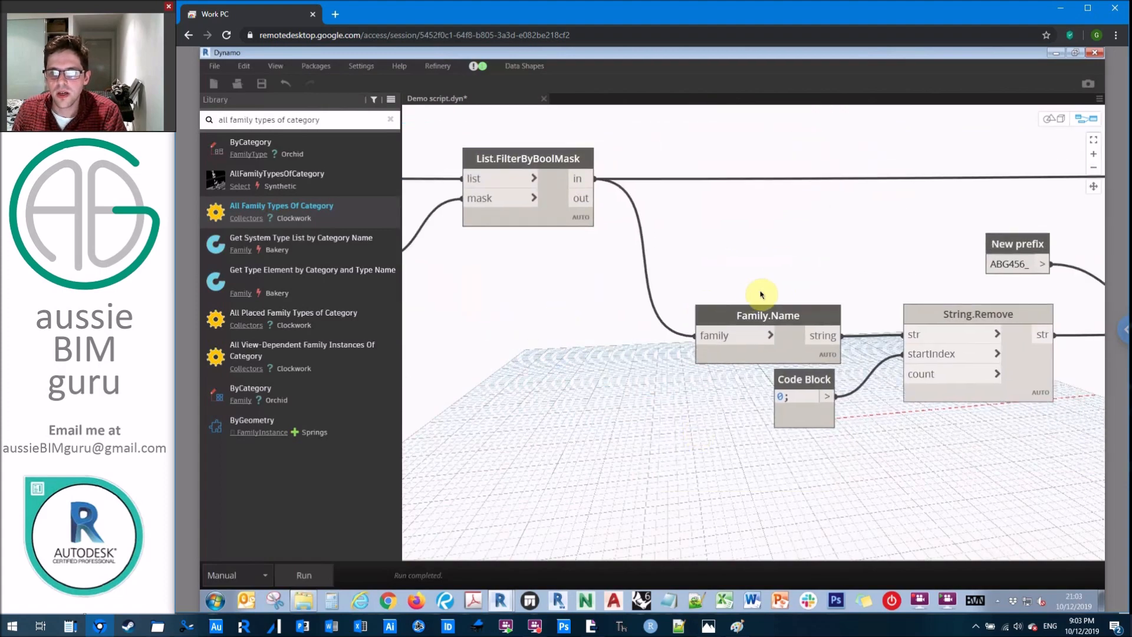
left_click_drag(769, 312, 732, 277)
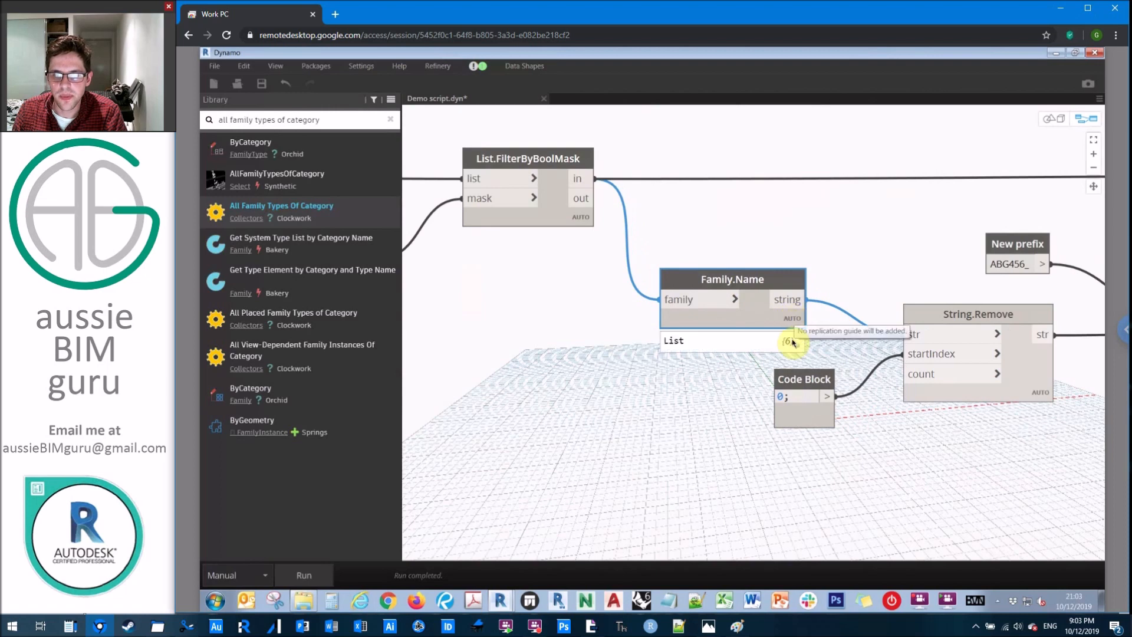
left_click(797, 341)
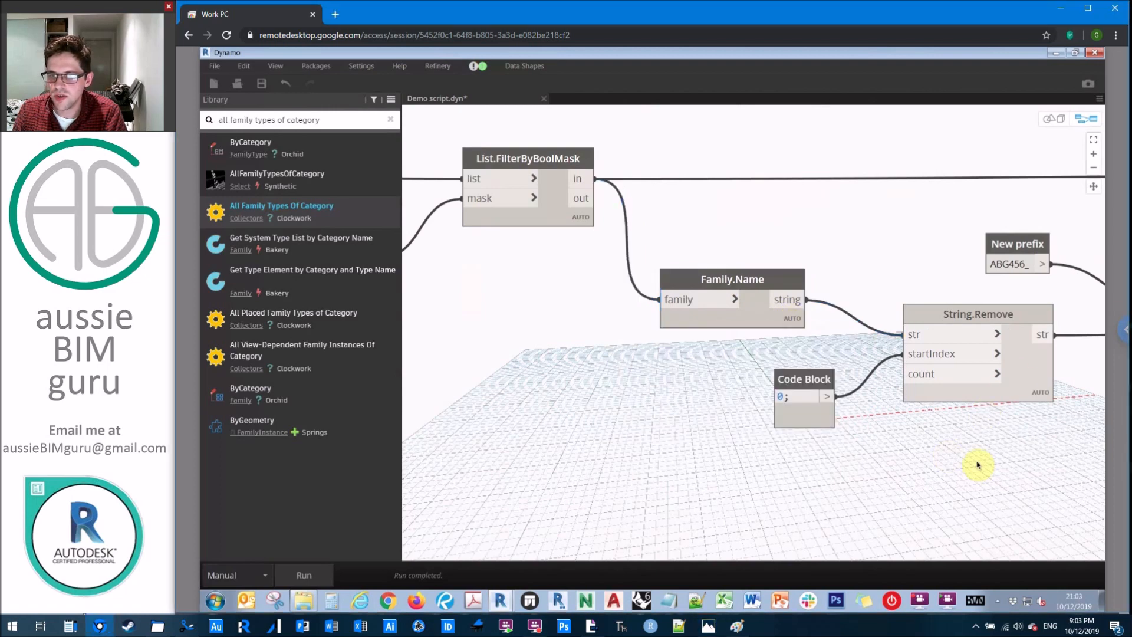
middle_click_drag(988, 411, 836, 381)
Add String.Replace in place of String.Remove and feed the family names into its str input
right_click(831, 436)
type("stri")
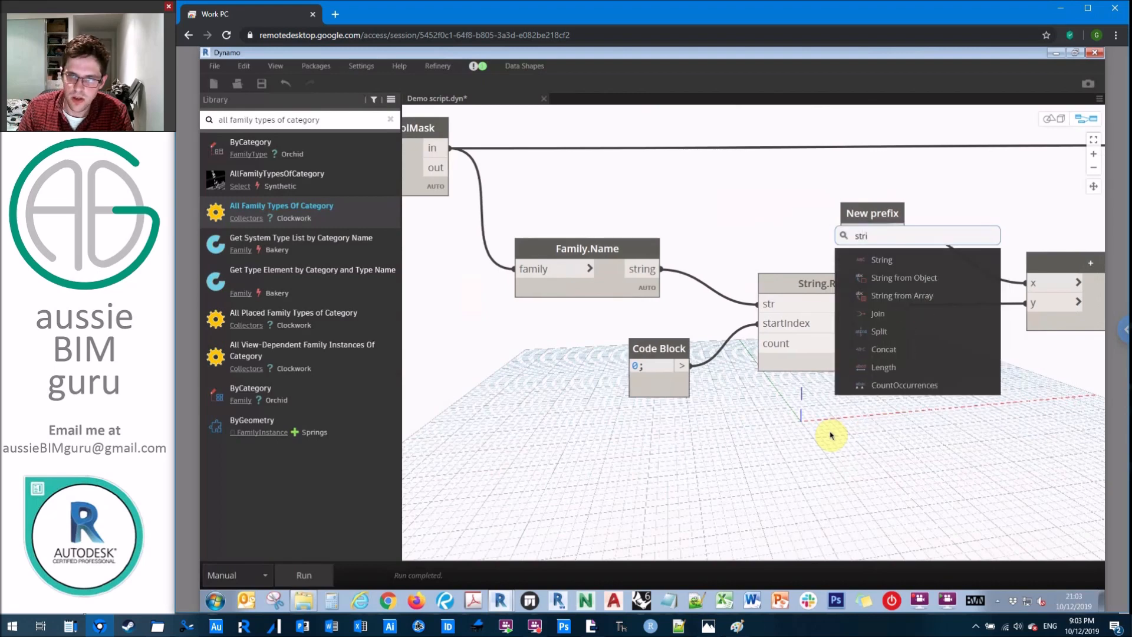
type("ng replace")
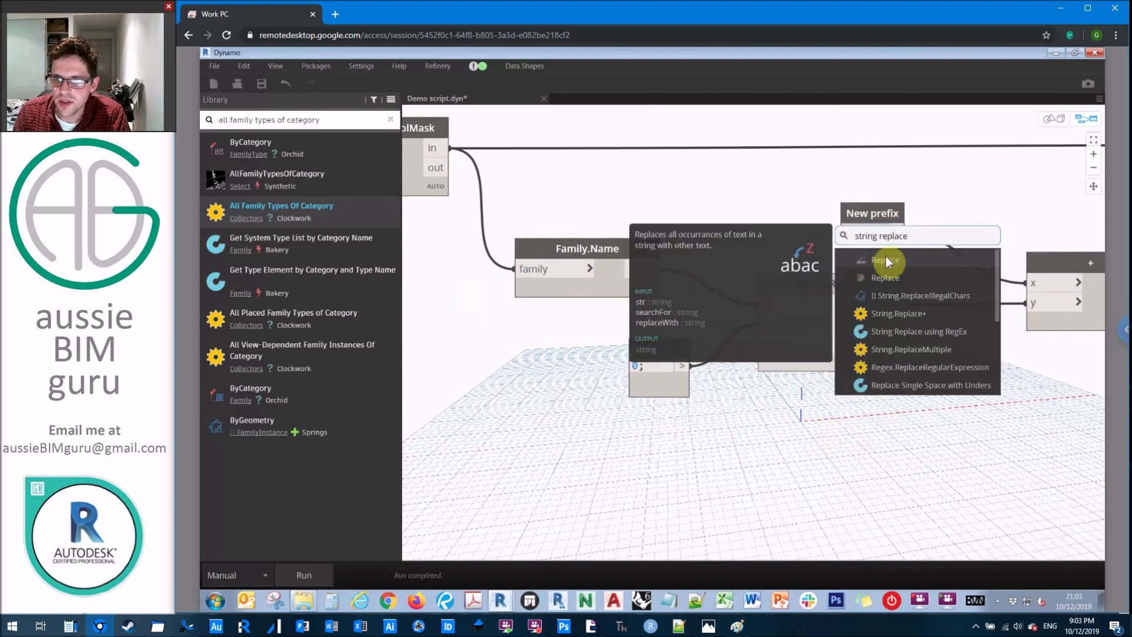
left_click(885, 260)
left_click_drag(920, 280, 852, 364)
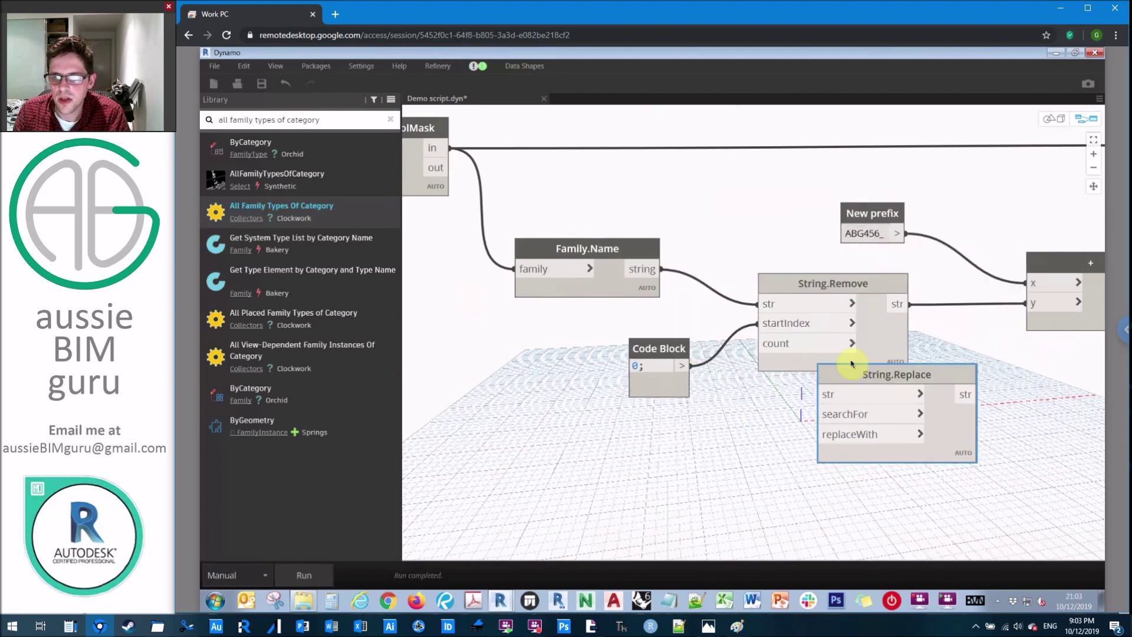
left_click(832, 283)
key("Delete")
left_click(832, 395)
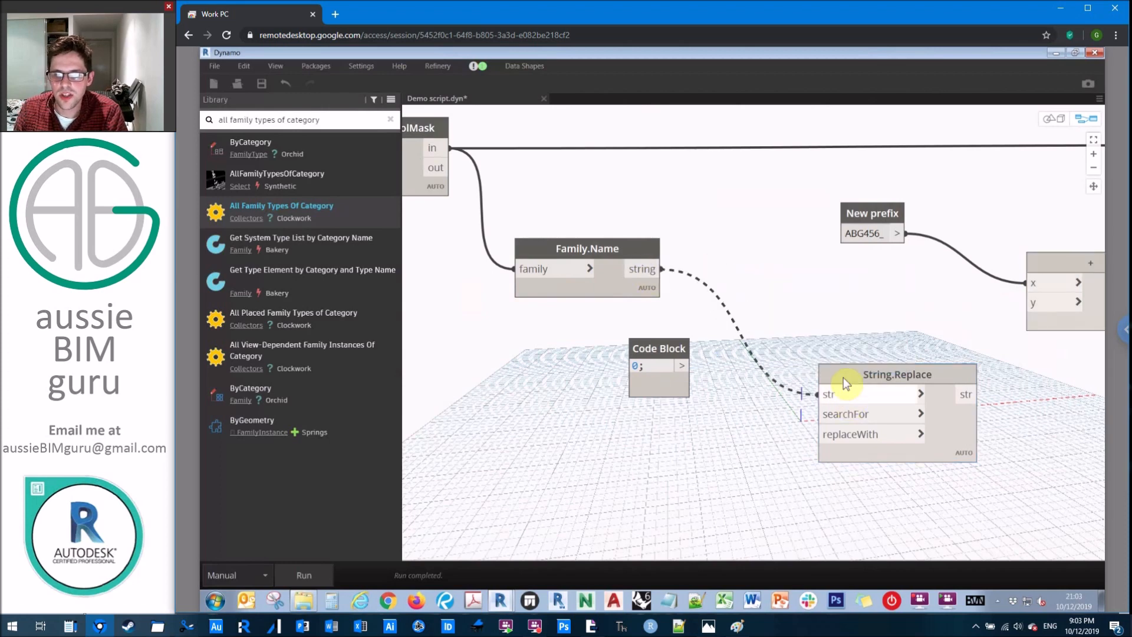
left_click(658, 269)
left_click_drag(894, 375, 866, 311)
left_click_drag(680, 361, 888, 449)
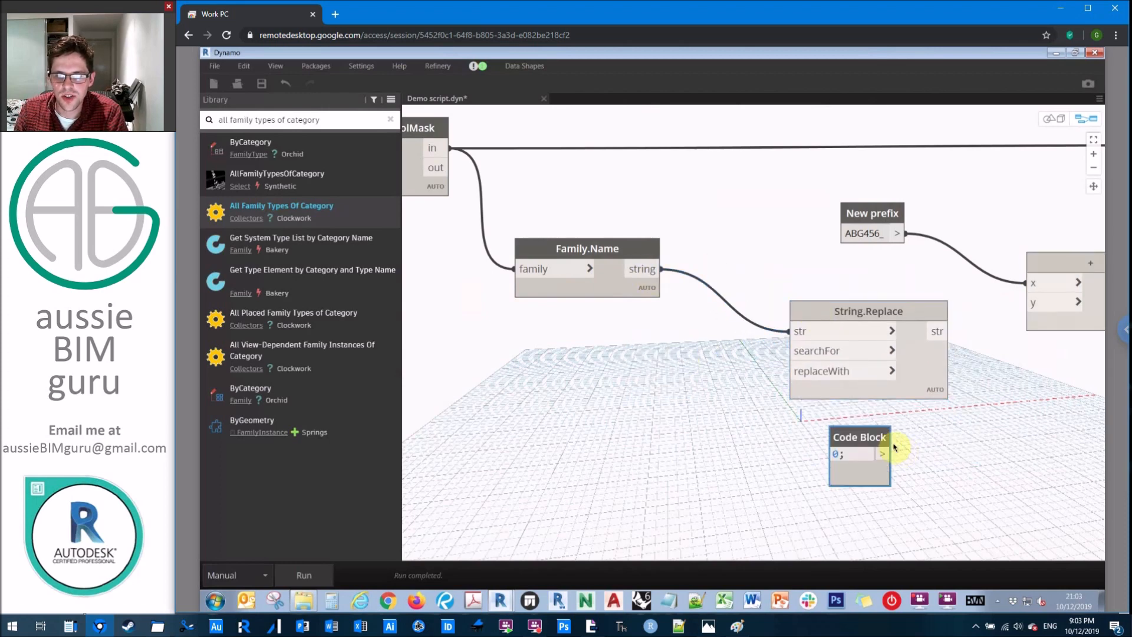
Wire the 'Replace this....' underscore value into String.Replace searchFor
left_click(817, 351)
scroll(637, 381, "down", 2)
left_click_drag(932, 366, 1088, 319)
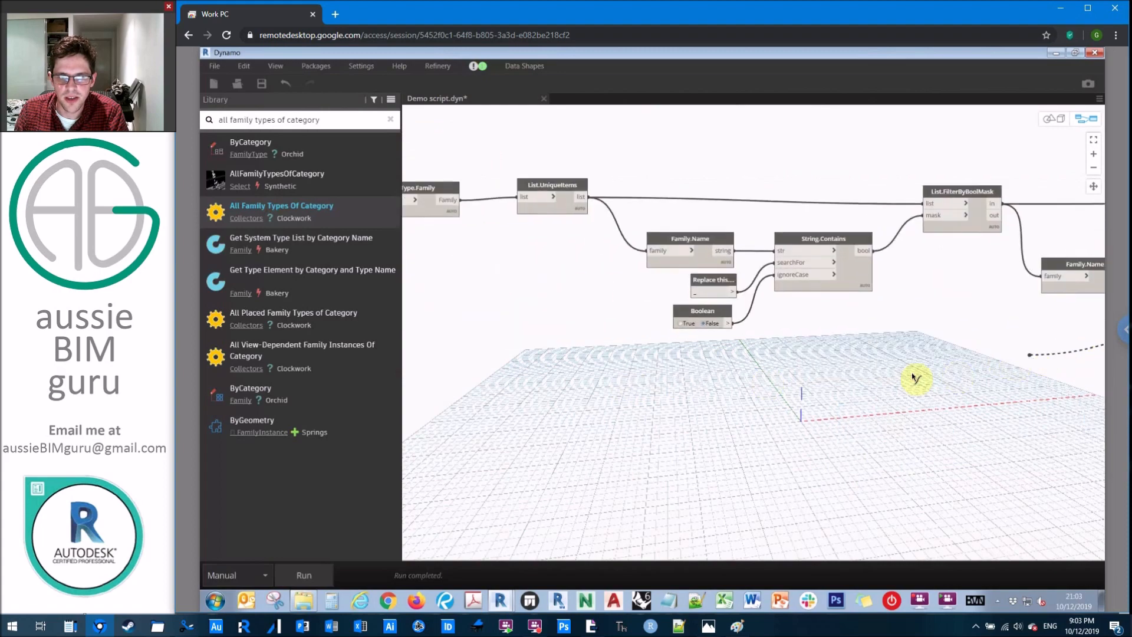
left_click_drag(946, 339, 620, 293)
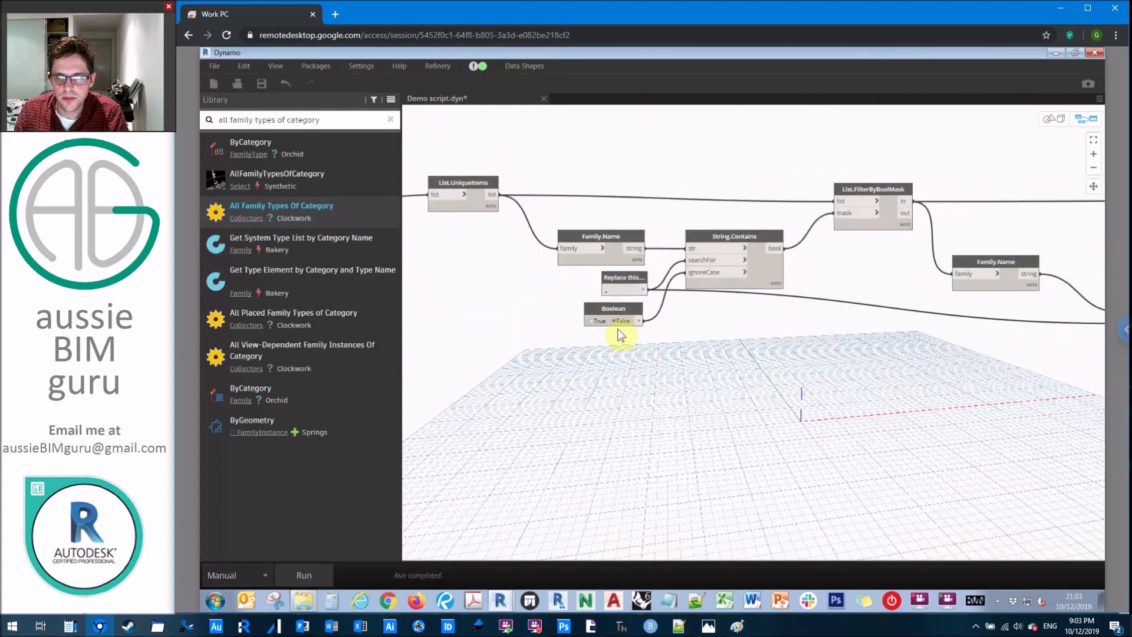
left_click_drag(951, 240, 796, 265)
scroll(950, 240, "up", 2)
Move the New prefix node to feed a hyphen into replaceWith and rename it '... with this!'
left_click(1066, 279)
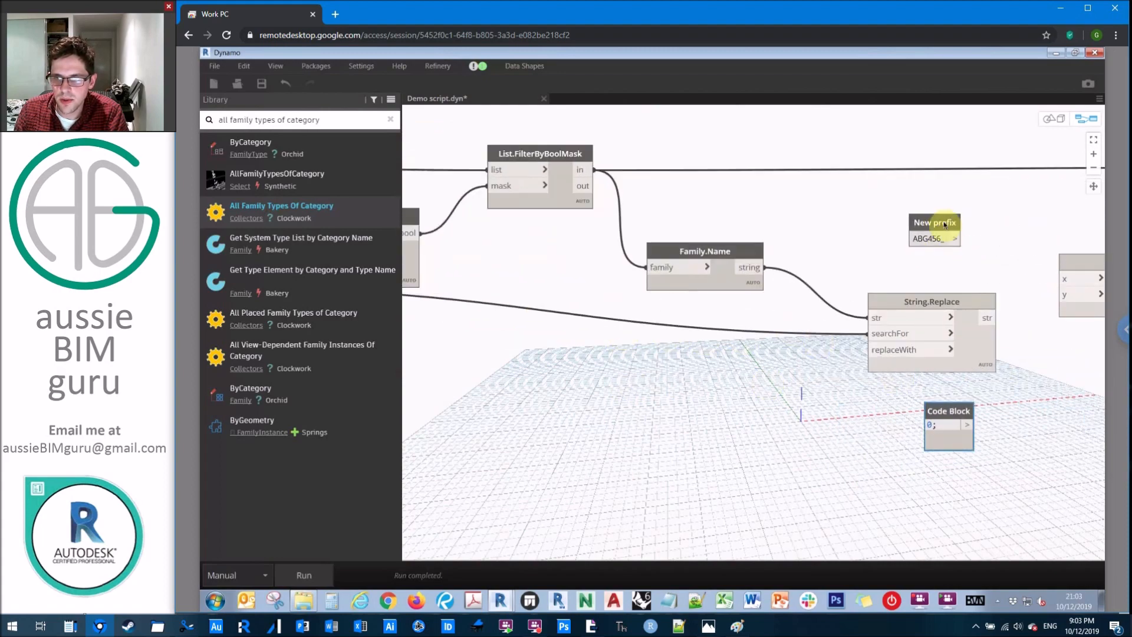
left_click_drag(934, 223, 772, 362)
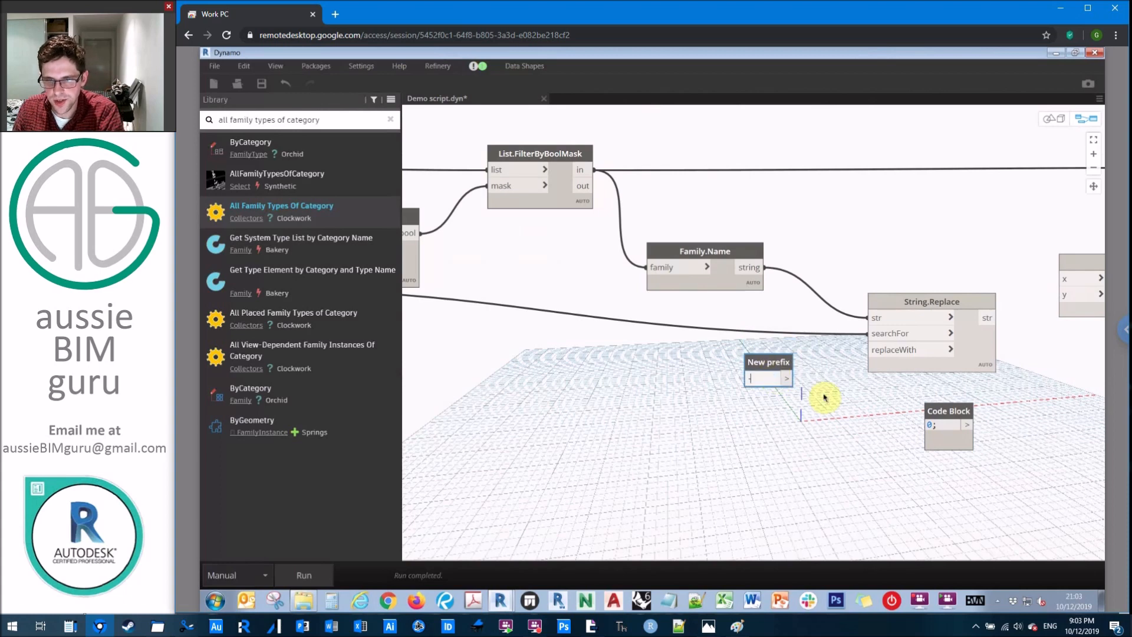
scroll(783, 390, "up", 1)
left_click(787, 376)
left_click(902, 338)
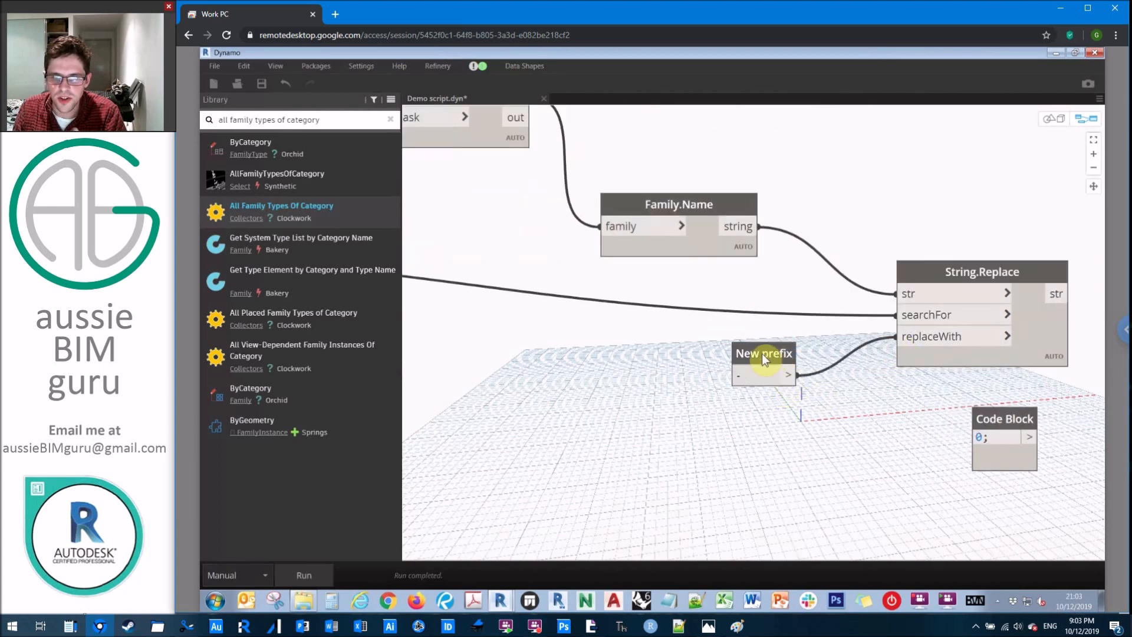
left_click_drag(762, 354, 715, 353)
double_click(715, 353)
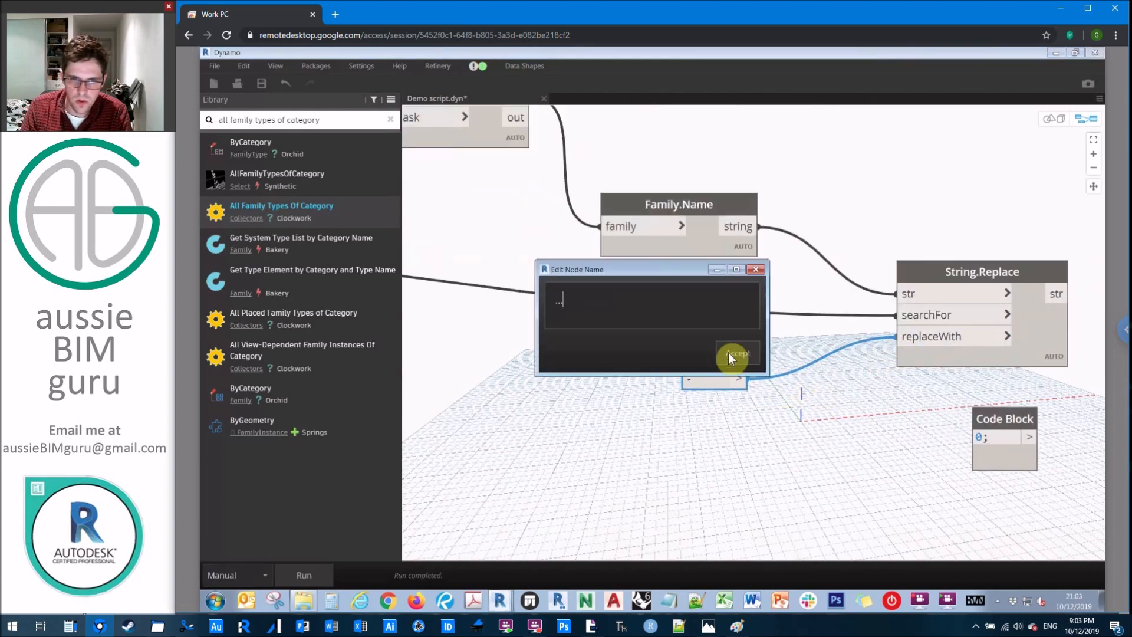
type("... with this!")
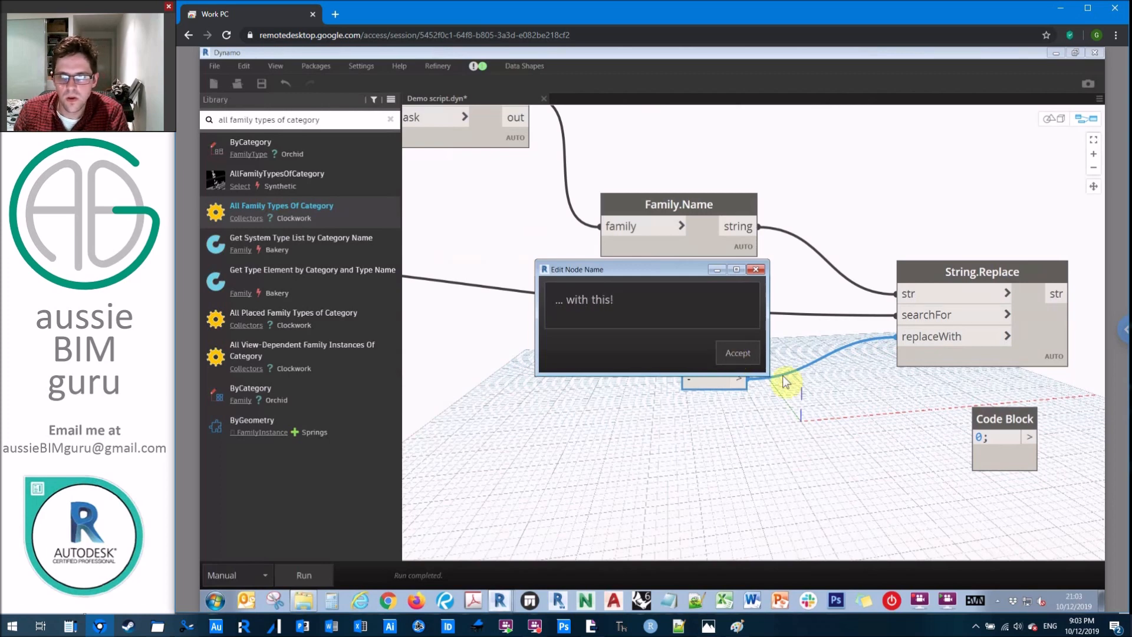
left_click(731, 357)
Delete the unused Code Block and bring Element.SetName into view
left_click(1004, 419)
key("Delete")
left_click_drag(745, 449, 549, 496)
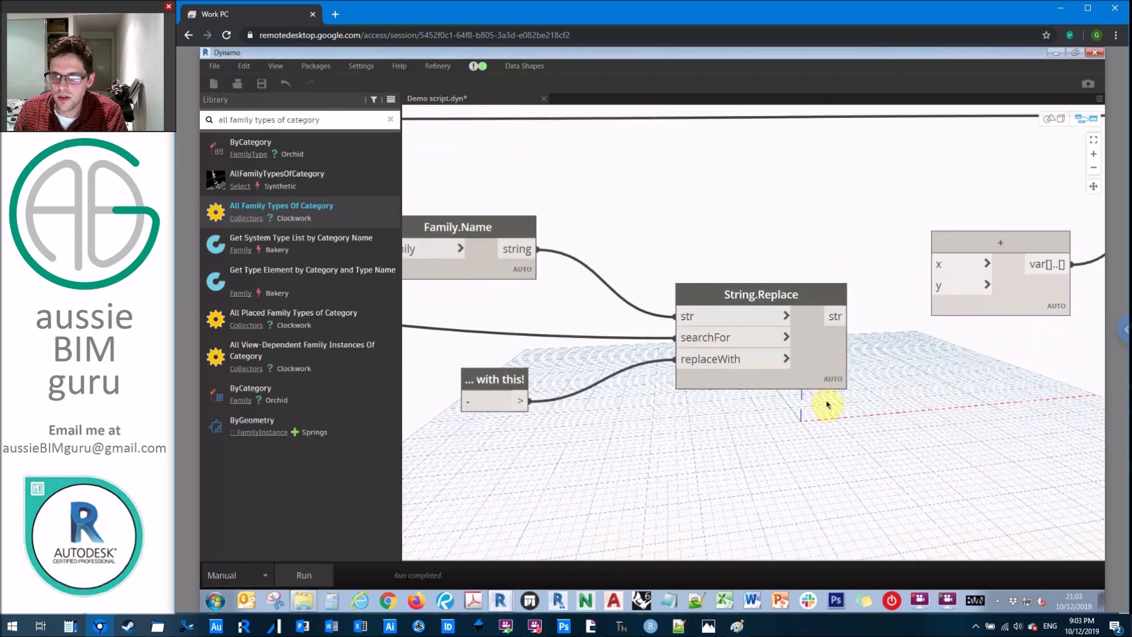
left_click_drag(831, 372, 815, 292)
key("Delete")
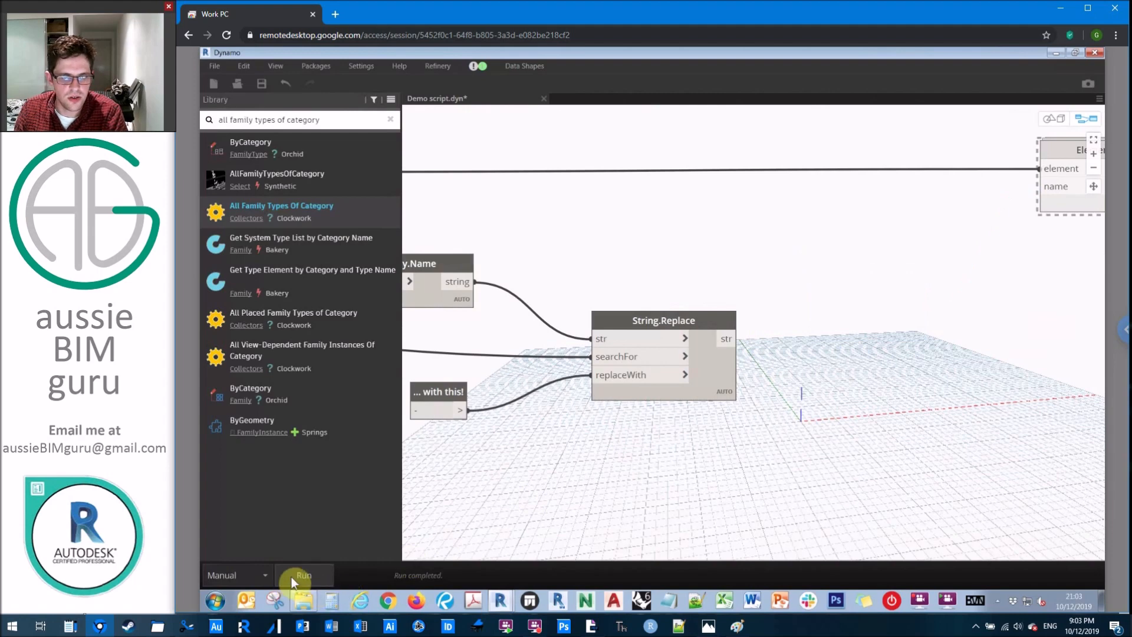
scroll(770, 394, "up", 3)
Check String.Replace outputs six names like ABG456-Wine-R19 and wire it to Element.SetName name
mouse_move(664, 394)
left_click(720, 394)
left_click(718, 421)
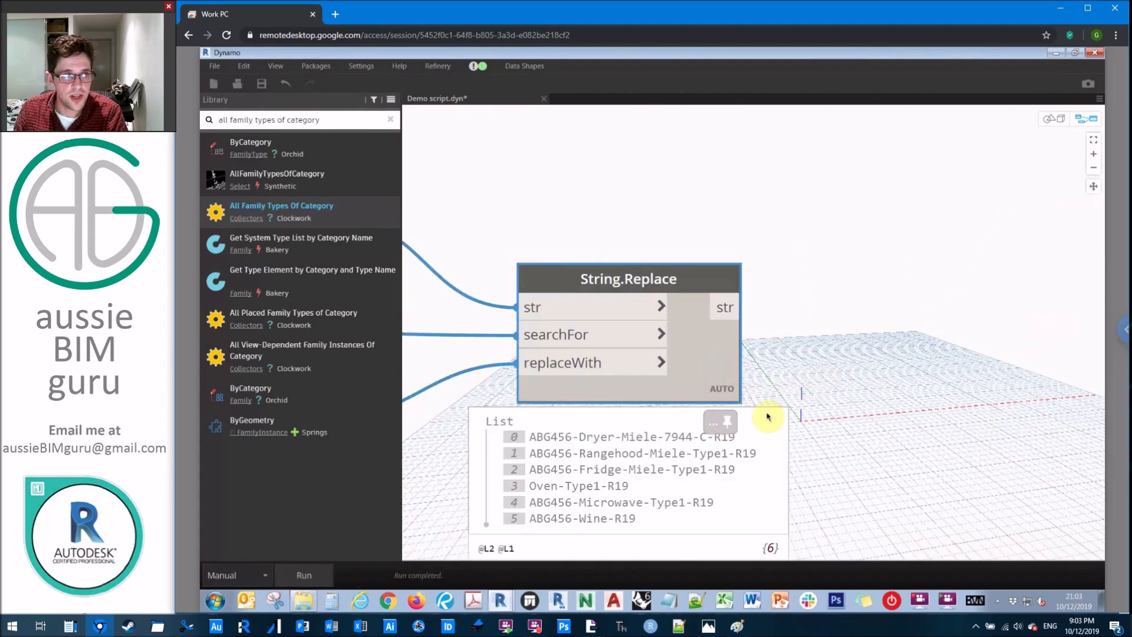
left_click(718, 421)
scroll(841, 398, "down", 3)
left_click_drag(785, 350, 1033, 230)
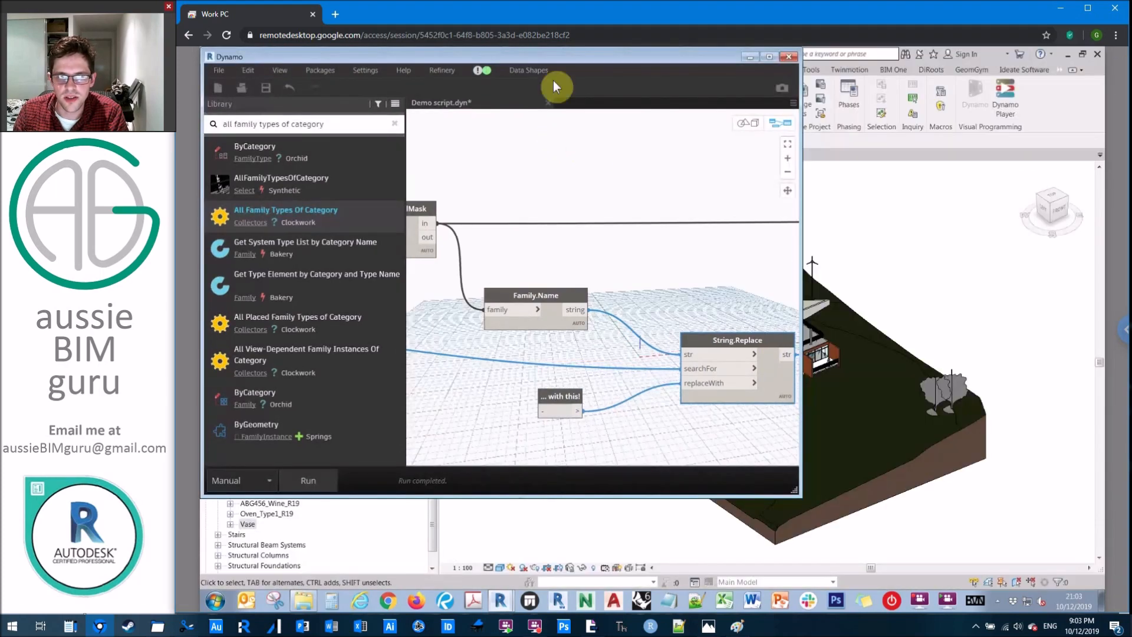
Resize Dynamo over Revit and unfreeze the Element.SetName node
mouse_move(566, 55)
left_mouse_down()
mouse_move(752, 120)
mouse_move(822, 110)
left_mouse_up()
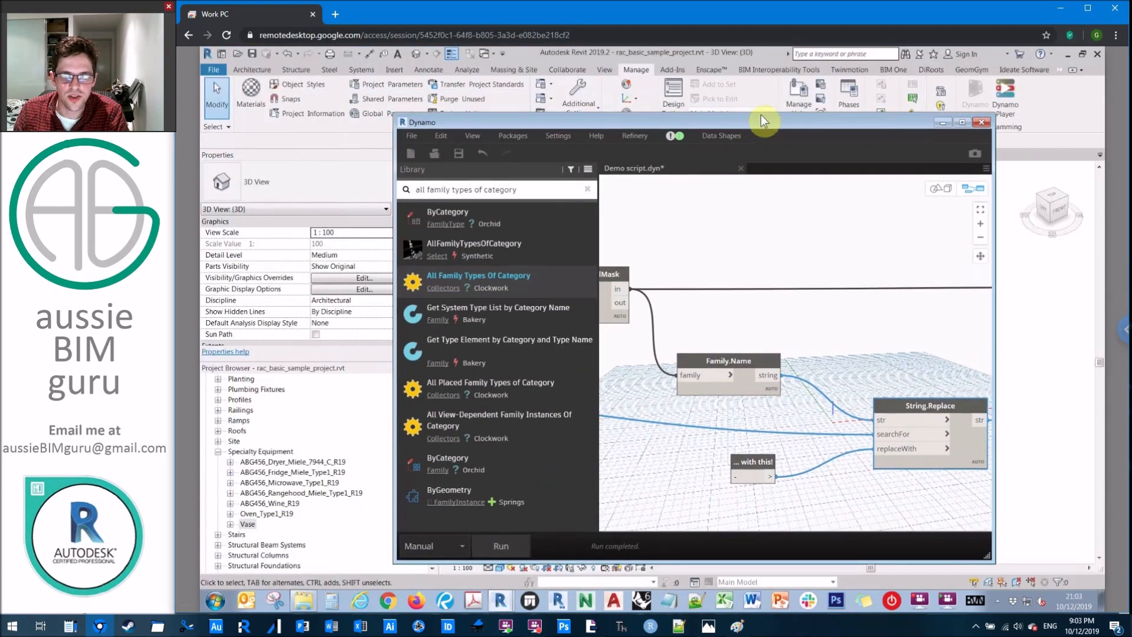
mouse_move(884, 260)
middle_mouse_down()
mouse_move(752, 266)
mouse_move(836, 256)
middle_mouse_up()
right_click(836, 256)
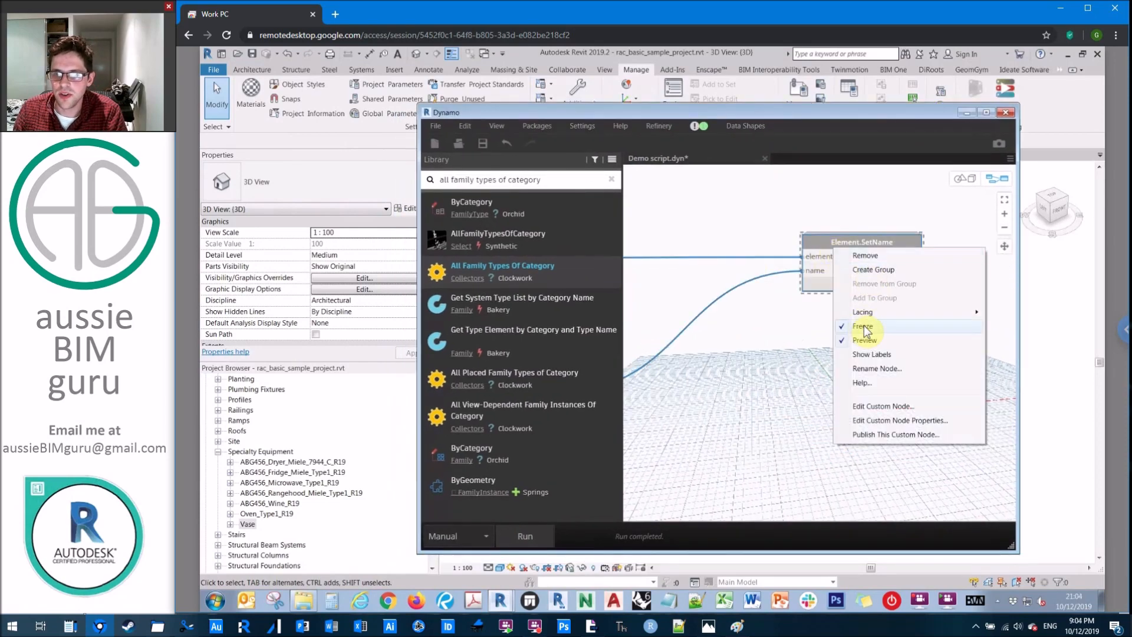
left_click(720, 222)
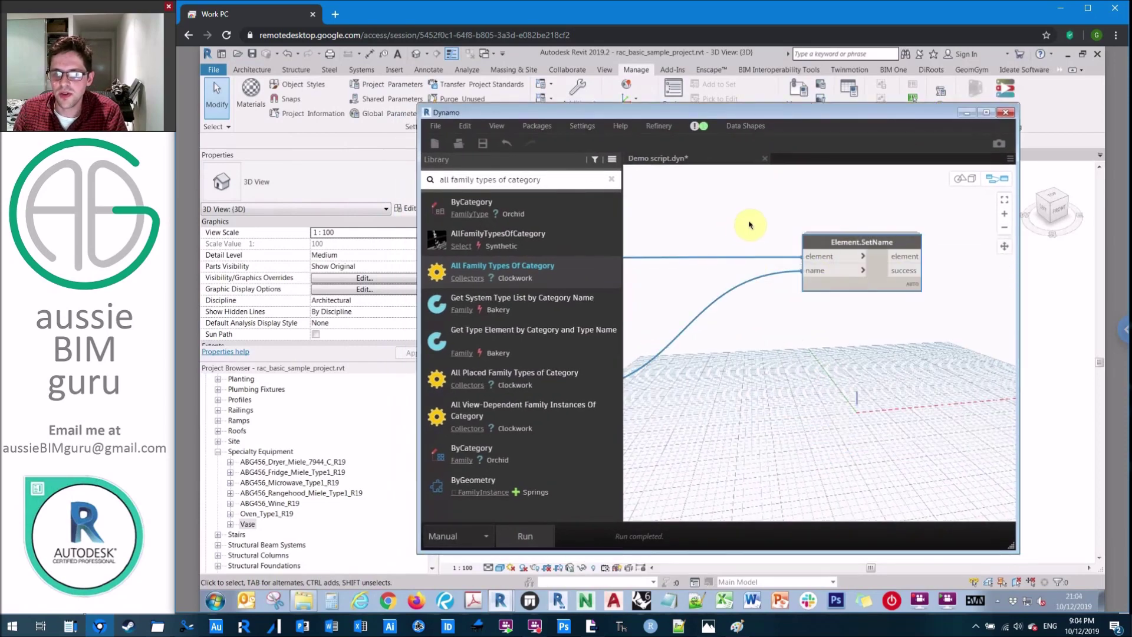
Run the graph so Revit families get hyphenated names like ABG456-Wine-R19, then return to the slides
left_click(537, 536)
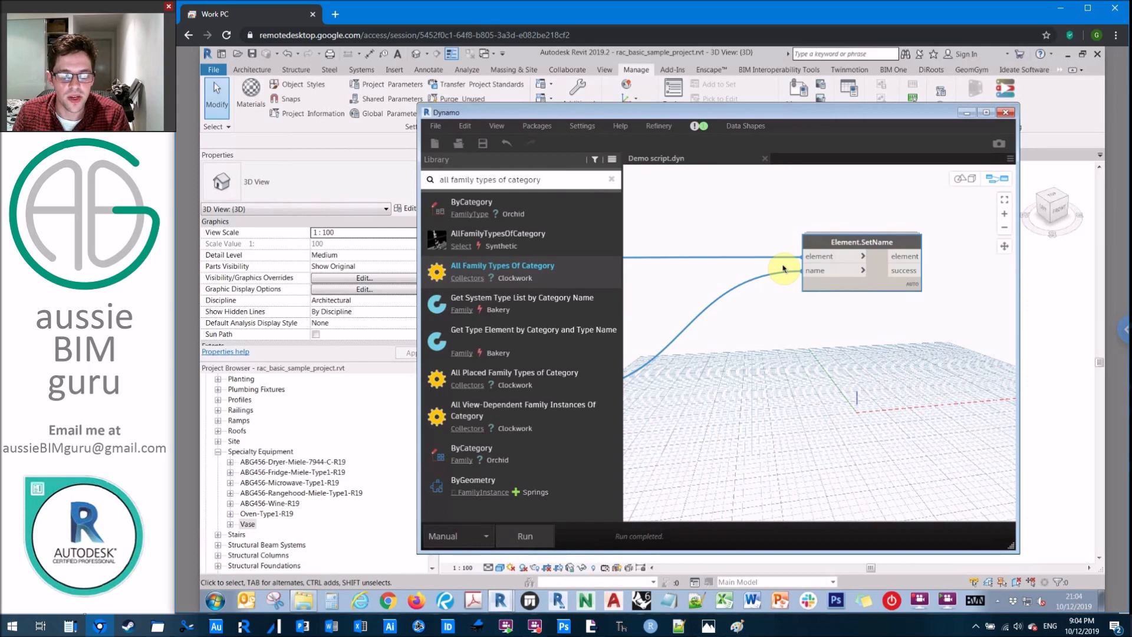
left_click(592, 626)
left_click(725, 485)
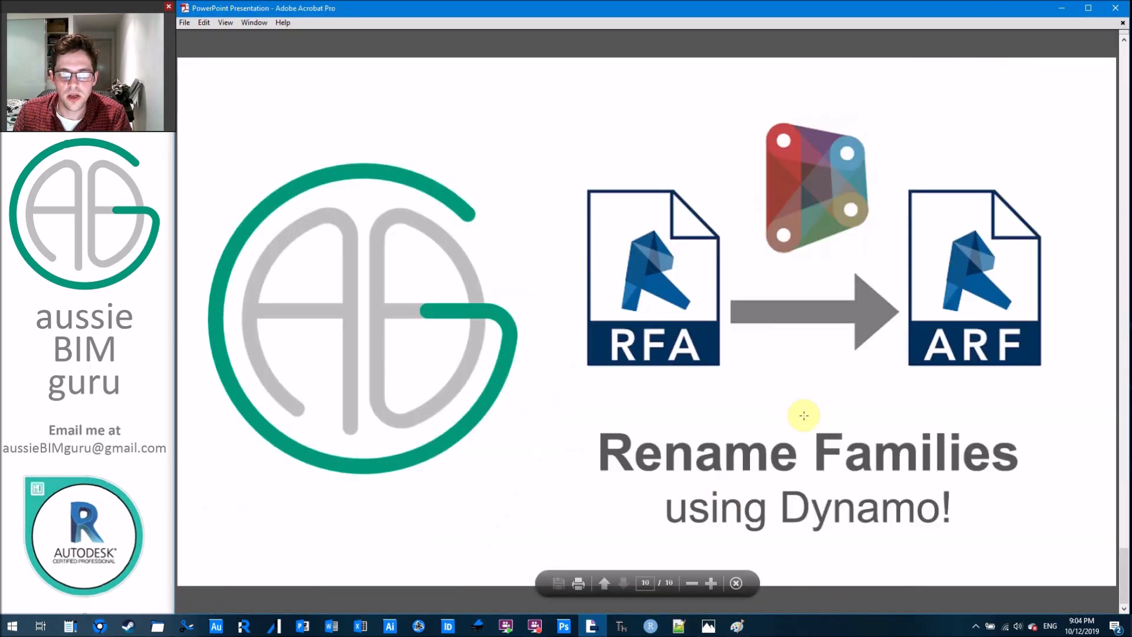